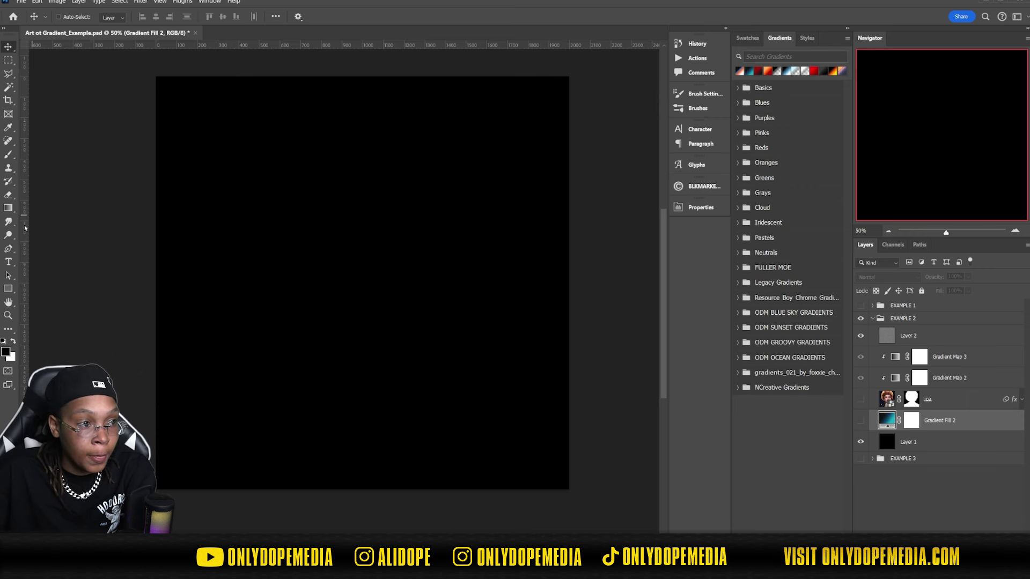
Step: Create a gradient fill layer with the teal-to-black gradient as a large radial glow centred on the canvas
left_click(8, 212)
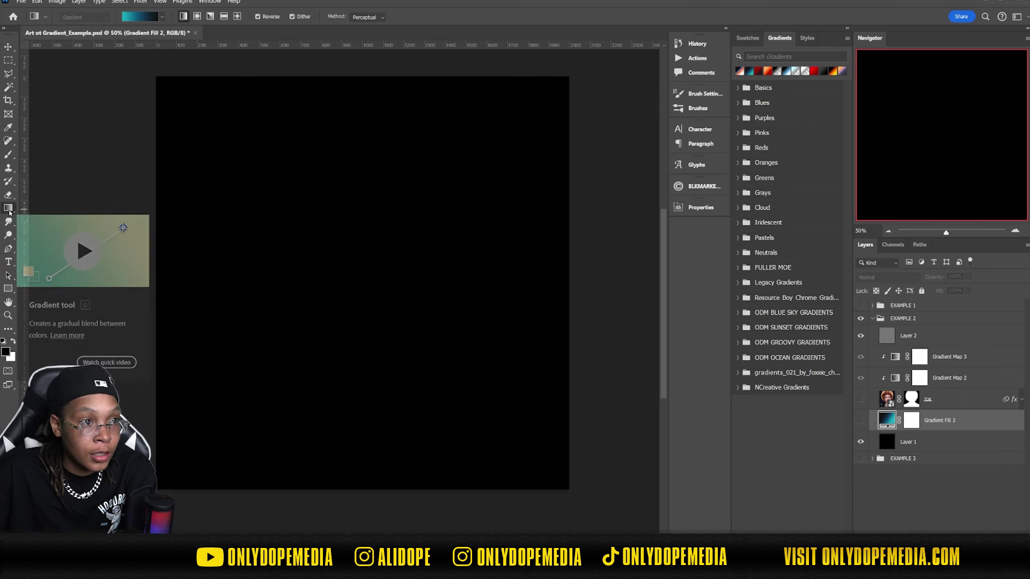
left_click_drag(231, 436, 446, 184)
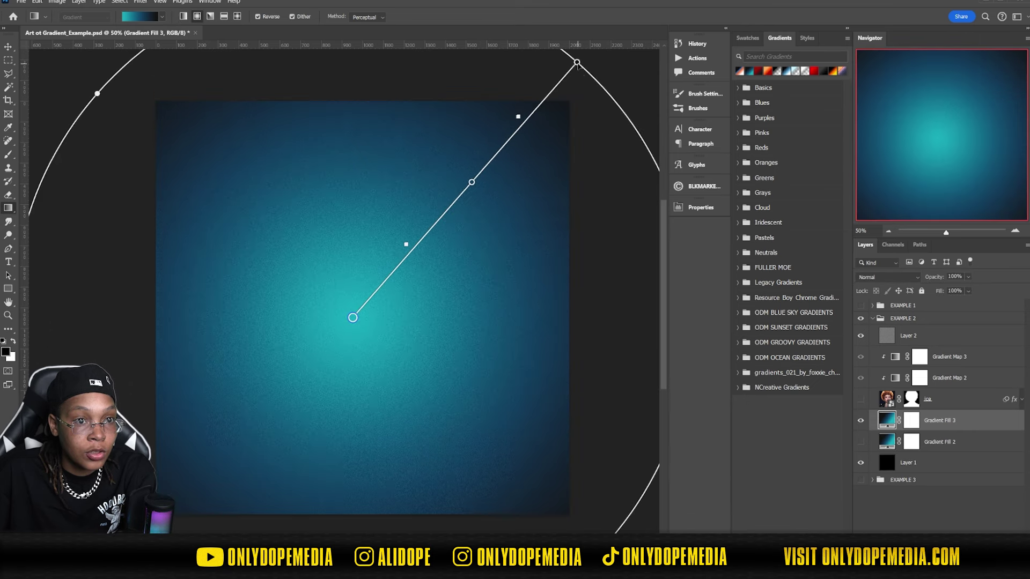
left_click_drag(577, 63, 491, 176)
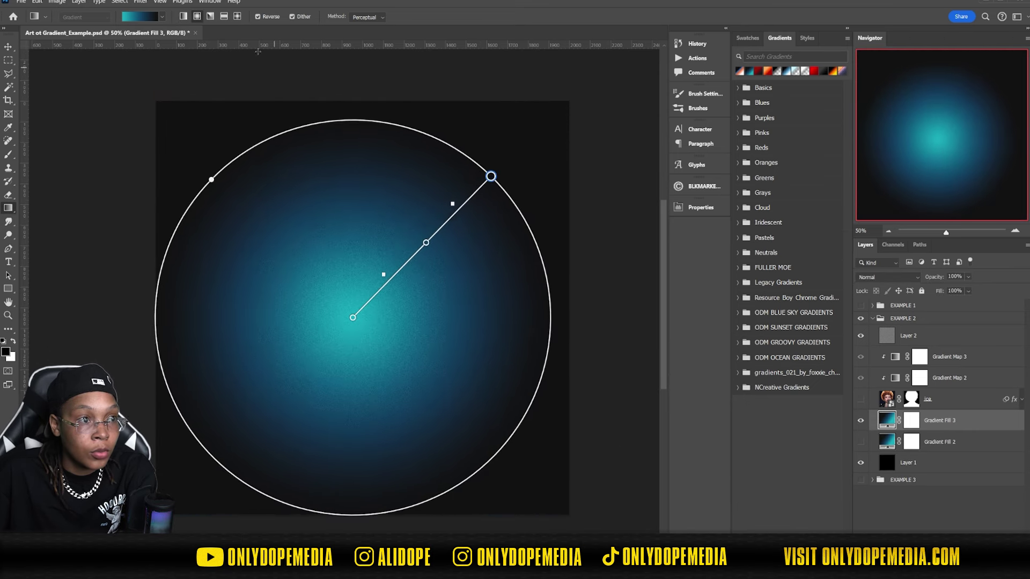
Step: Edit the gradient to end in a white (ffffff) stop at the far end, with the teal stop at location 66
left_click(146, 21)
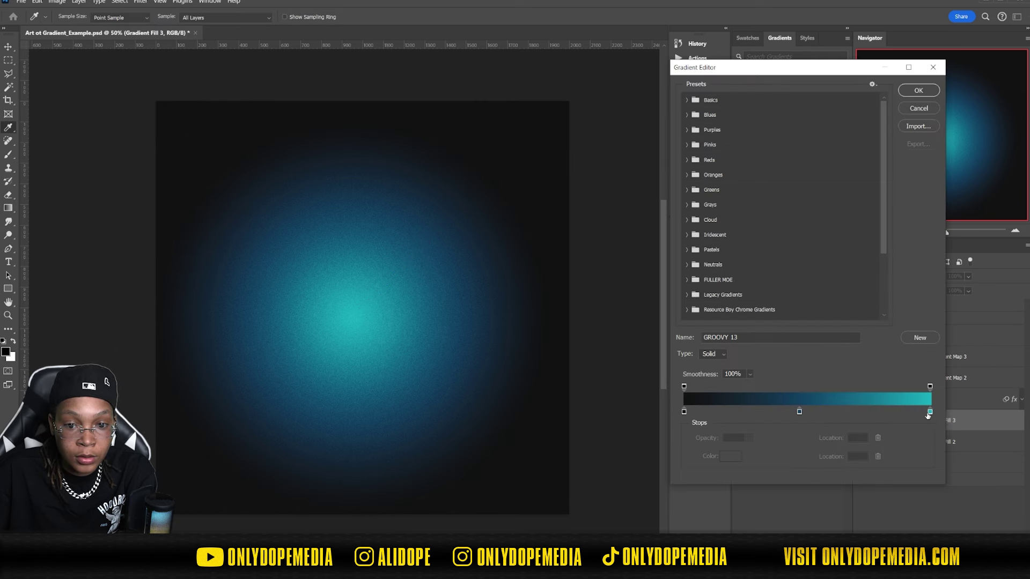
left_click_drag(931, 415, 878, 414)
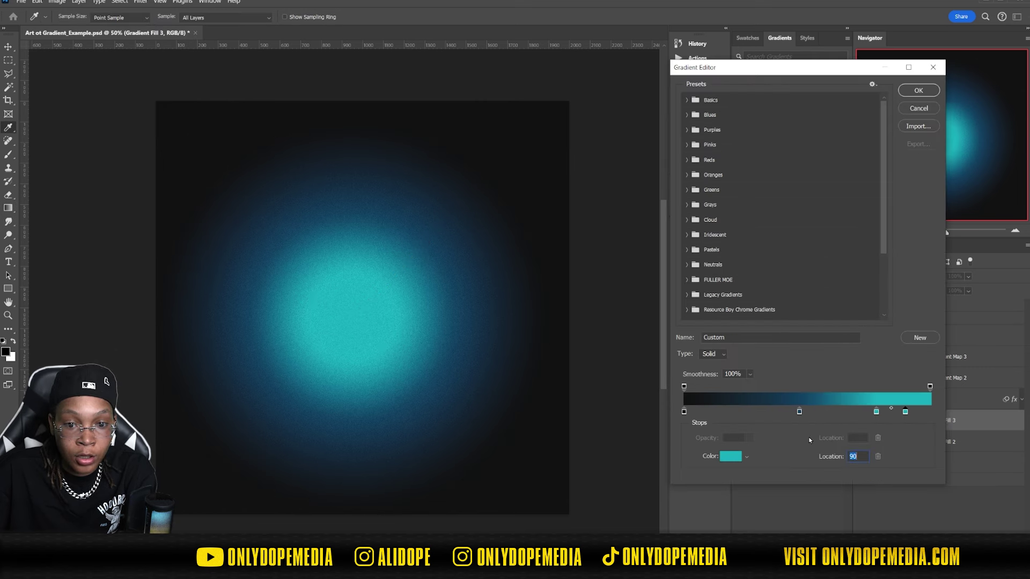
left_click(737, 459)
left_click_drag(714, 279, 626, 178)
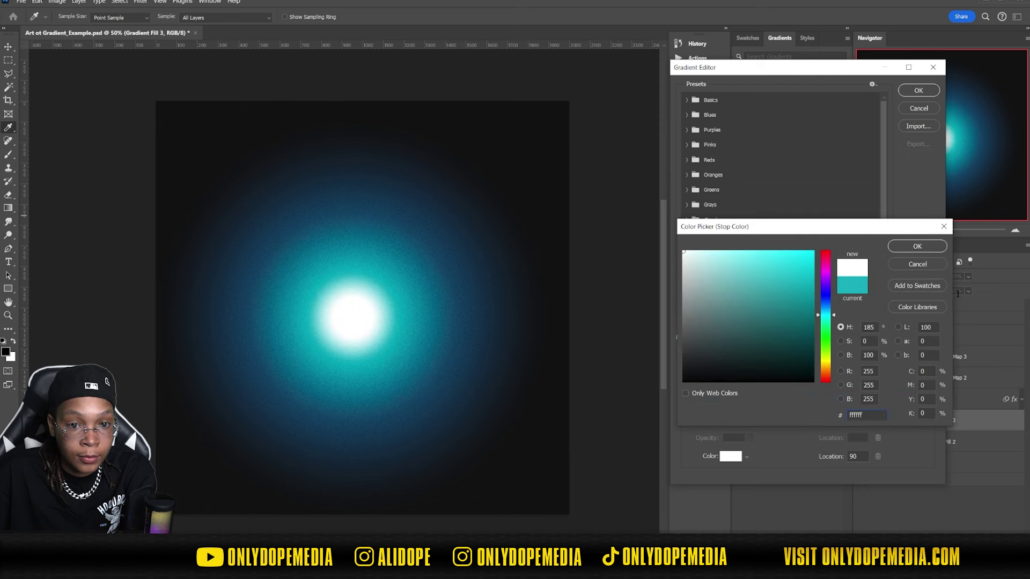
left_click(918, 247)
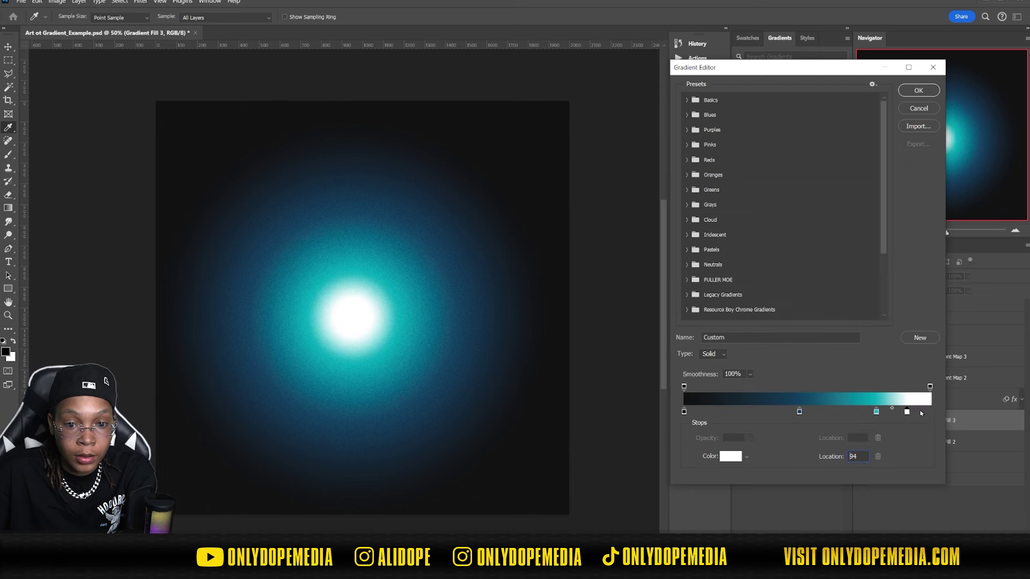
left_click_drag(921, 414, 948, 410)
left_click_drag(876, 412, 847, 414)
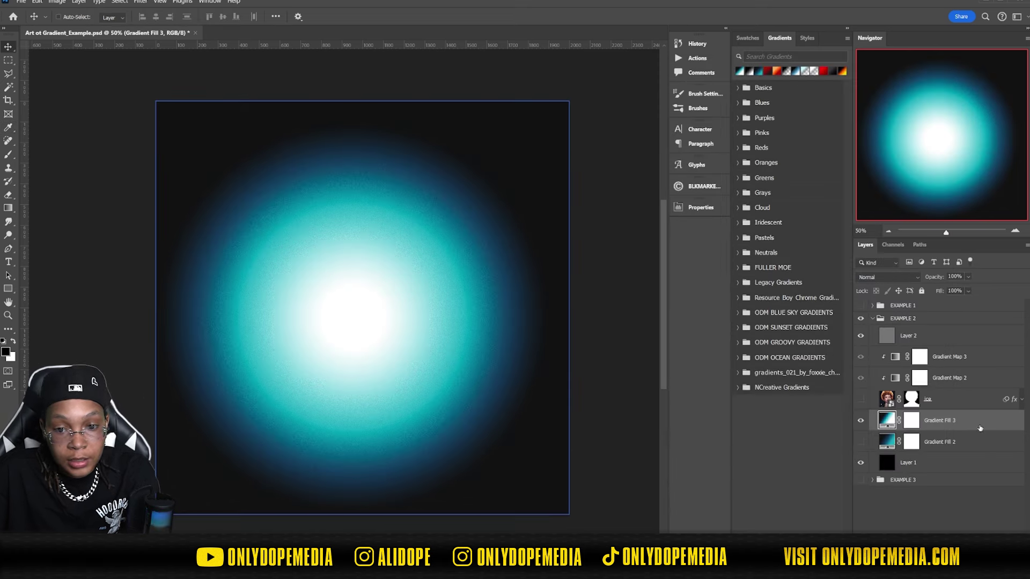
Step: Change the gradient fill to a reflected style, forming a diagonal band across the canvas
right_click(980, 425)
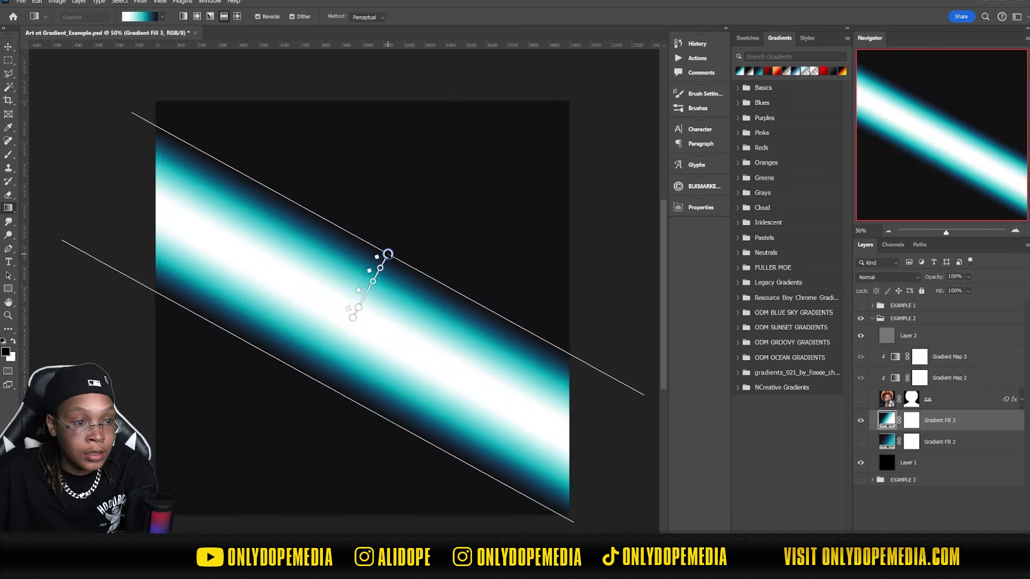
left_click_drag(384, 256, 389, 252)
left_click(146, 24)
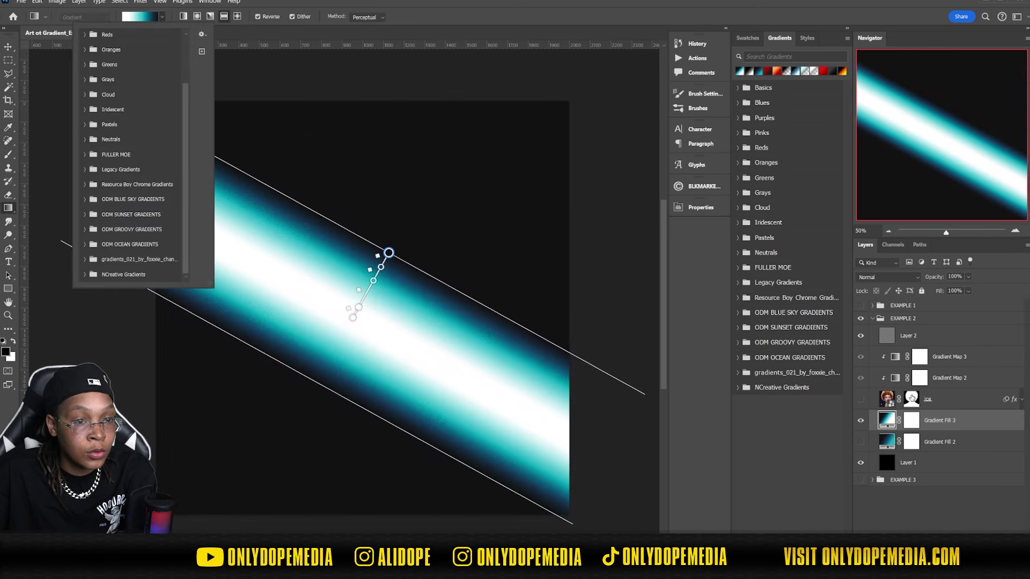
Step: Adjust the band's colour stops, placing white at the far end and teal at location 55
double_click(887, 420)
left_click(748, 241)
left_click_drag(891, 414, 931, 414)
left_click_drag(790, 414, 819, 414)
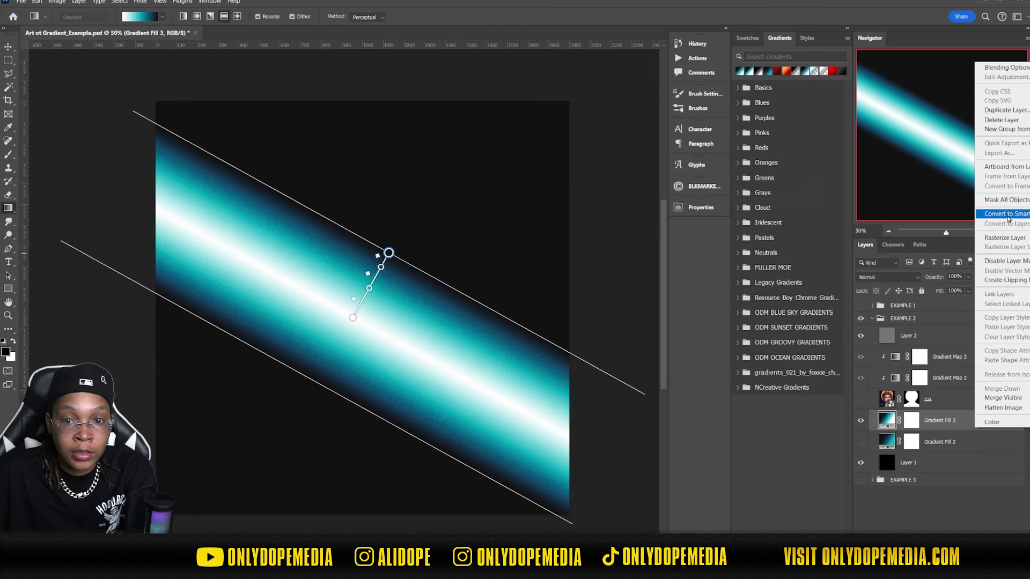
Step: Convert the Gradient Fill 3 layer to a smart object and open it in the Liquify filter
left_click(1007, 214)
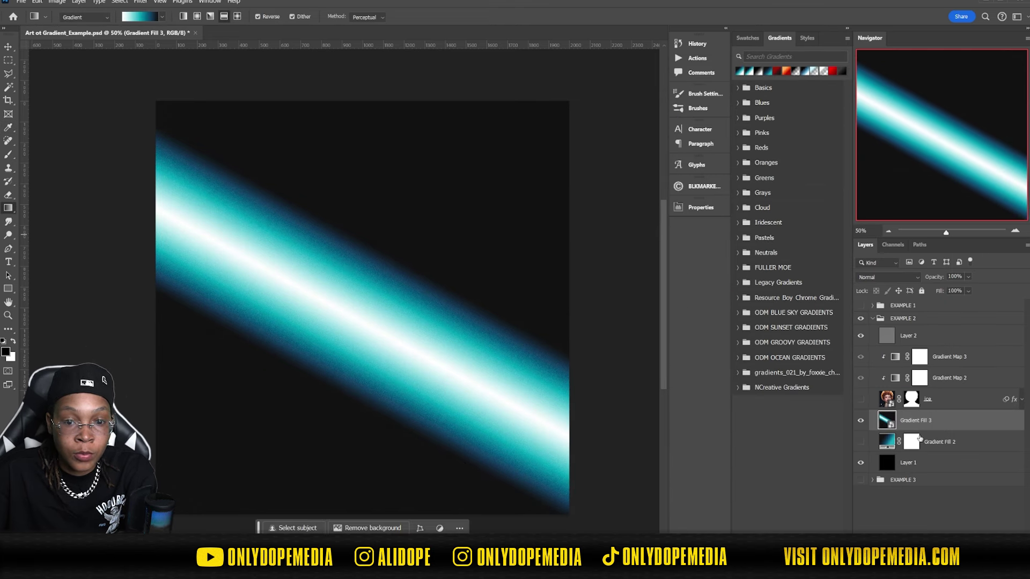
left_click(146, 3)
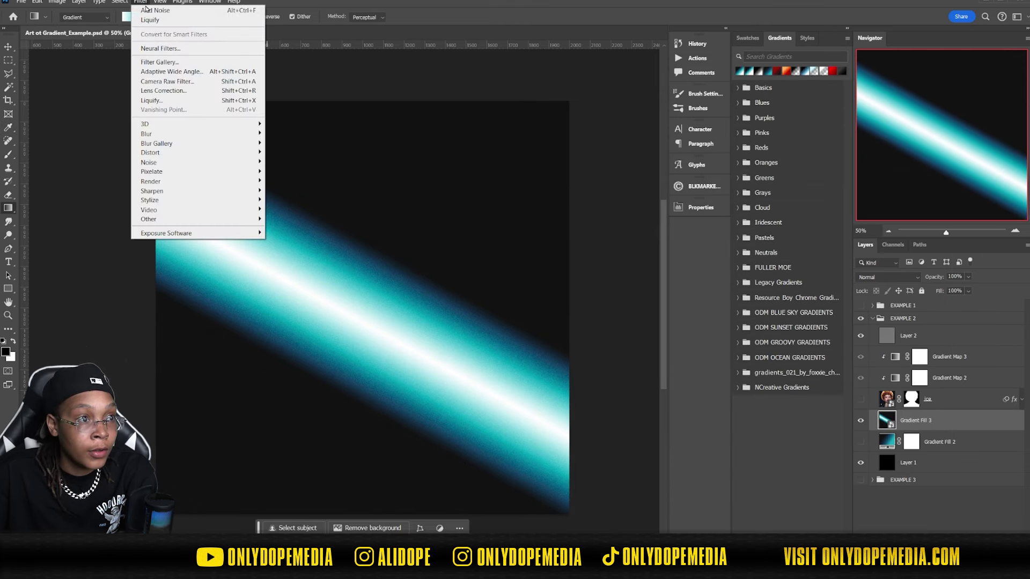
left_click(167, 101)
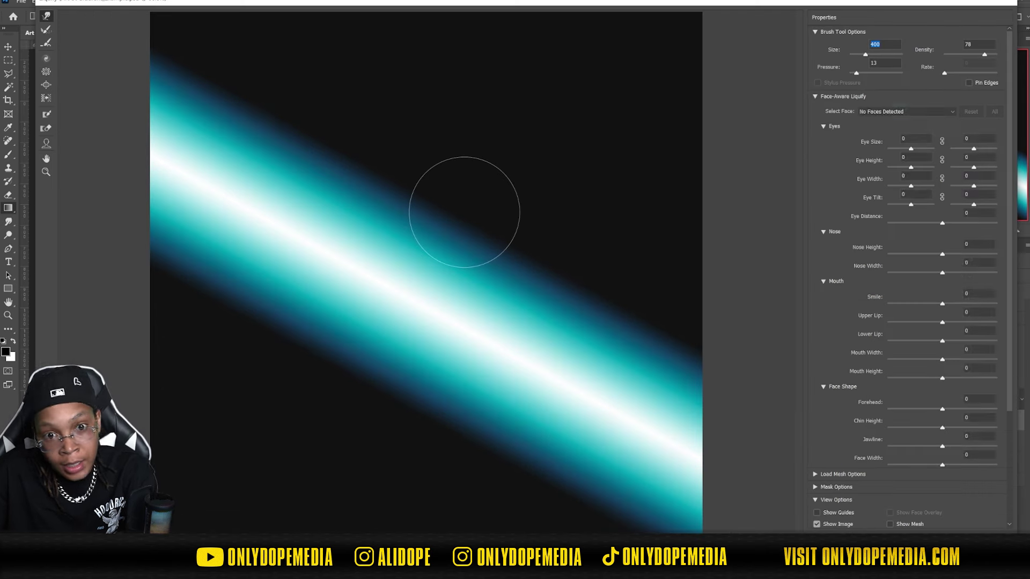
Step: Set the Liquify brush to size 1200, pressure 100 and density 100, and push the diagonal band into flowing waves
key("bracketright")
key("bracketright")
key("bracketright")
key("bracketright")
key("bracketright")
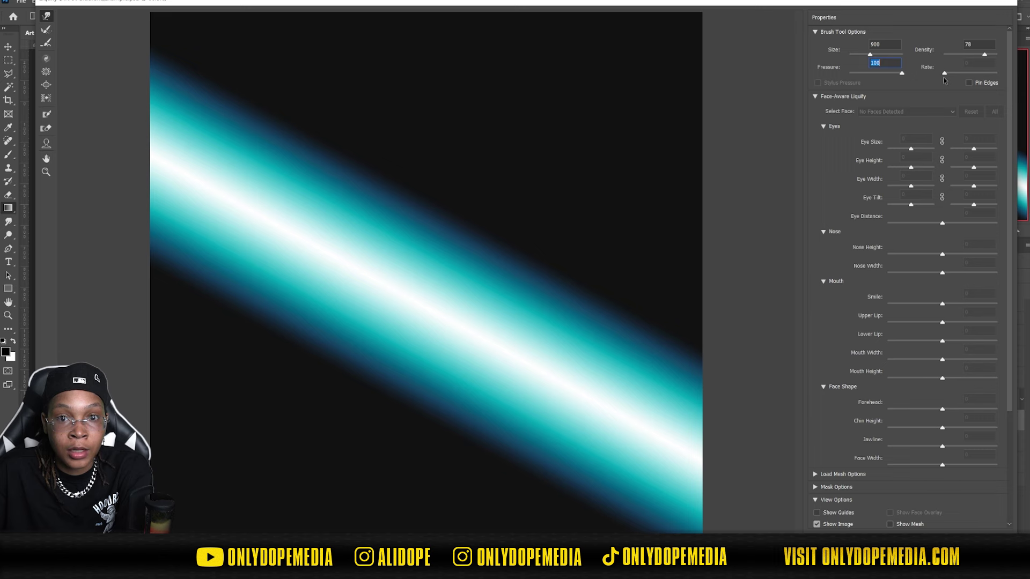
key("bracketright")
key("bracketright")
key("bracketright")
mouse_move(502, 156)
left_mouse_down()
mouse_move(456, 144)
mouse_move(632, 311)
mouse_move(485, 350)
mouse_move(568, 179)
mouse_move(623, 357)
mouse_move(423, 488)
mouse_move(395, 531)
mouse_move(407, 457)
left_mouse_up()
mouse_move(299, 311)
left_mouse_down()
mouse_move(383, 271)
mouse_move(471, 287)
left_mouse_up()
mouse_move(301, 199)
left_mouse_down()
mouse_move(219, 166)
mouse_move(402, 172)
left_mouse_up()
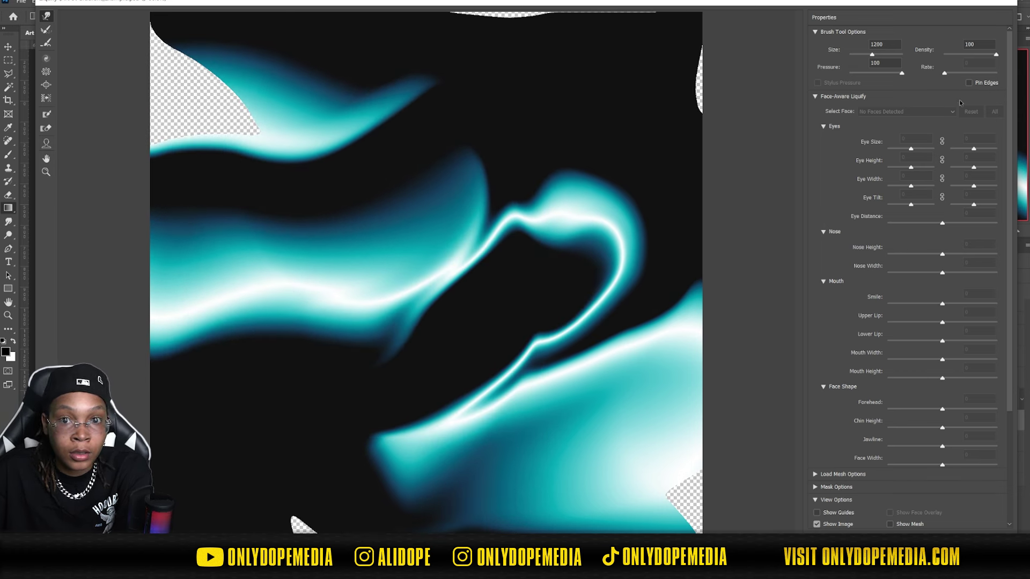
Step: Enable Pin Edges, warp the waves into a liquid swirl filling the canvas, and apply the Liquify filter
left_click(969, 83)
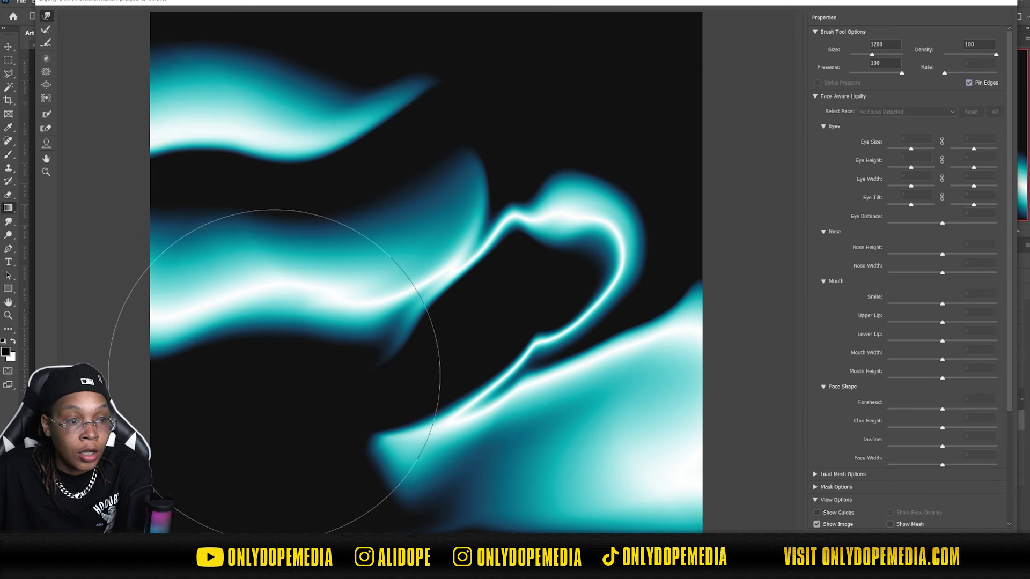
mouse_move(446, 448)
left_mouse_down()
mouse_move(529, 460)
mouse_move(299, 437)
mouse_move(241, 414)
mouse_move(228, 307)
mouse_move(247, 219)
mouse_move(356, 69)
mouse_move(541, 126)
mouse_move(618, 277)
mouse_move(575, 460)
mouse_move(257, 395)
mouse_move(237, 449)
mouse_move(269, 446)
mouse_move(301, 461)
left_mouse_up()
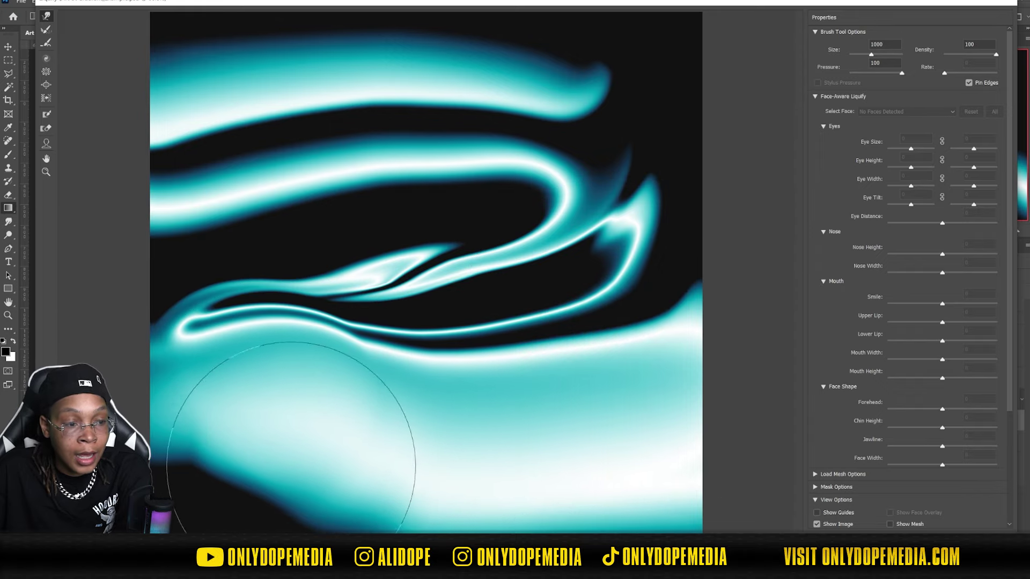
left_click_drag(467, 220, 577, 256)
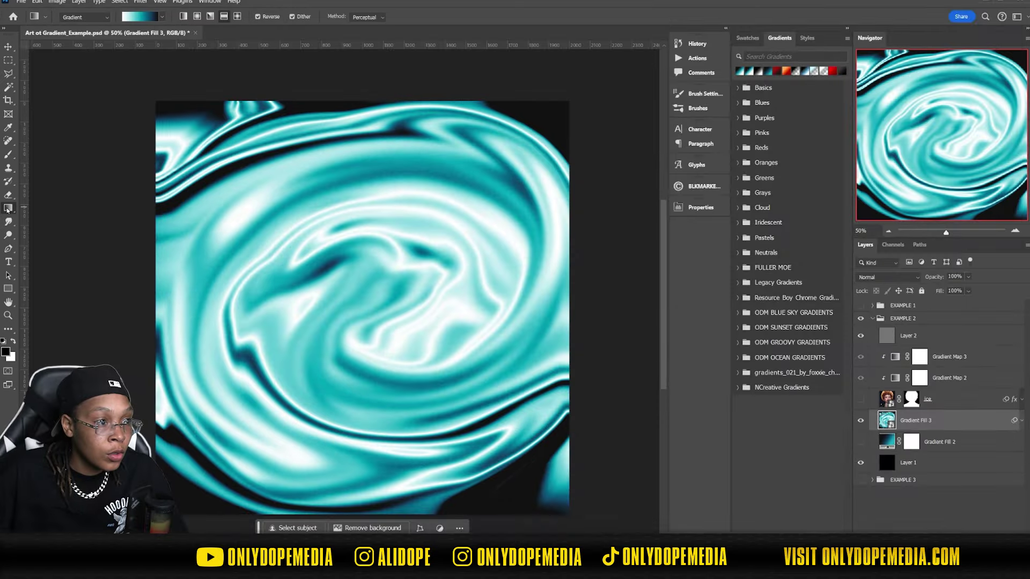
Step: Draw a circle about 1016 px wide with the Ellipse tool in the upper part of the canvas
right_click(7, 208)
left_click(8, 289)
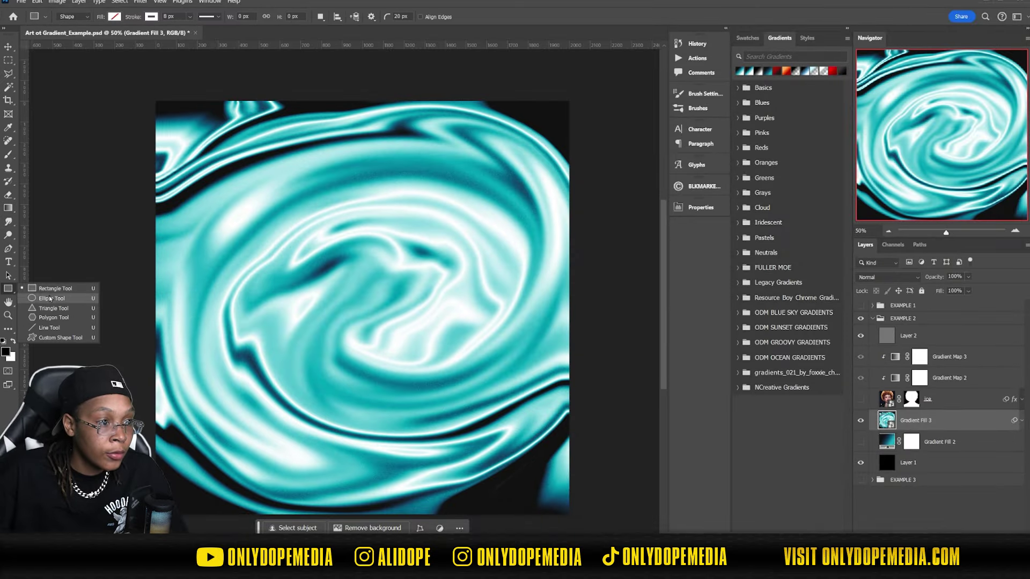
left_click(51, 298)
left_click_drag(296, 136, 506, 346)
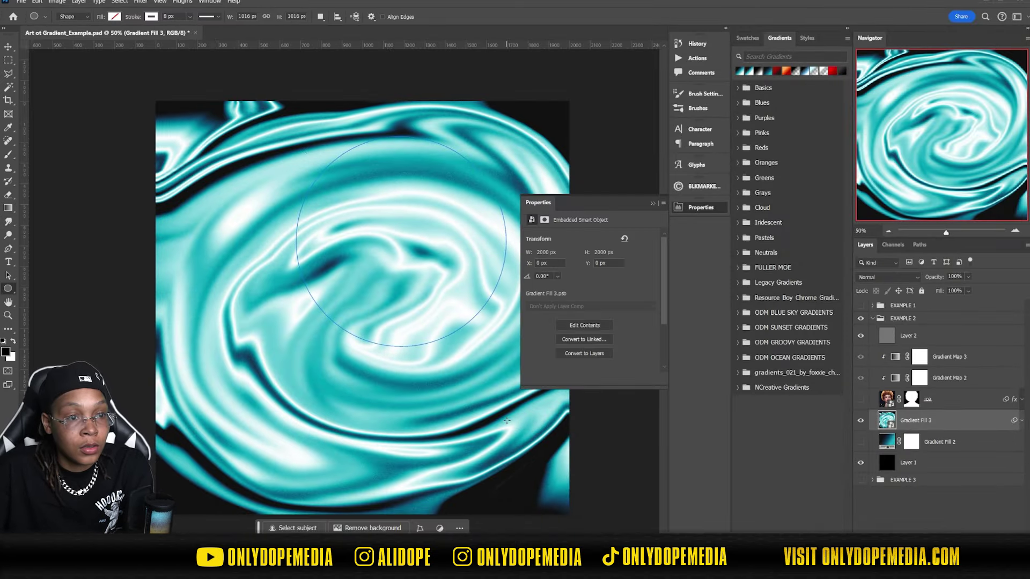
Step: Place the circle layer directly beneath the Gradient Fill 3 layer and clip the gradient to it
left_click_drag(963, 431, 959, 453)
right_click(952, 428)
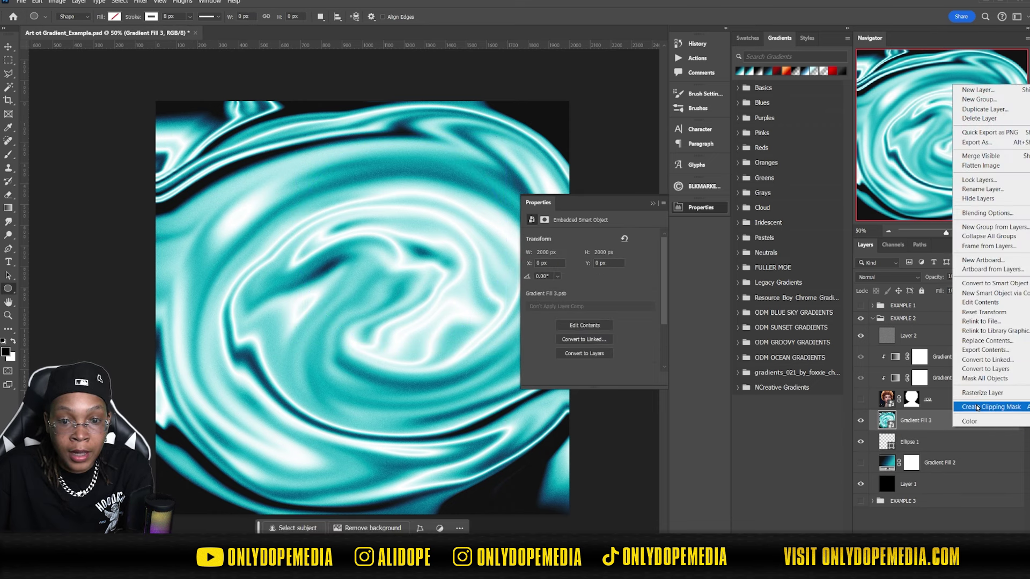
left_click(977, 407)
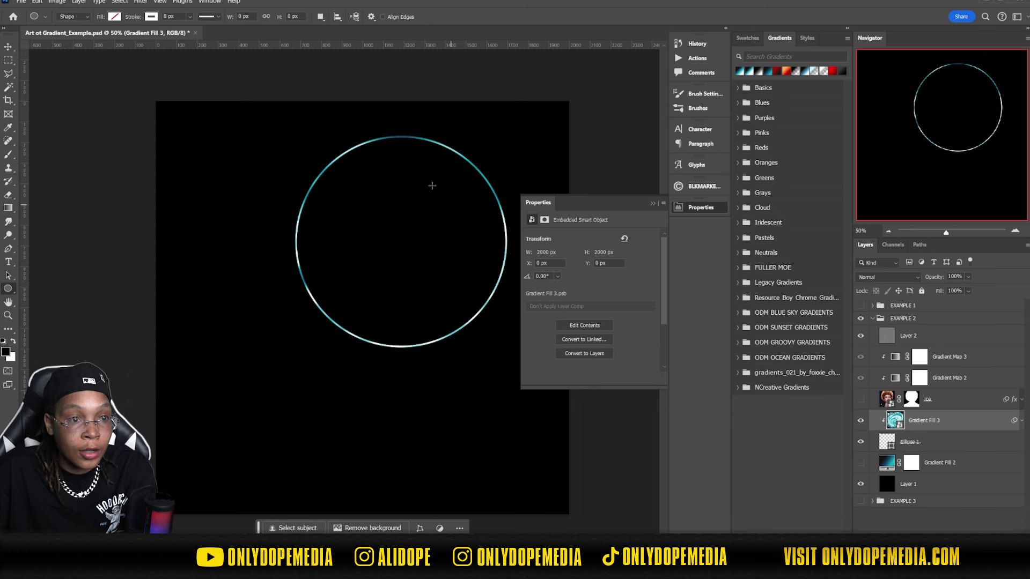
Step: Give the Ellipse 1 shape a solid white fill
left_click(114, 17)
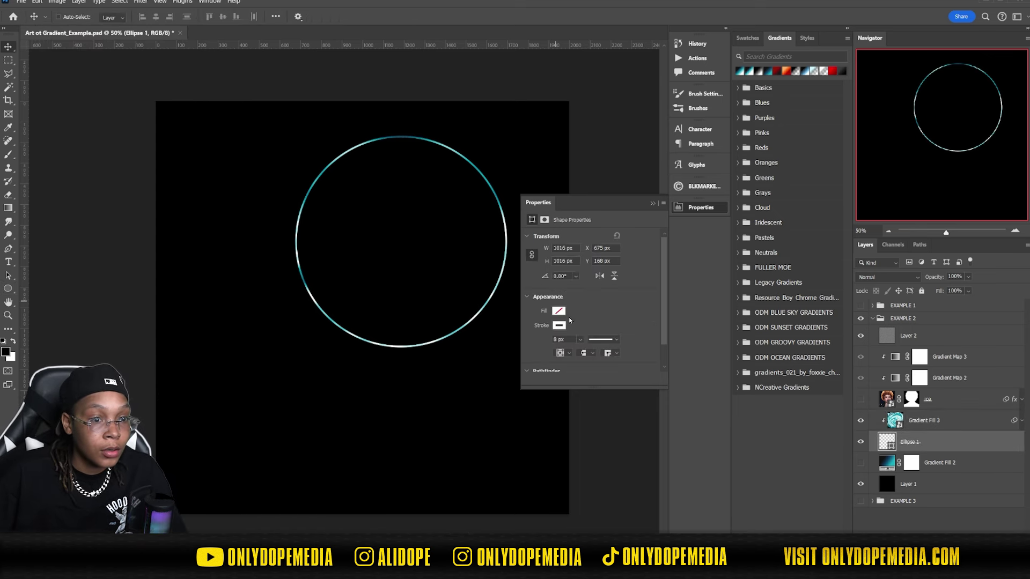
left_click(558, 311)
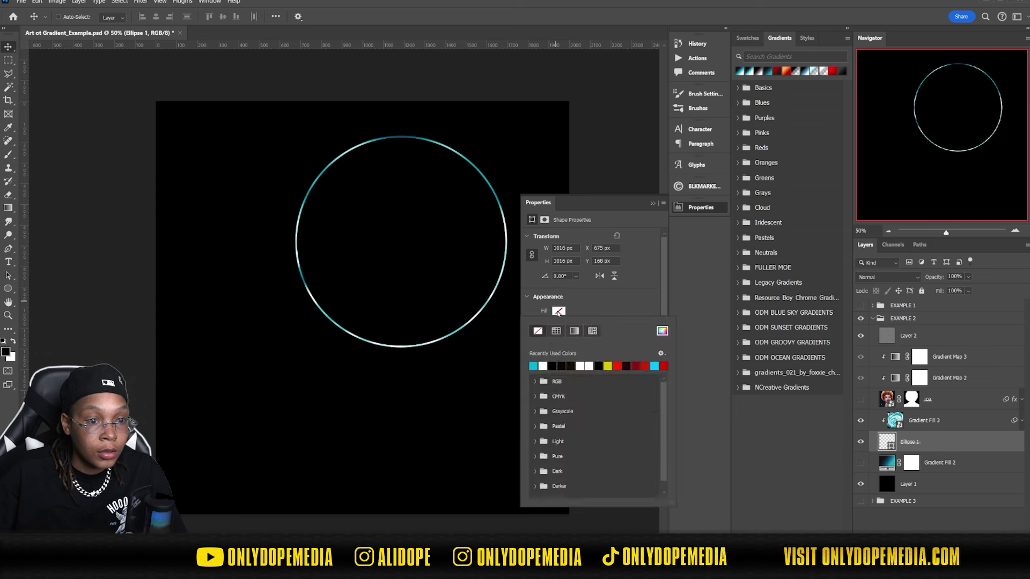
left_click(544, 365)
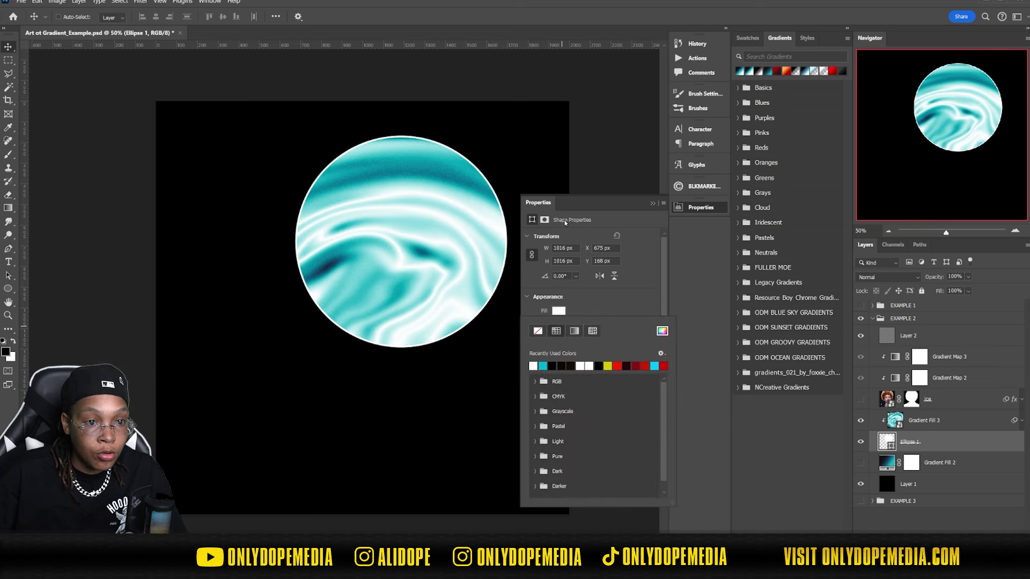
Step: Remove the circle's stroke and collapse its shape properties
left_click(8, 288)
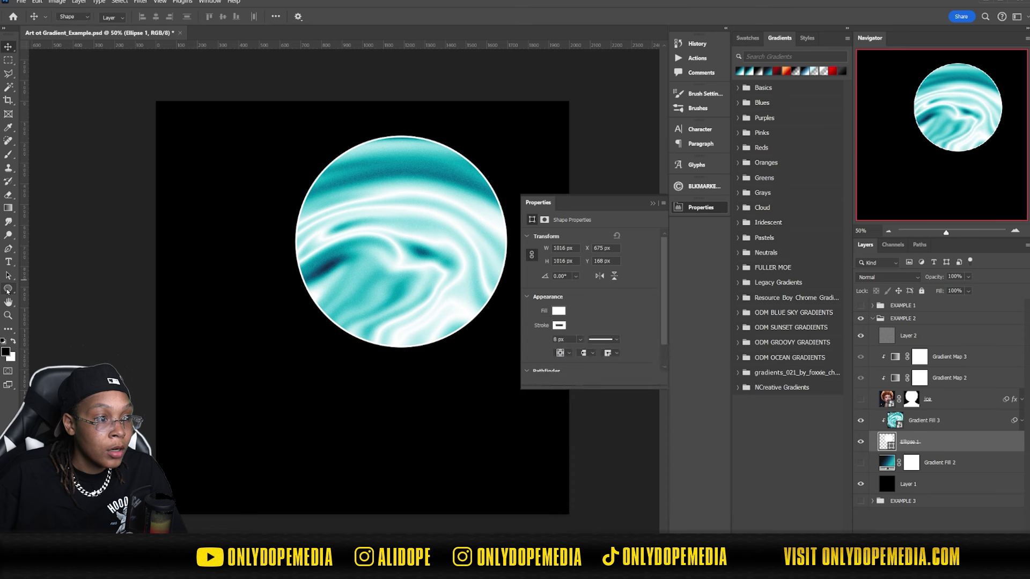
left_click(151, 17)
left_click(92, 36)
left_click(8, 47)
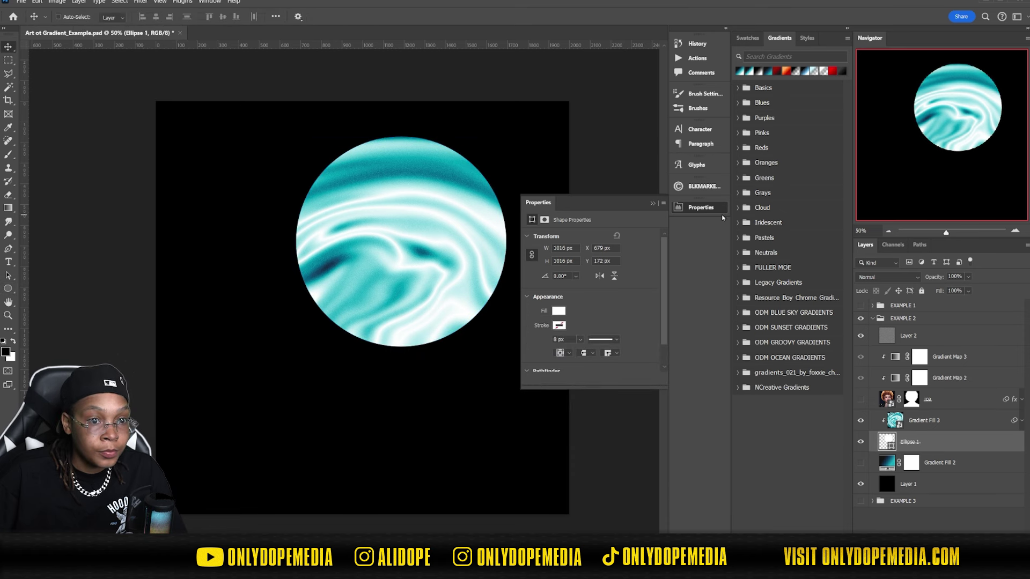
left_click(653, 204)
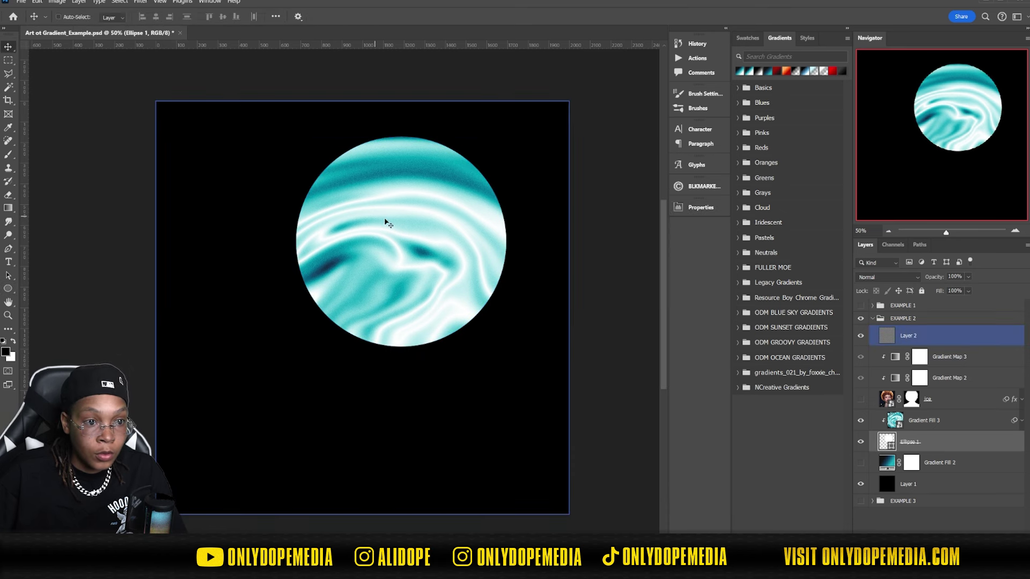
Step: Move the circle and its clipped gradient near the middle of the canvas, and shift the gradient inside the circle
left_click_drag(409, 242, 221, 139)
left_click(942, 428, "ctrl")
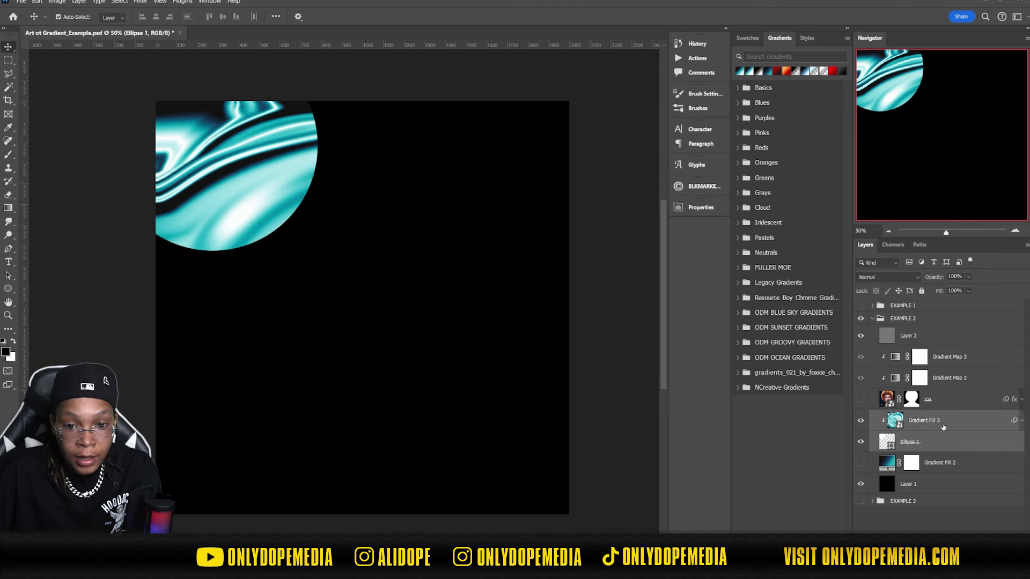
left_click_drag(338, 209, 483, 361)
left_click(939, 430)
left_click_drag(405, 342, 332, 271)
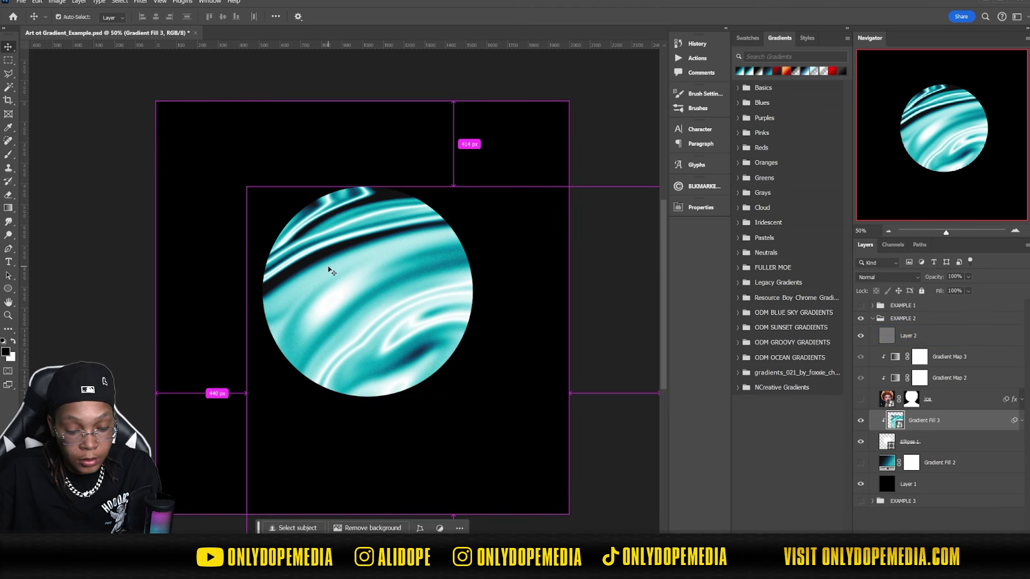
Step: Free-transform the clipped gradient layer, resizing and repositioning its swirl within the circle
key("ctrl+t")
left_click_drag(453, 187, 452, 345)
left_click_drag(466, 436, 381, 259)
key("Return")
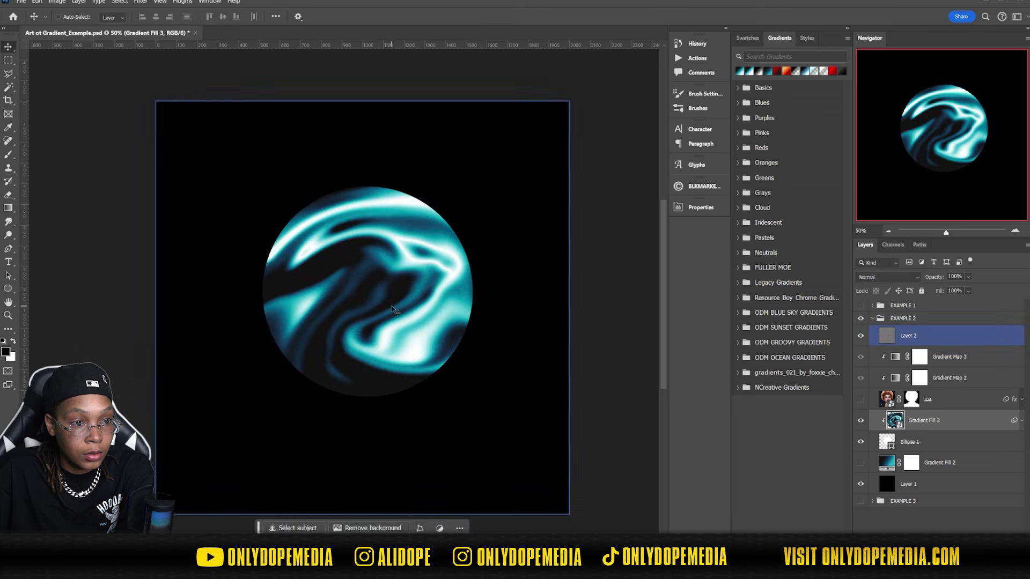
Step: Apply a Bevel & Emboss effect with the Outer Bevel style to the Ellipse 1 circle and turn off its Outer Glow
left_click(965, 442)
double_click(966, 442)
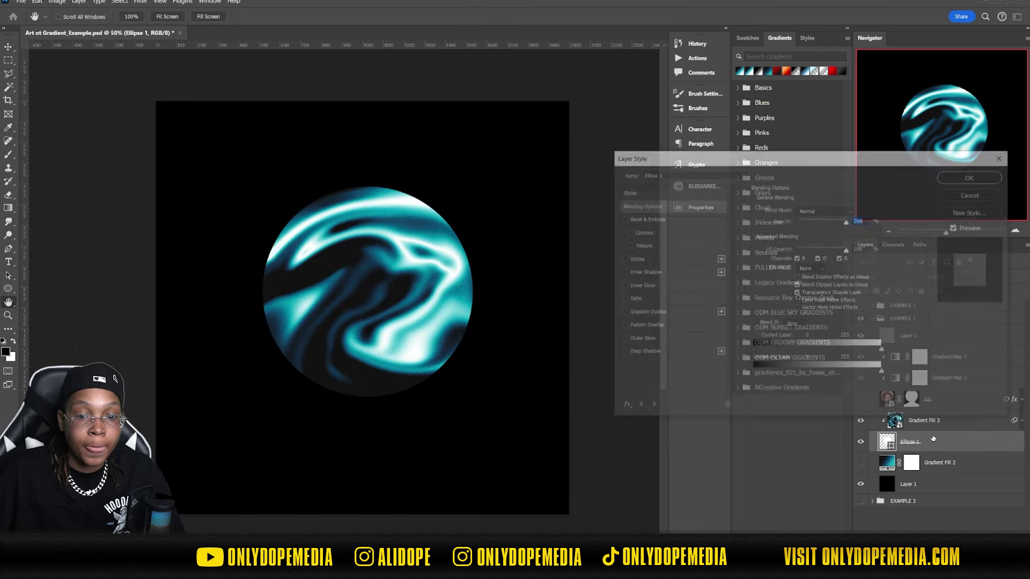
left_click(643, 218)
left_click(814, 210)
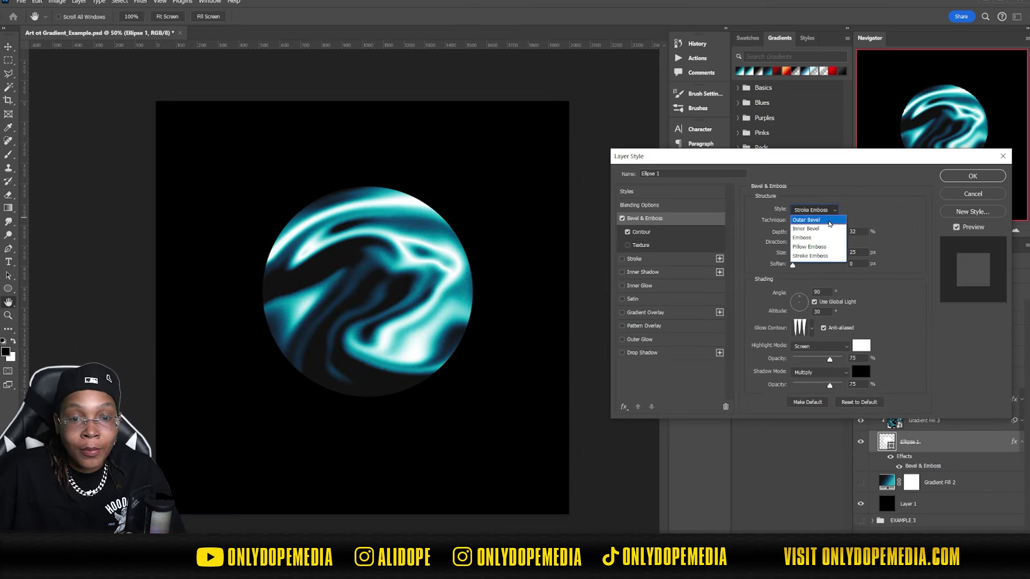
left_click(807, 217)
mouse_move(797, 234)
left_mouse_down()
mouse_move(825, 234)
mouse_move(793, 234)
mouse_move(797, 254)
left_mouse_up()
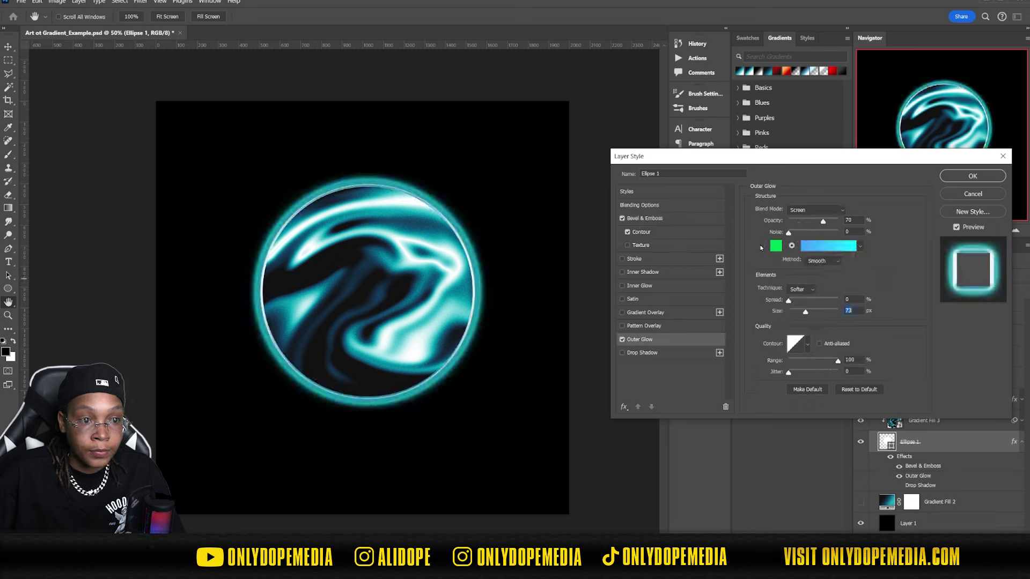
left_click(762, 246)
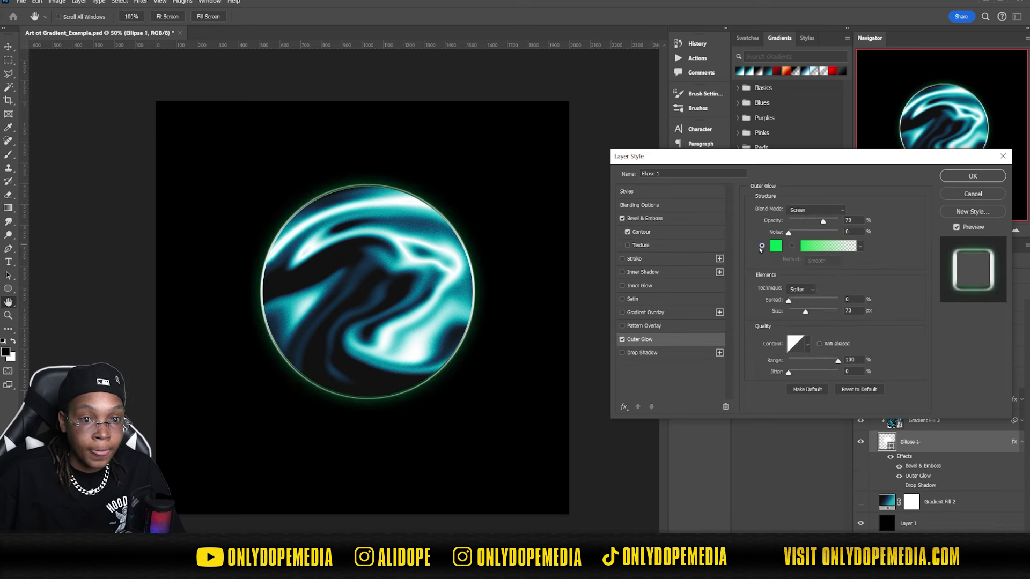
left_click(623, 340)
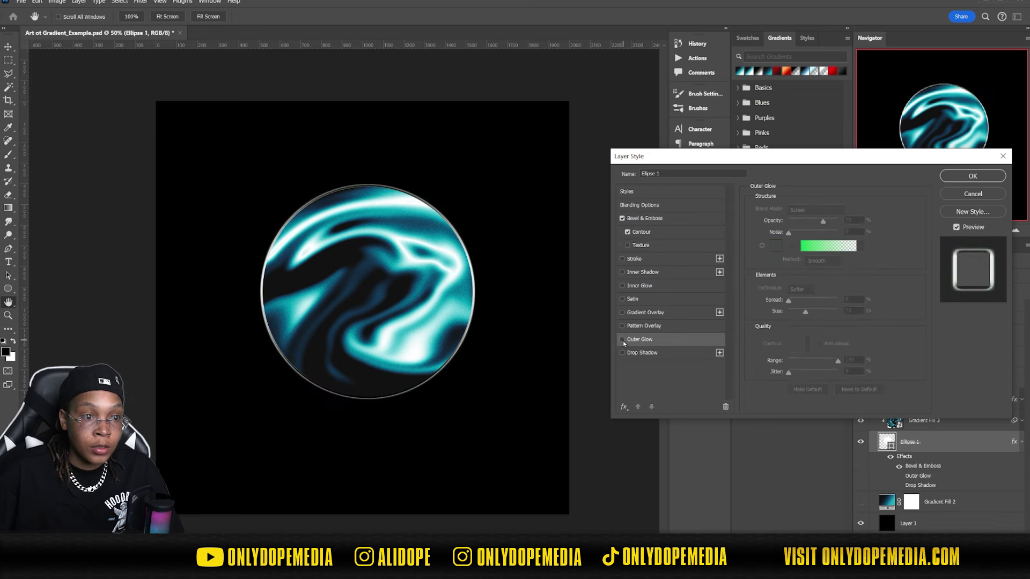
left_click(973, 176)
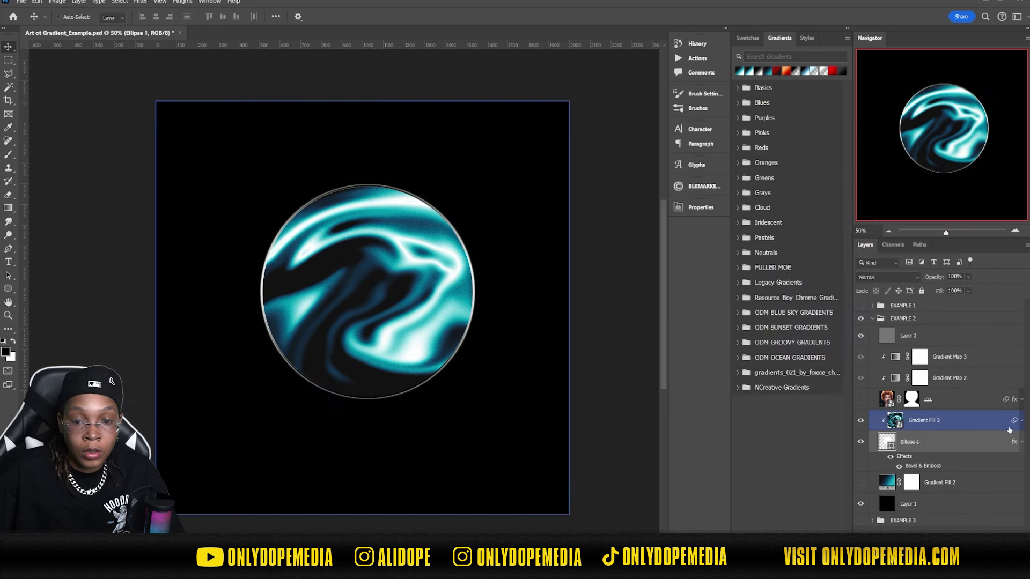
left_click(876, 413)
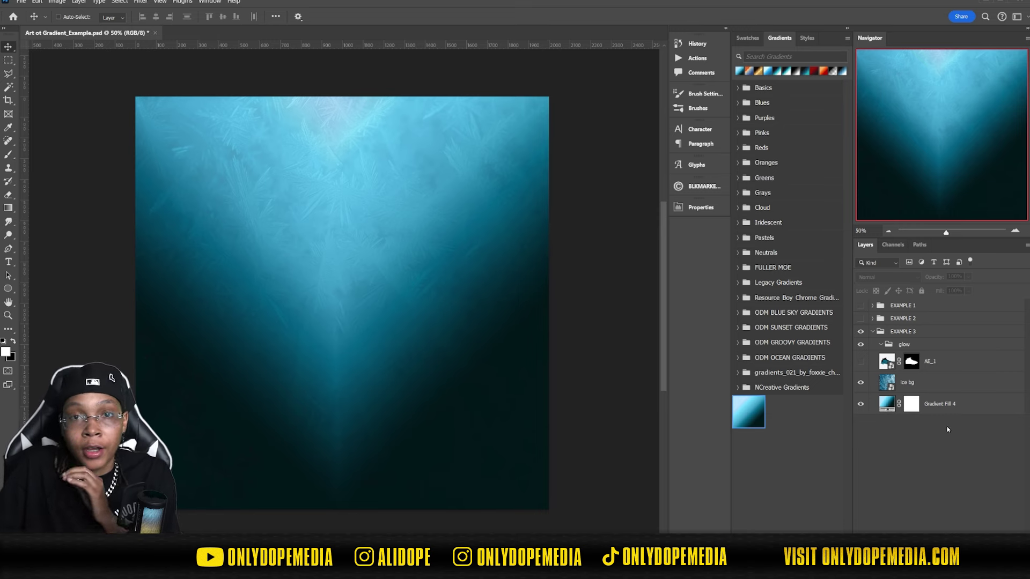
Step: Create a new layer directly above the ice bg layer in the EXAMPLE 3 group and fill it with black
left_click(942, 382)
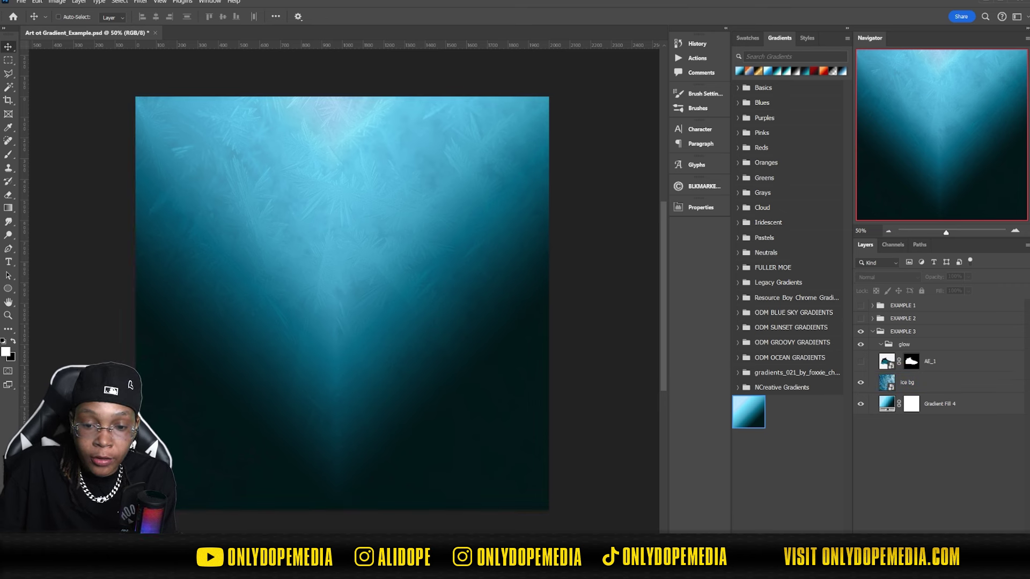
key("ctrl+shift+alt+n")
left_click_drag(902, 309, 930, 389)
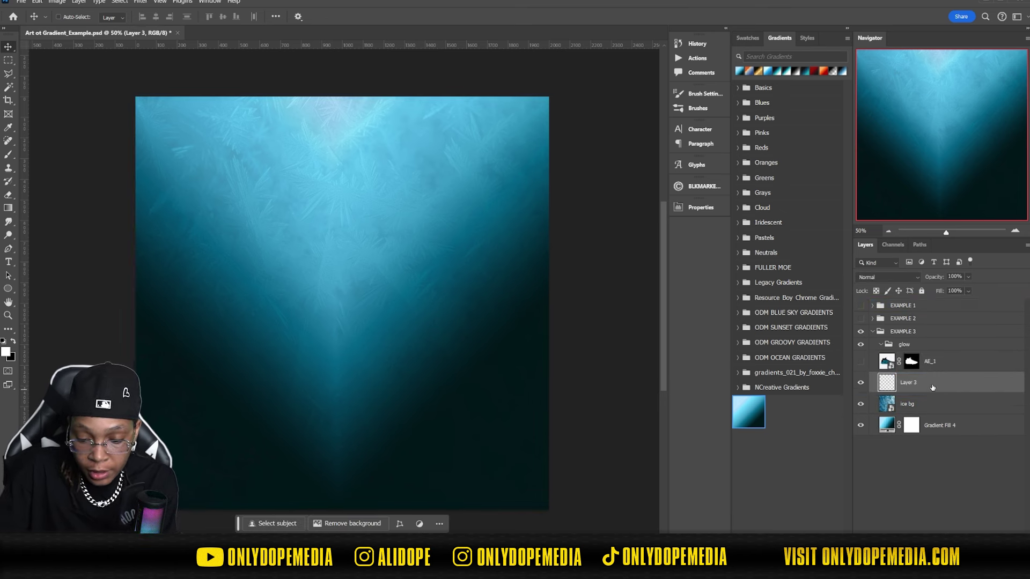
key("shift+F5")
left_click(713, 254)
left_click(707, 334)
key("Return")
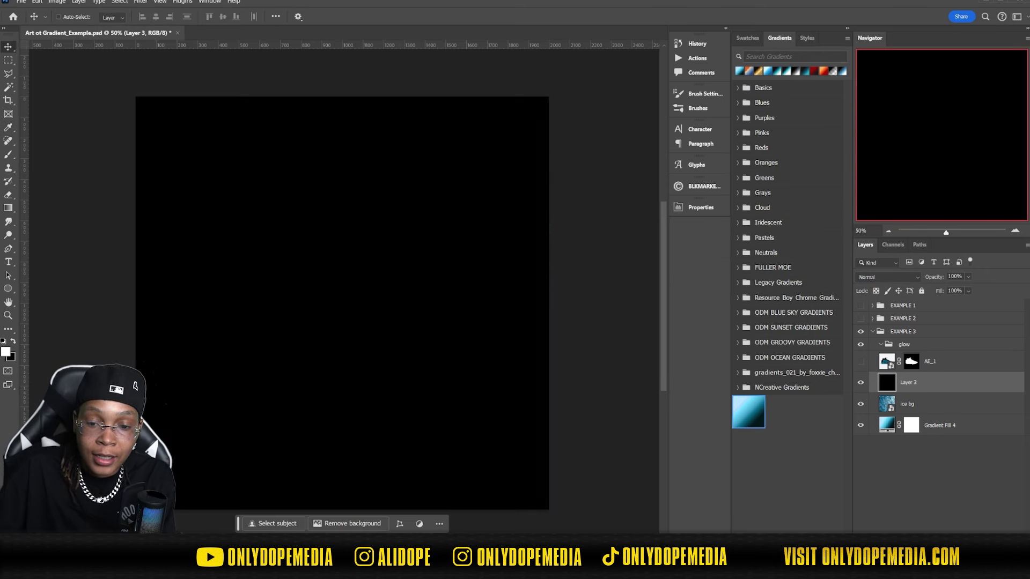
Step: Add an empty layer above the black Layer 3 and name it "paint on"
key("ctrl+shift+alt+n")
left_click(887, 403, "ctrl")
key("ctrl+d")
double_click(908, 383)
type("paint on")
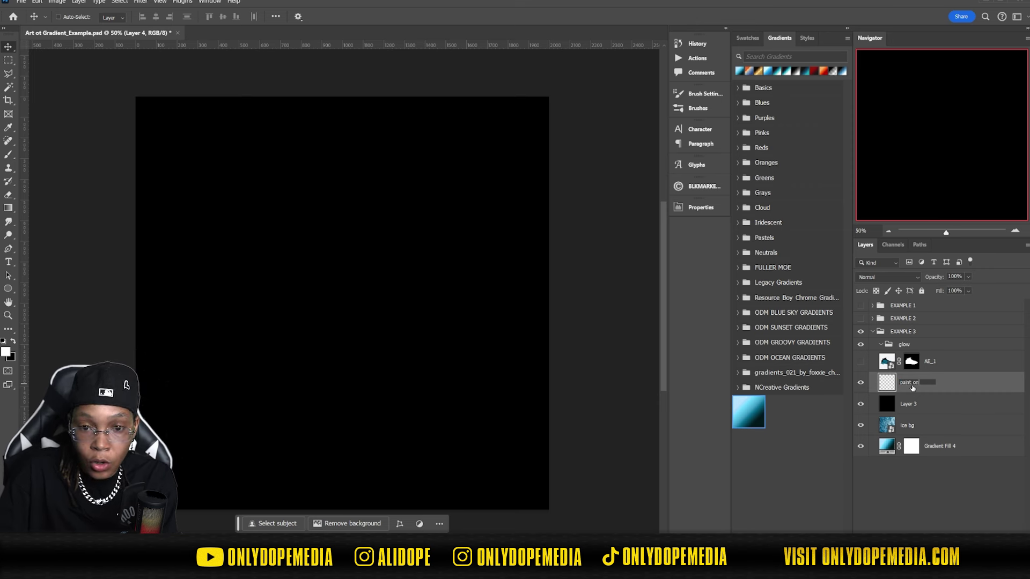
key("Return")
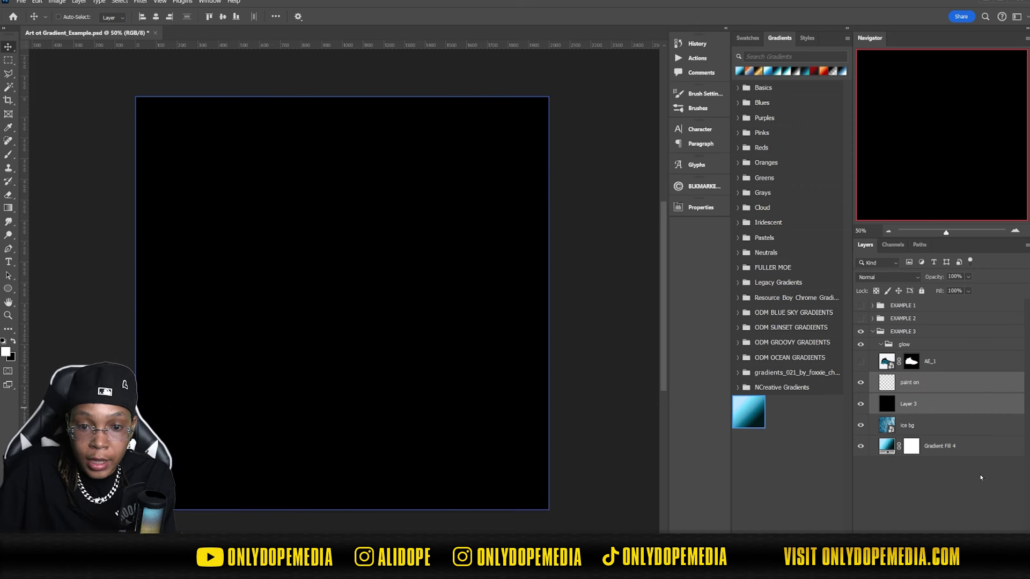
Step: Group the paint on layer with the black Layer 3 and name the group "glow"
left_click(908, 404, "shift")
key("ctrl+g")
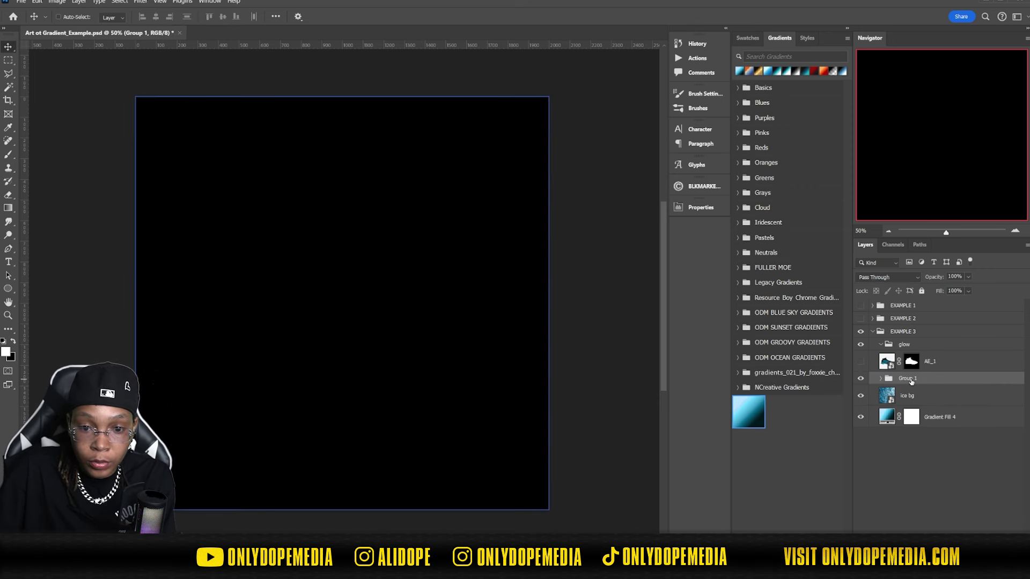
key("BackSpace")
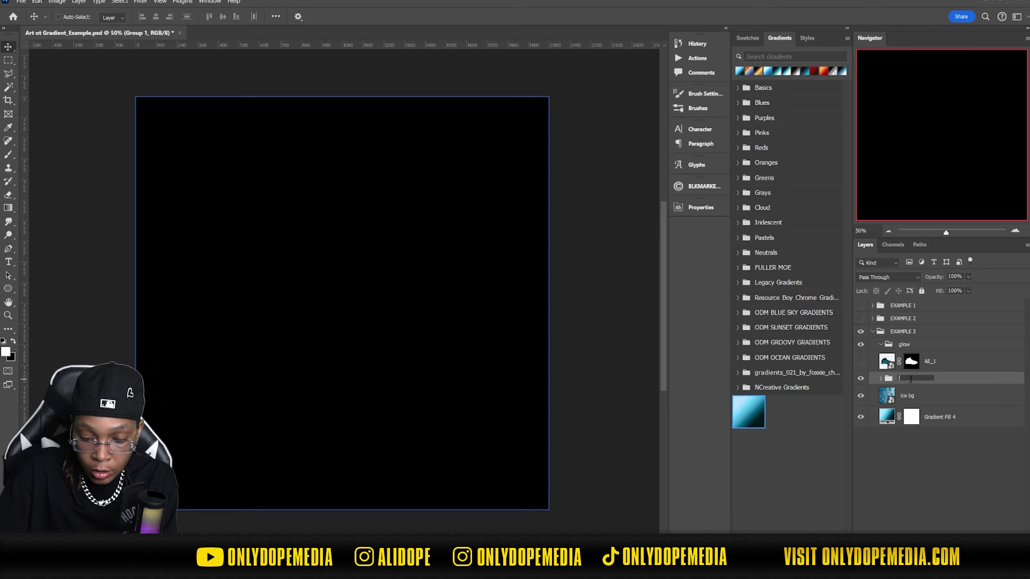
type("glow")
key("Return")
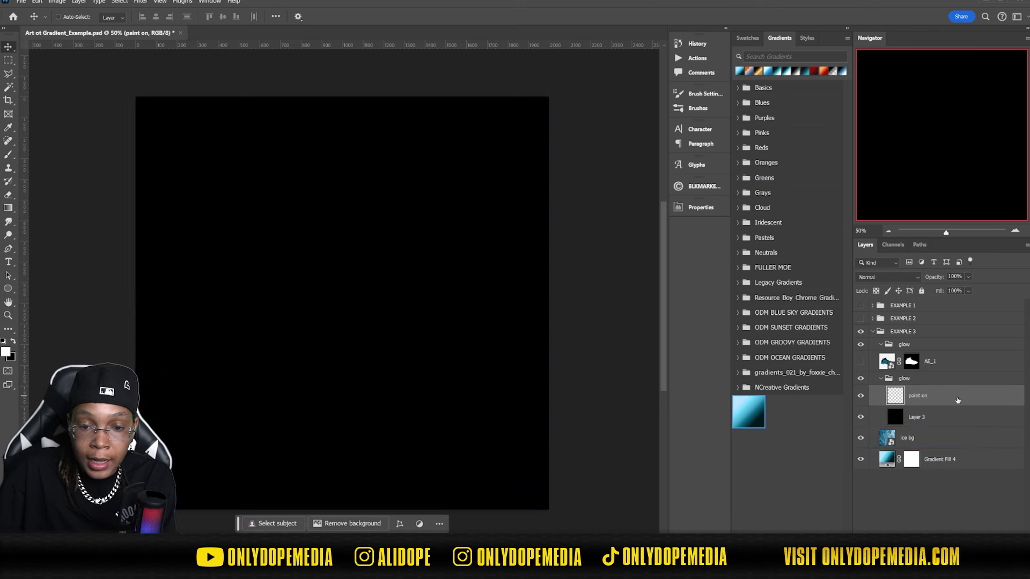
Step: Add a Gradient Map adjustment above the paint on layer and apply the AE gradient preset to it
left_click(973, 529)
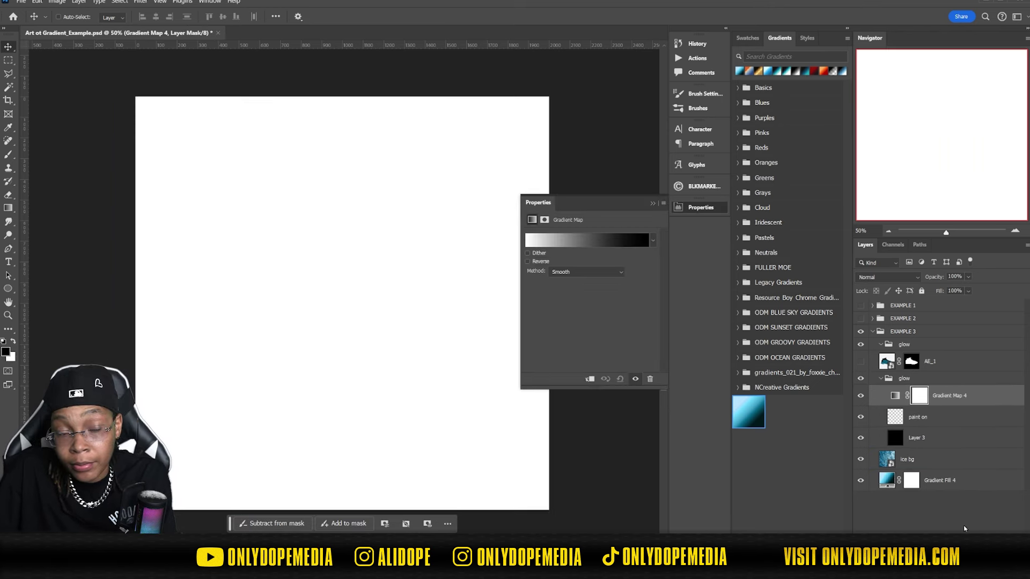
left_click(582, 241)
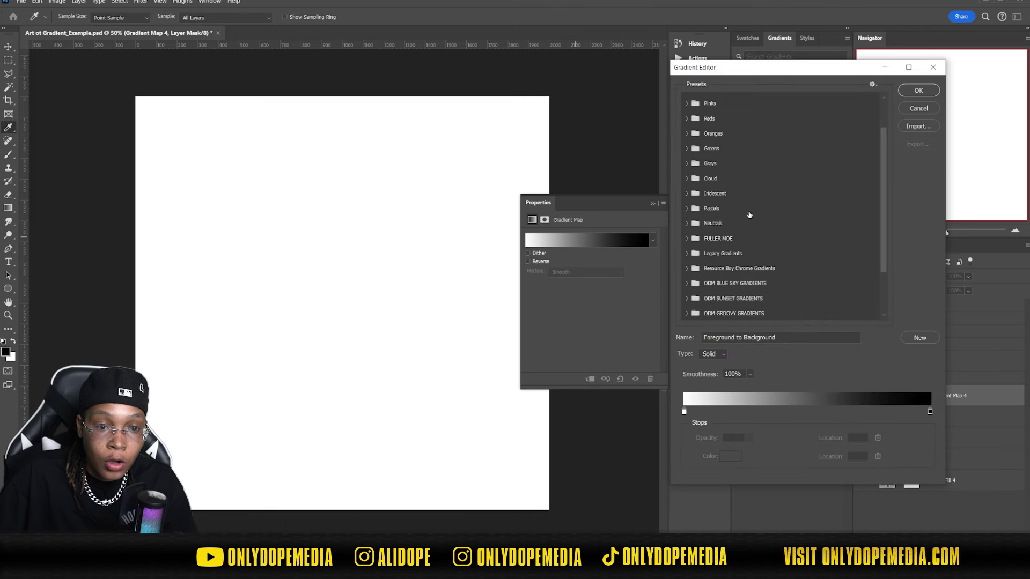
left_click(690, 312)
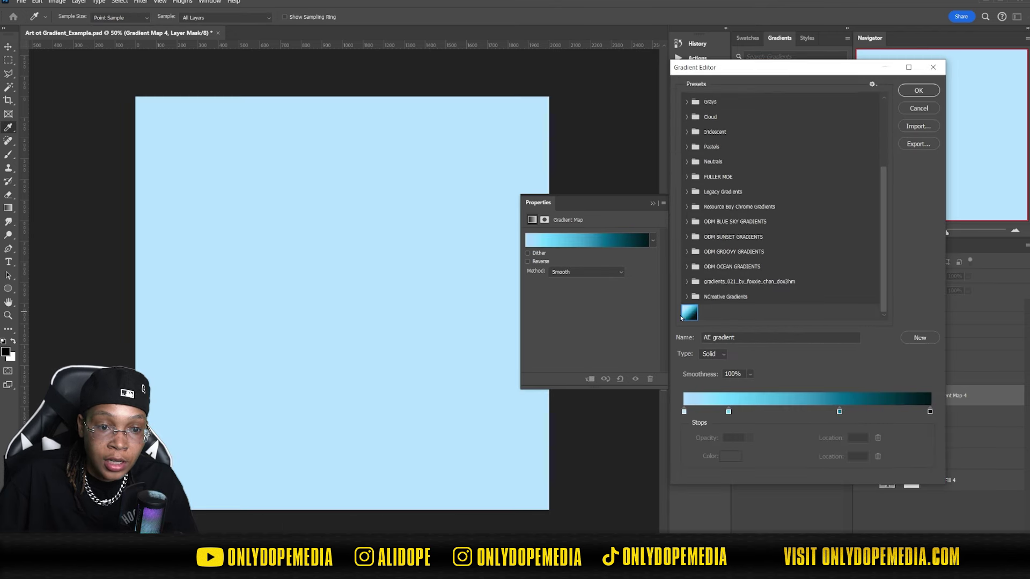
left_click(918, 90)
left_click(652, 203)
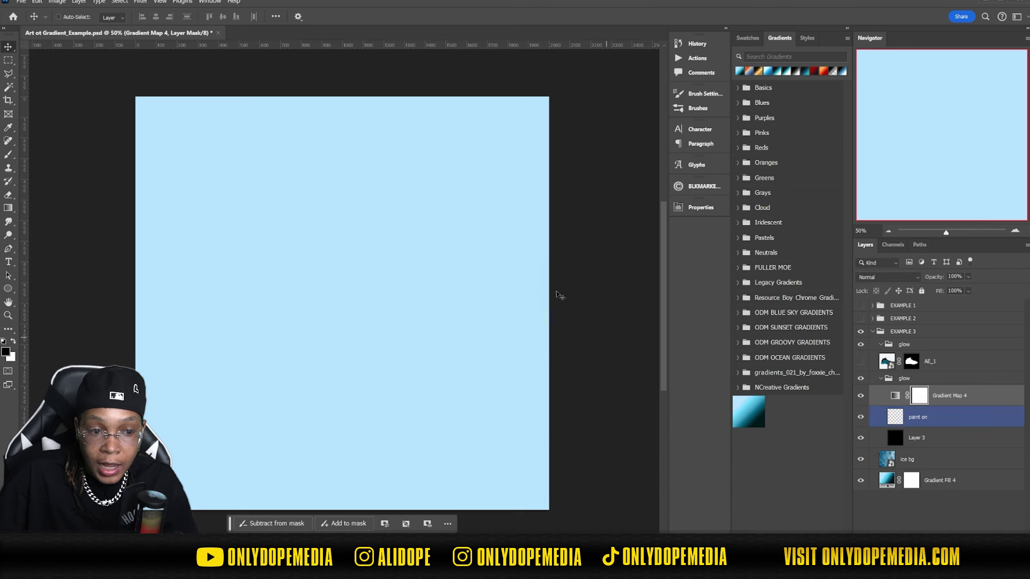
Step: Try out soft white brush strokes across the canvas on the paint on layer
left_click(960, 422)
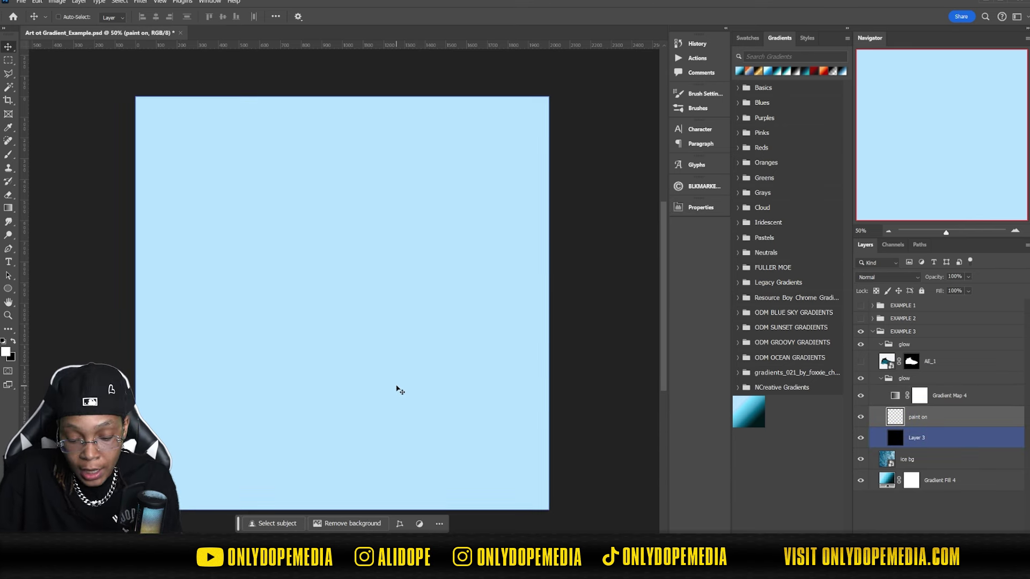
key("b")
left_click_drag(281, 269, 387, 207)
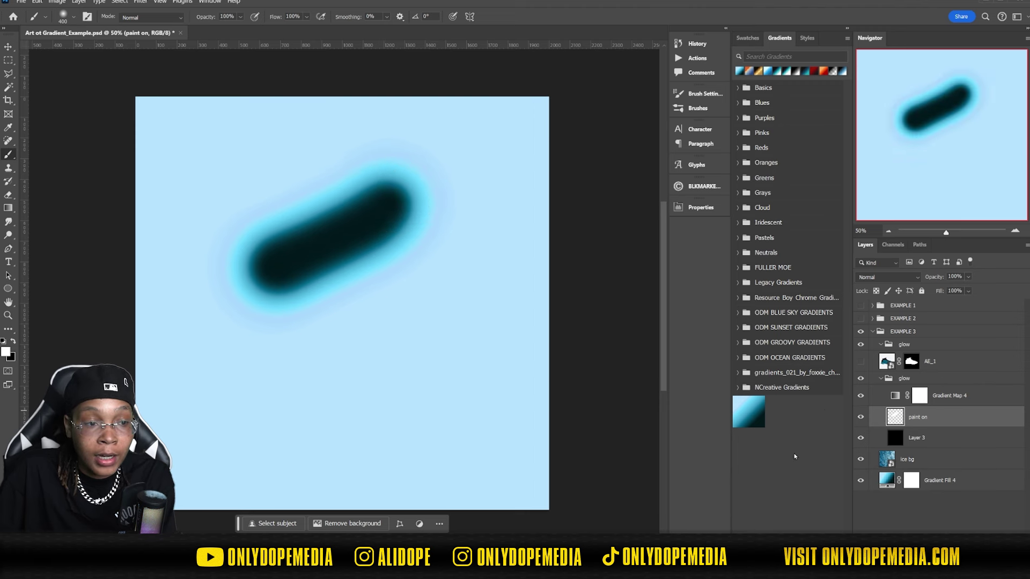
left_click_drag(369, 307, 447, 399)
left_click_drag(320, 399, 212, 421)
left_click_drag(198, 354, 166, 189)
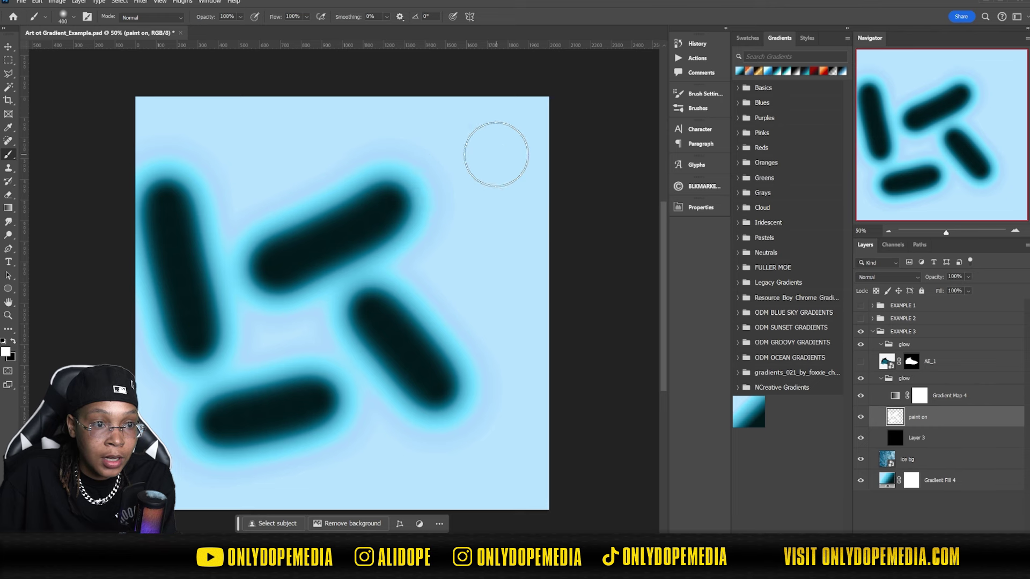
left_click_drag(494, 153, 497, 301)
left_click_drag(515, 429, 460, 485)
left_click_drag(341, 171, 246, 148)
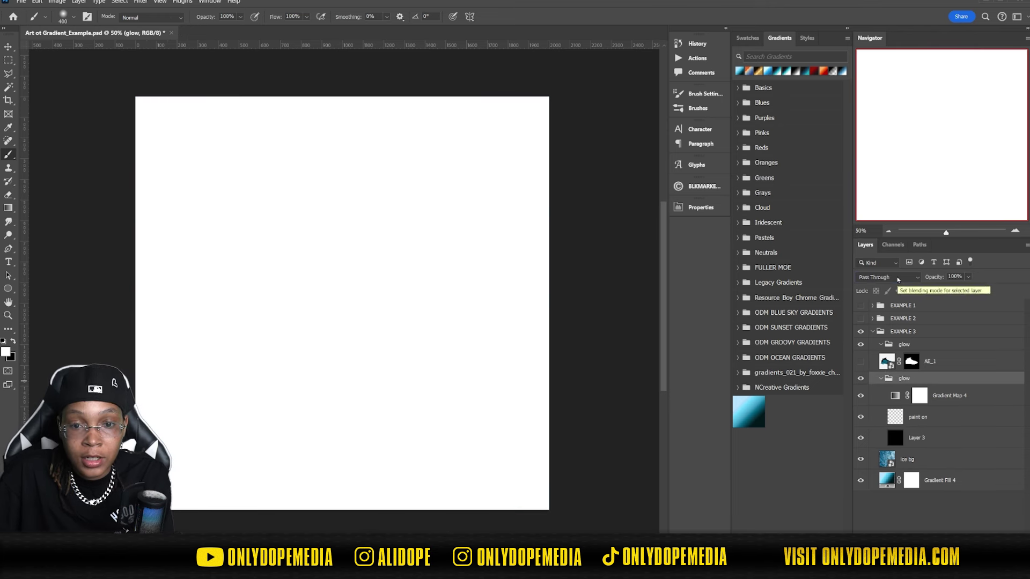
Step: Set the glow group's blend mode to Screen and place the visible AE_1 shoe layer directly beneath that group
left_click(897, 277)
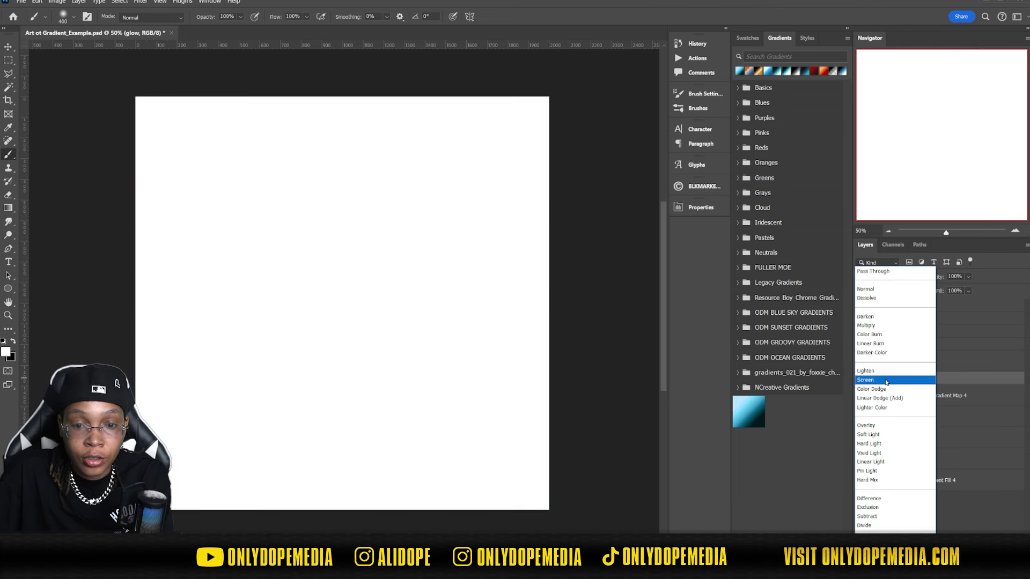
left_click(887, 382)
left_click(888, 368)
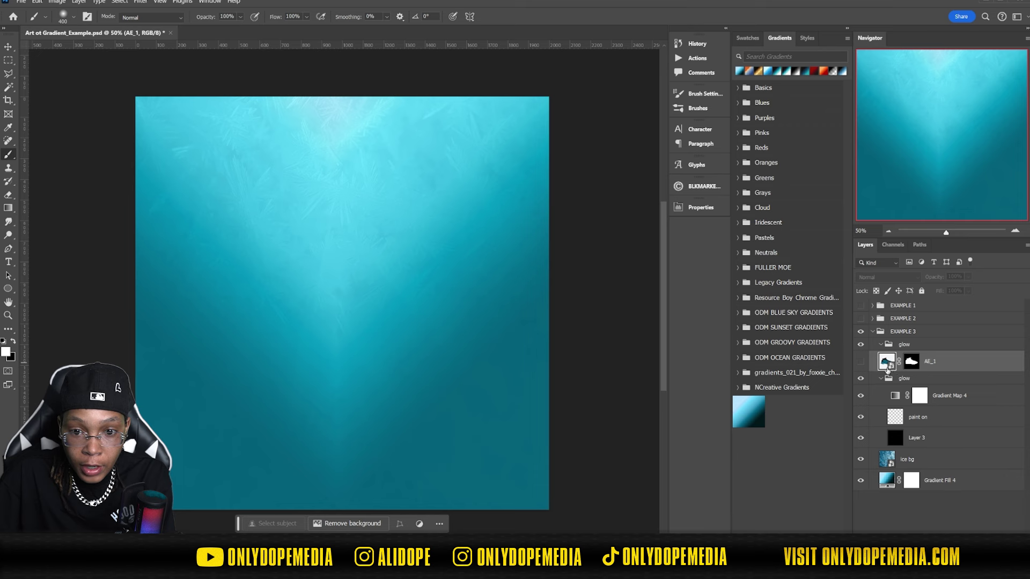
left_click_drag(949, 362, 939, 451)
left_click(952, 449, "alt")
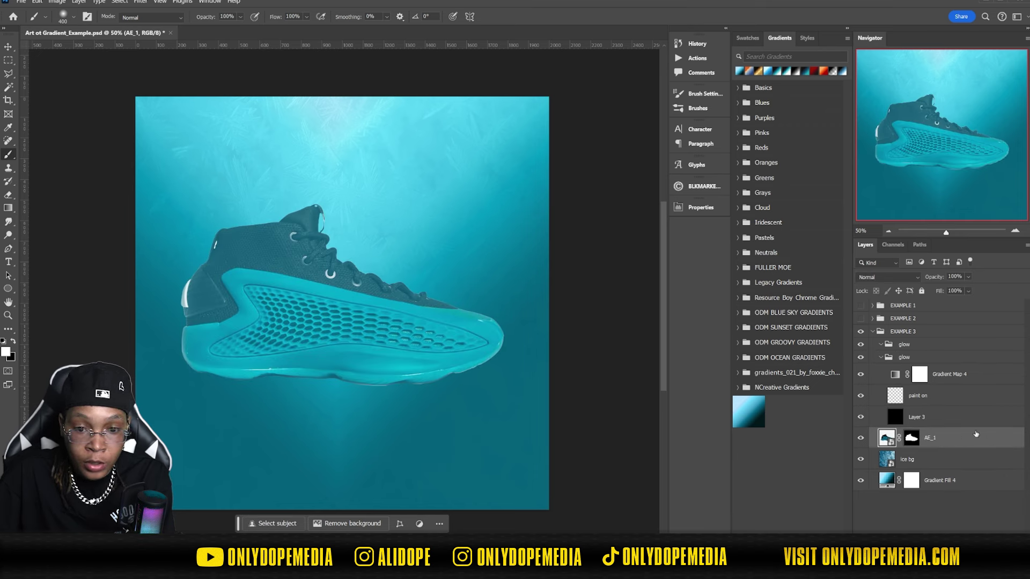
Step: Put the paint on layer into its own group named "shoe glow" beneath the gradient map
left_click(970, 403)
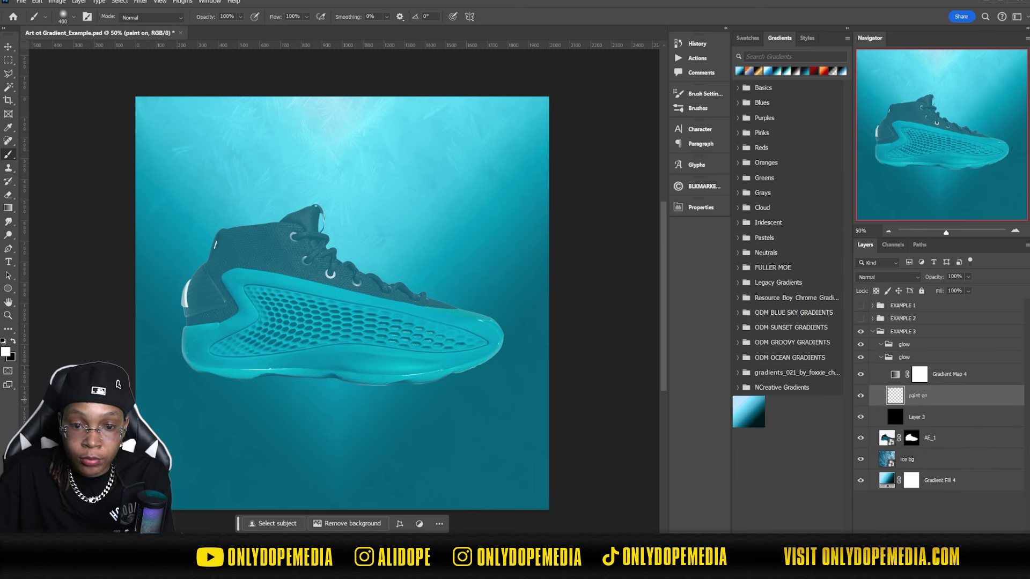
key("ctrl+g")
double_click(916, 391)
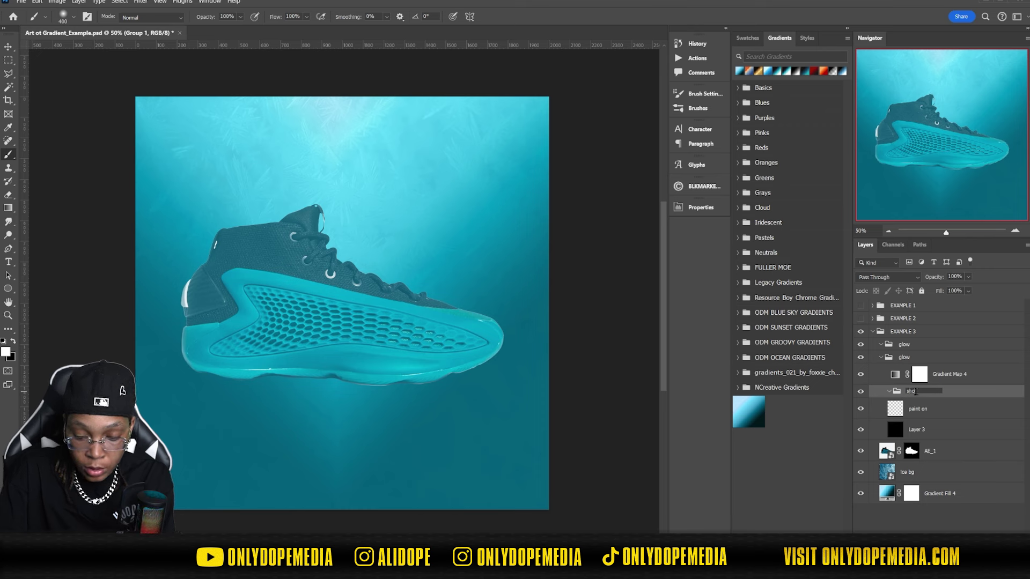
key("Return")
left_click_drag(954, 410, 958, 396)
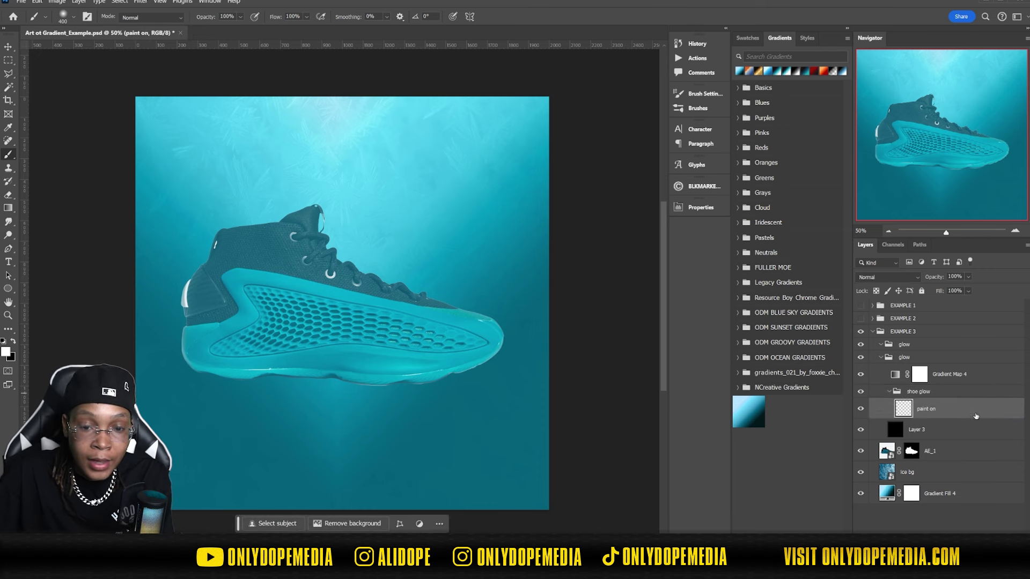
Step: Load the AE_1 layer mask as a selection and use it to mask the shoe glow group to the shoe's outline
left_click(969, 392)
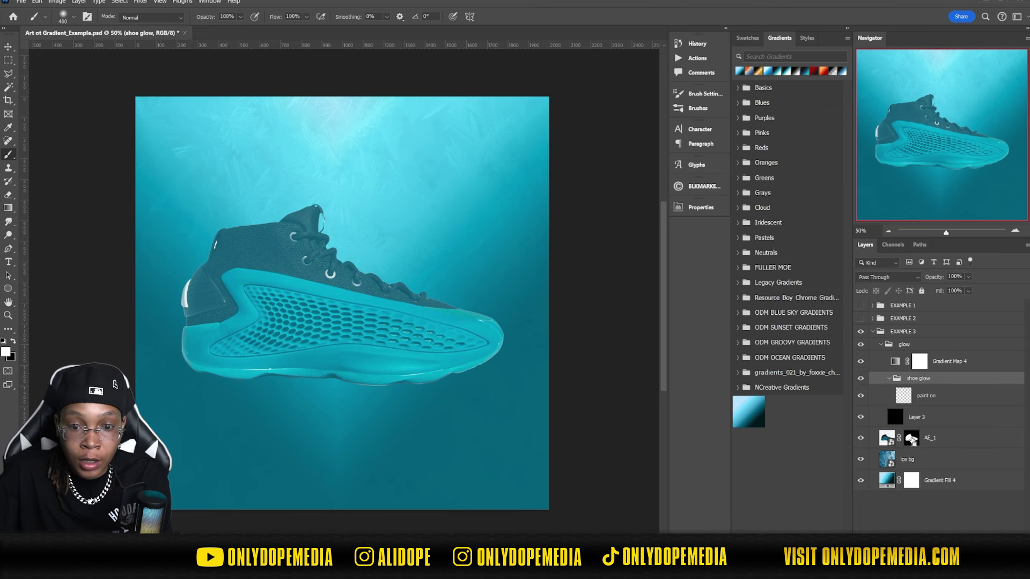
left_click(912, 439, "ctrl")
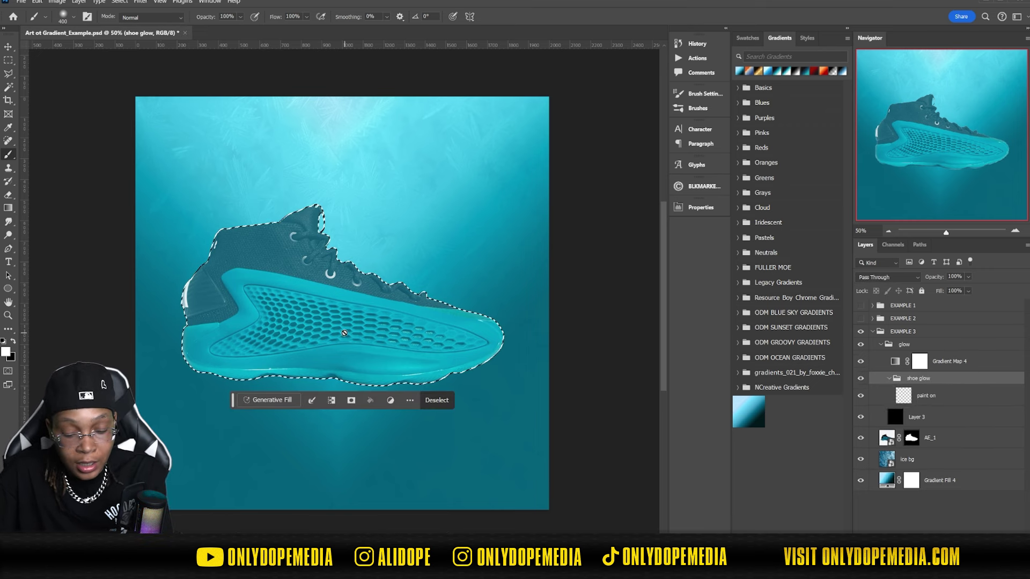
left_click(345, 333, "ctrl")
left_click(926, 379)
left_click(928, 396)
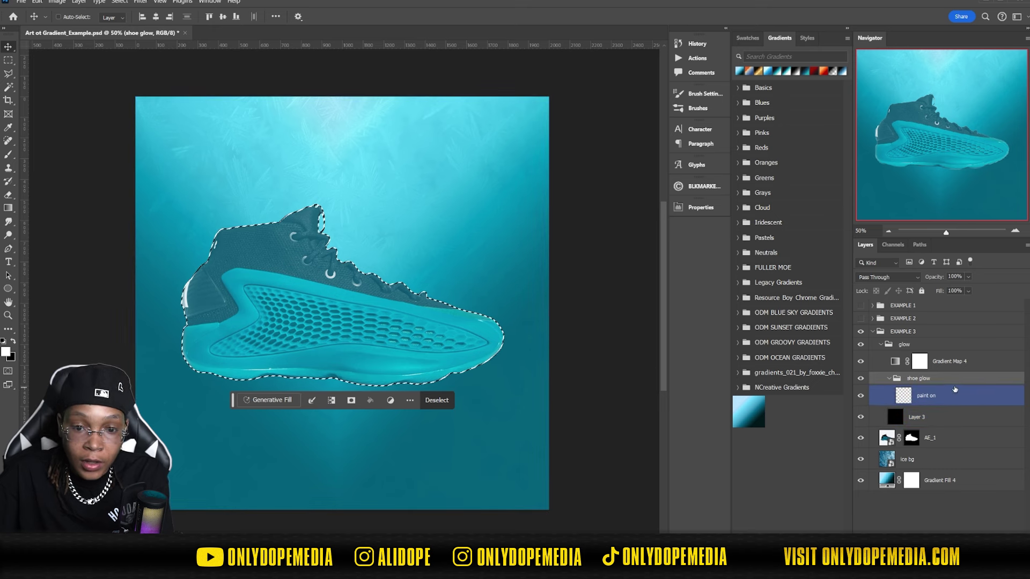
left_click(931, 380)
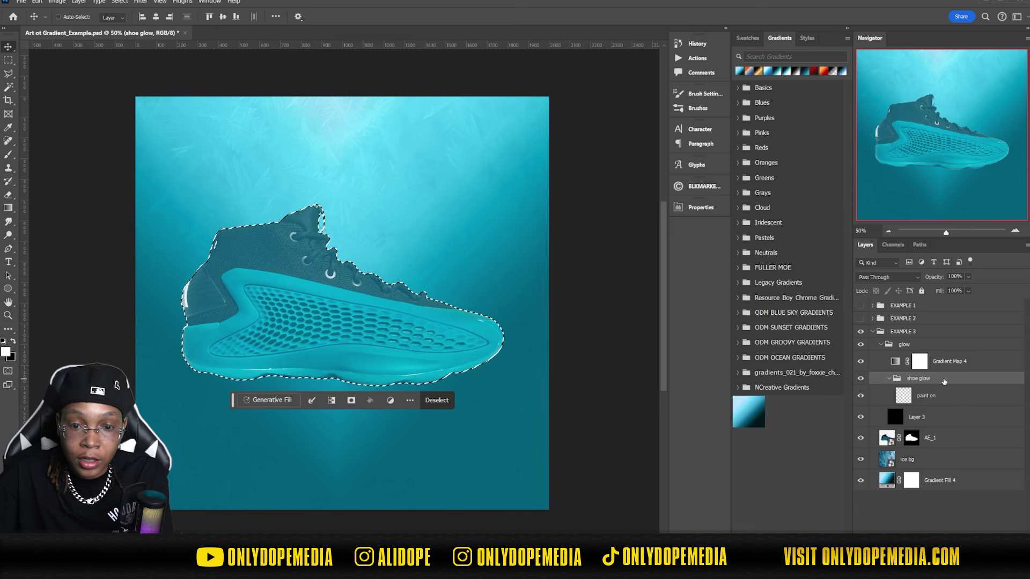
left_click(350, 400)
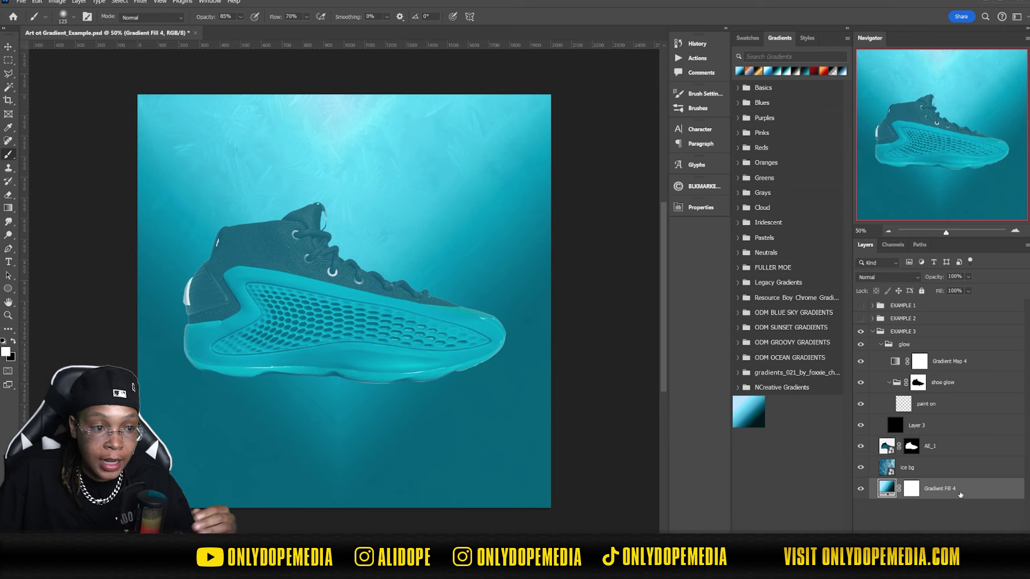
Step: Edit Gradient Map 4's gradient, moving the dark end stop to location 93 and setting its color to black (000000)
left_click(945, 369)
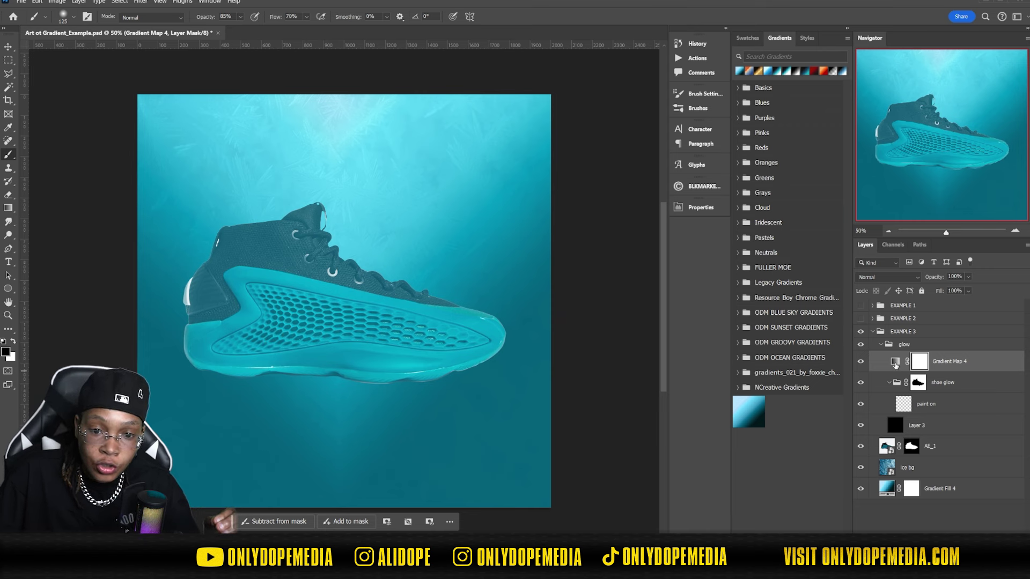
double_click(895, 363)
left_click(585, 240)
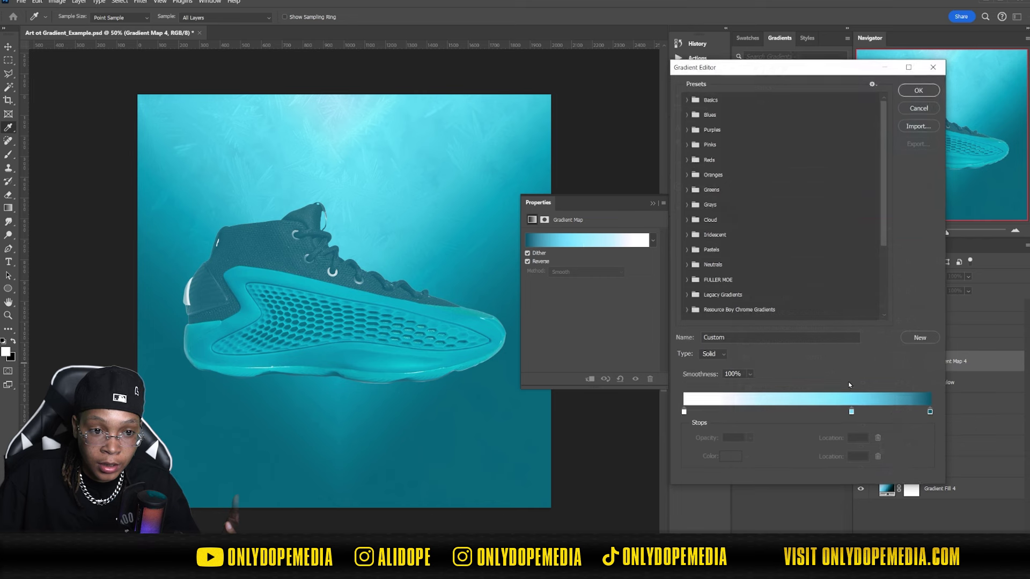
left_click_drag(930, 412, 904, 414)
left_click(736, 459)
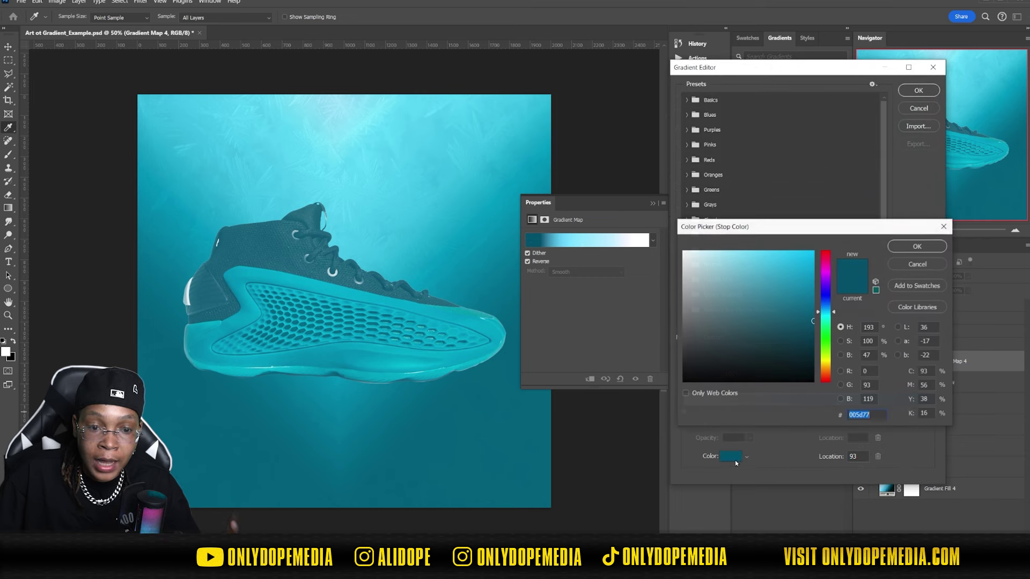
left_click_drag(773, 355, 813, 382)
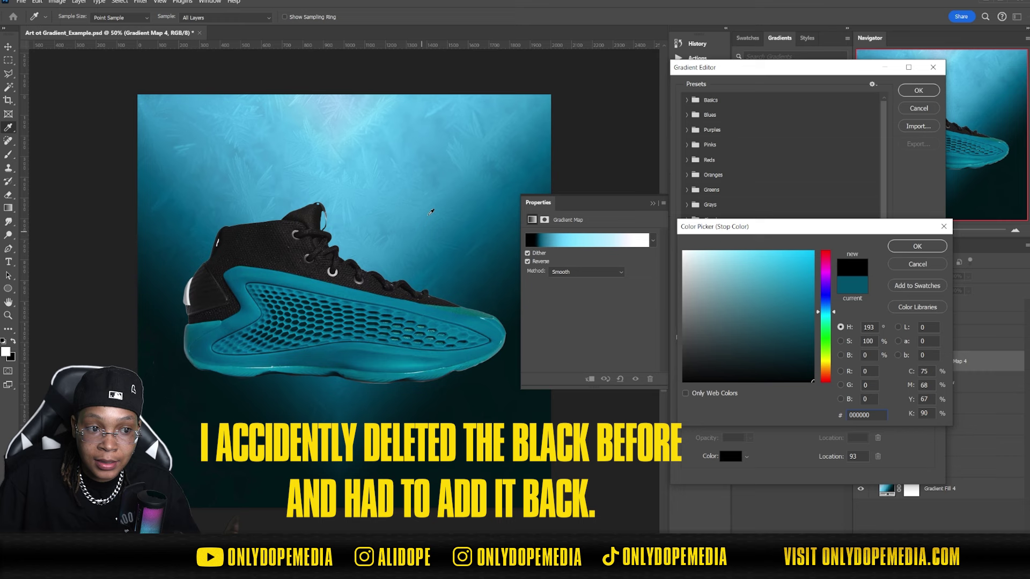
left_click(917, 246)
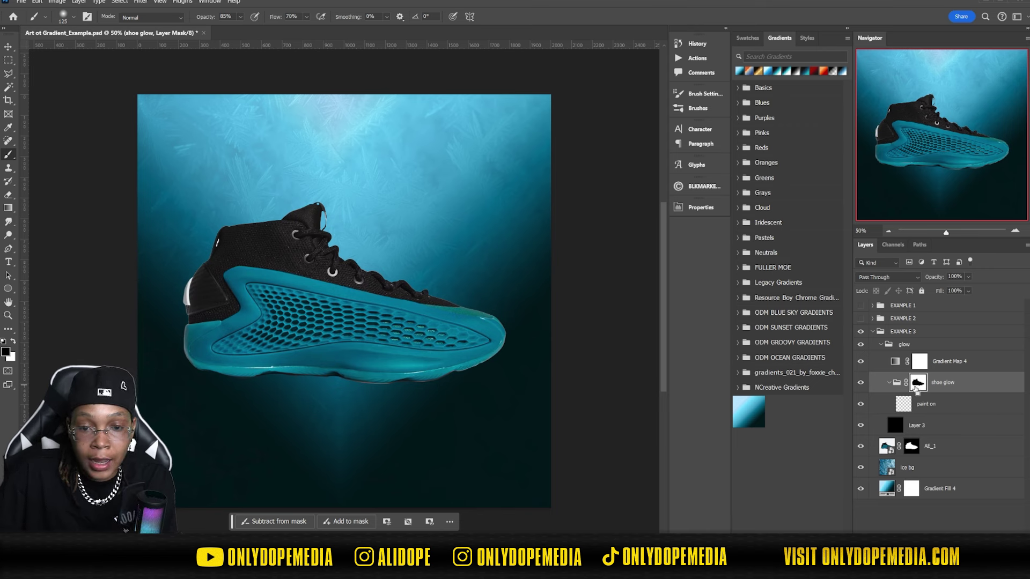
Step: Invert the shoe glow group's mask so that only the shoe area is revealed
left_click(919, 383, "ctrl")
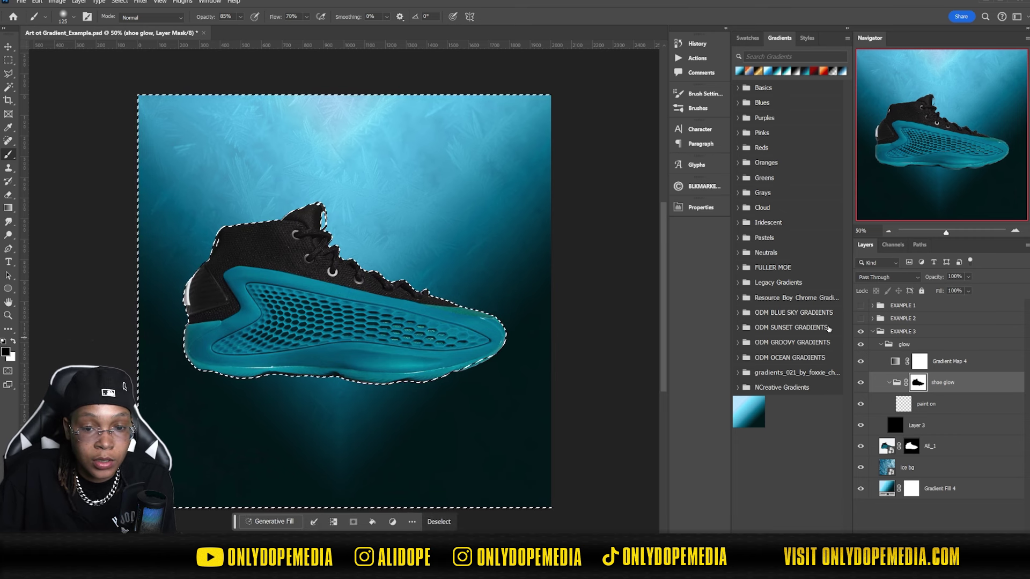
left_click(439, 521)
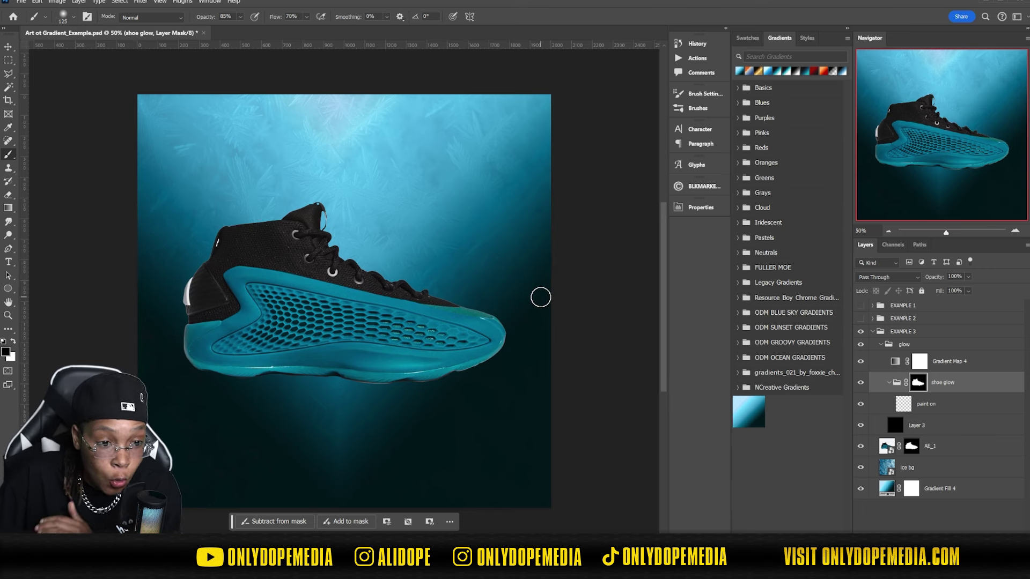
Step: Try a broad soft white stroke across the shoe's side on the paint on layer with a 300 px brush
key("ctrl+plus")
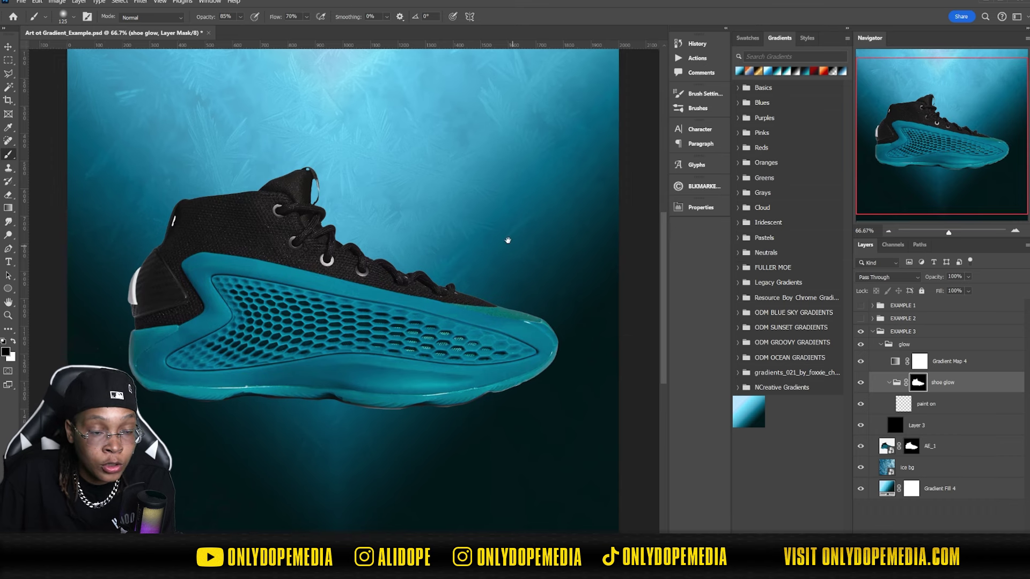
scroll(495, 191, "down", 2)
left_click(957, 406)
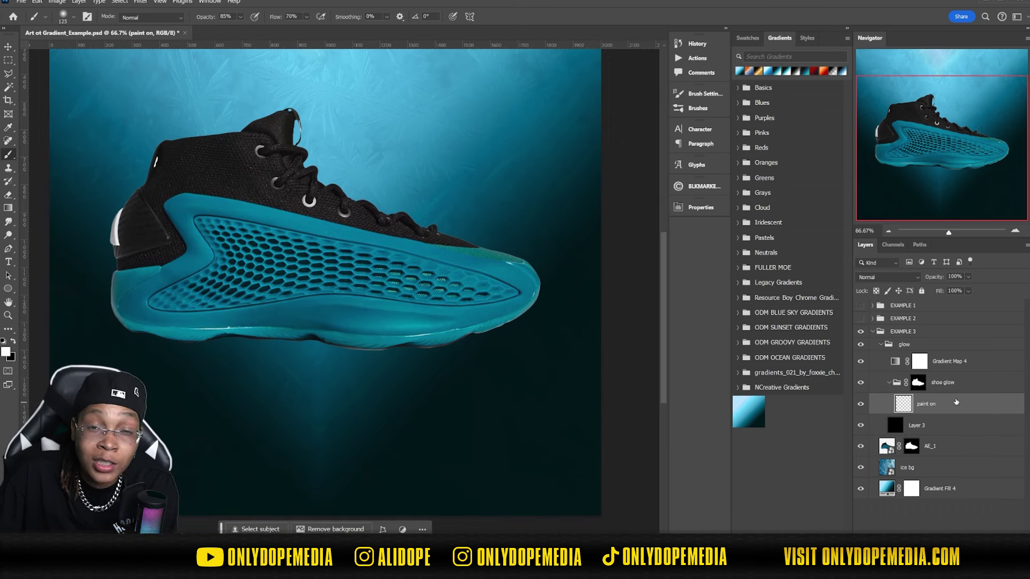
key("bracketright")
key("bracketright")
key("bracketright")
key("bracketright")
key("bracketright")
left_click_drag(494, 292, 255, 289)
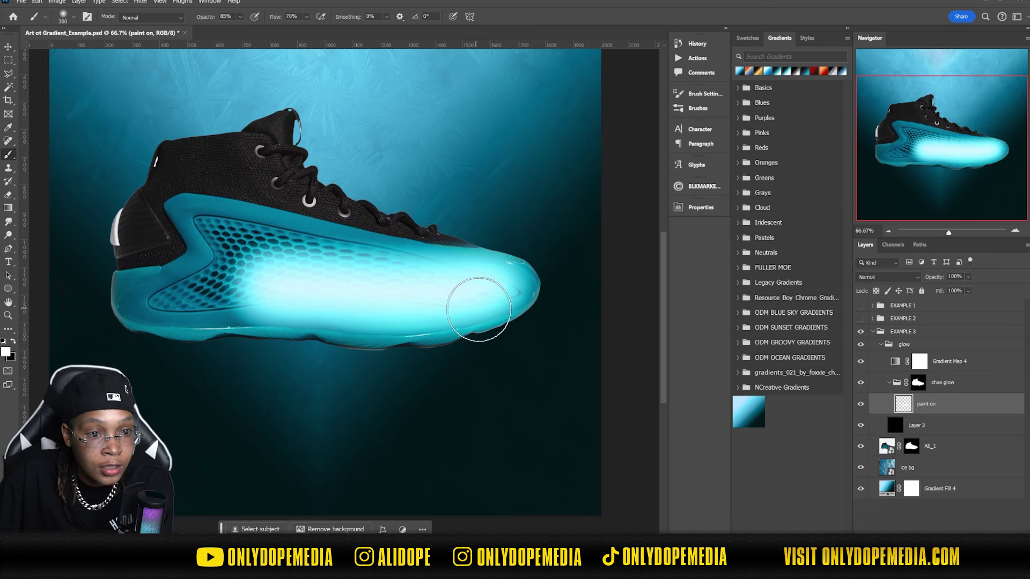
key("ctrl+z")
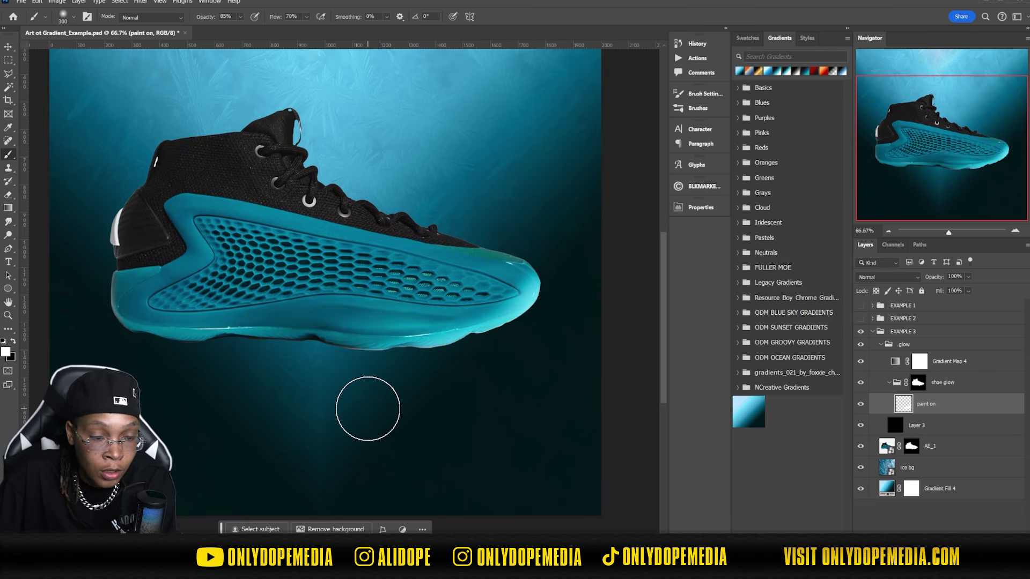
Step: Try a thin 15 px white stroke along the lower edge of the sole on the paint on layer
key("bracketleft")
key("bracketleft")
key("bracketleft")
key("bracketleft")
key("bracketleft")
key("bracketleft")
key("bracketleft")
key("bracketleft")
key("bracketleft")
key("bracketleft")
key("bracketleft")
key("bracketleft")
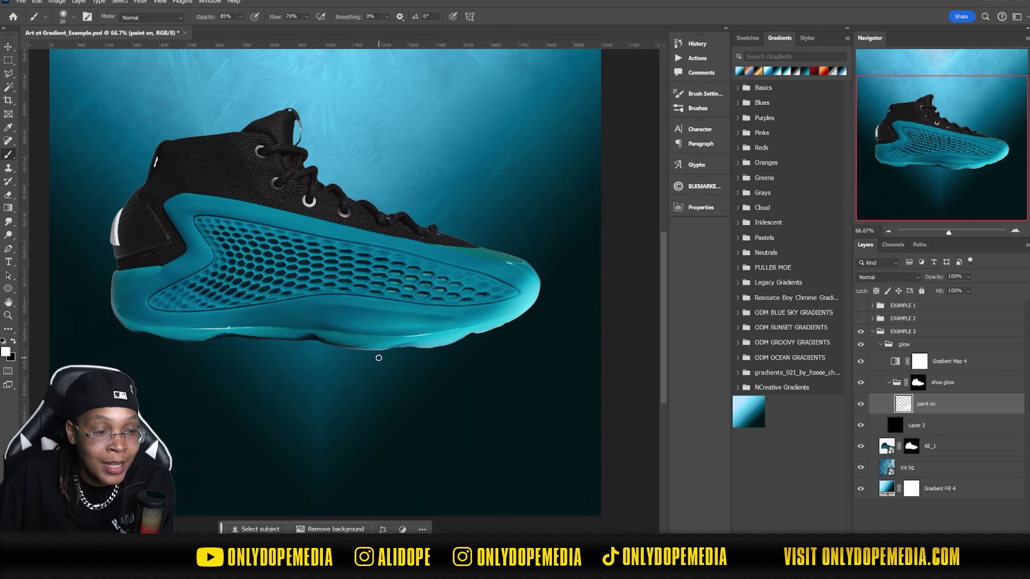
key("p")
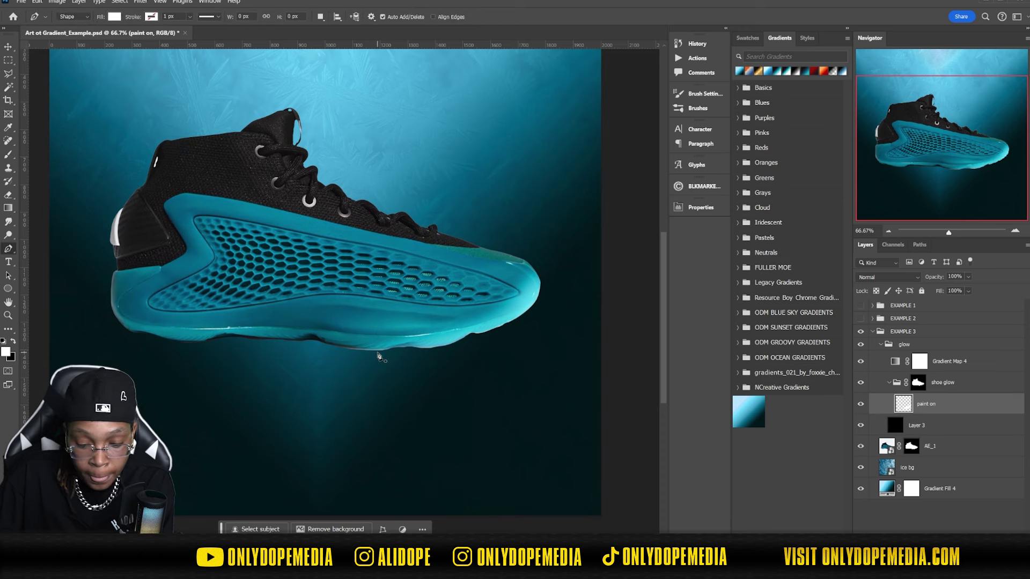
key("b")
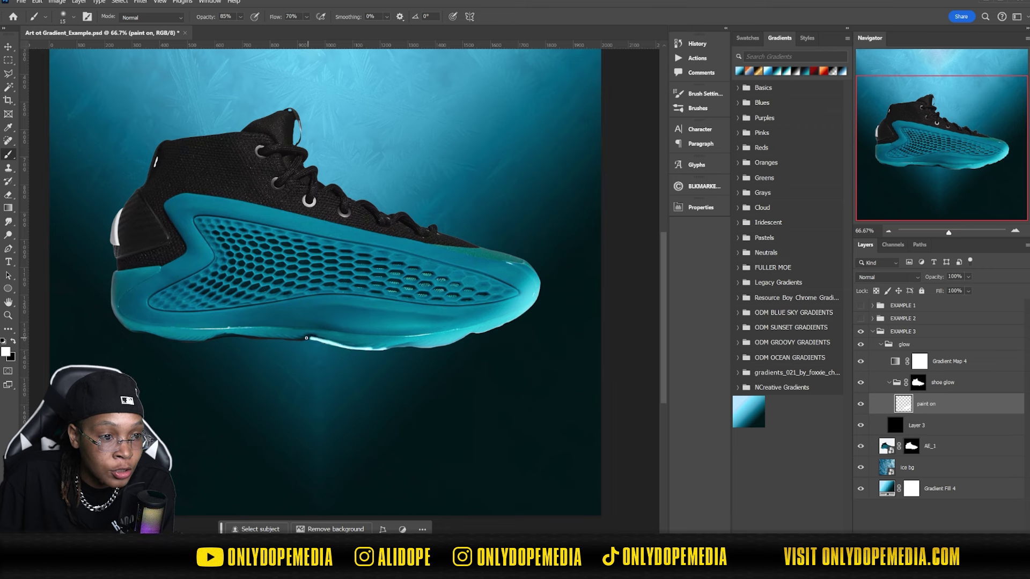
left_click_drag(272, 343, 461, 340)
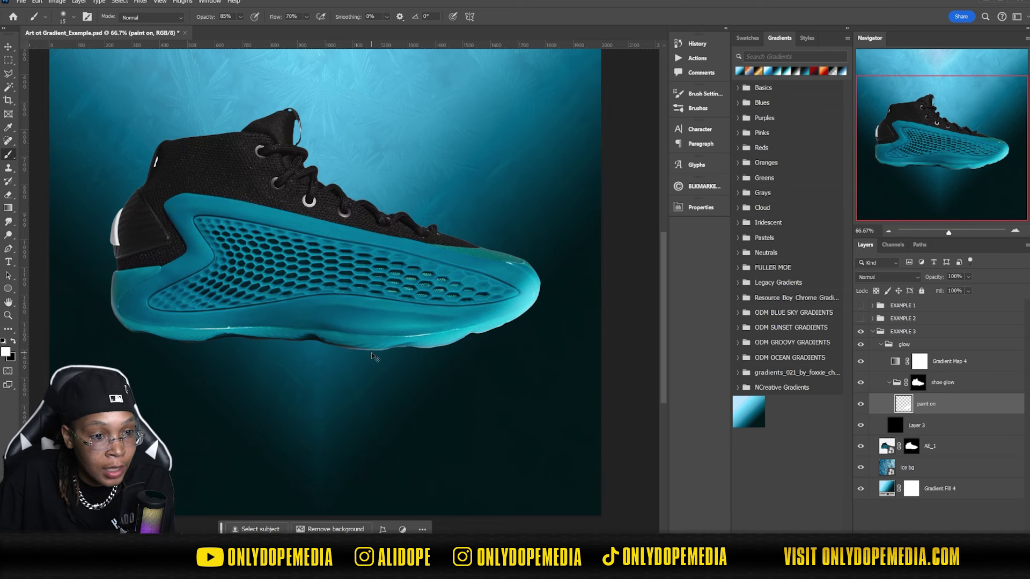
key("bracketleft")
key("bracketleft")
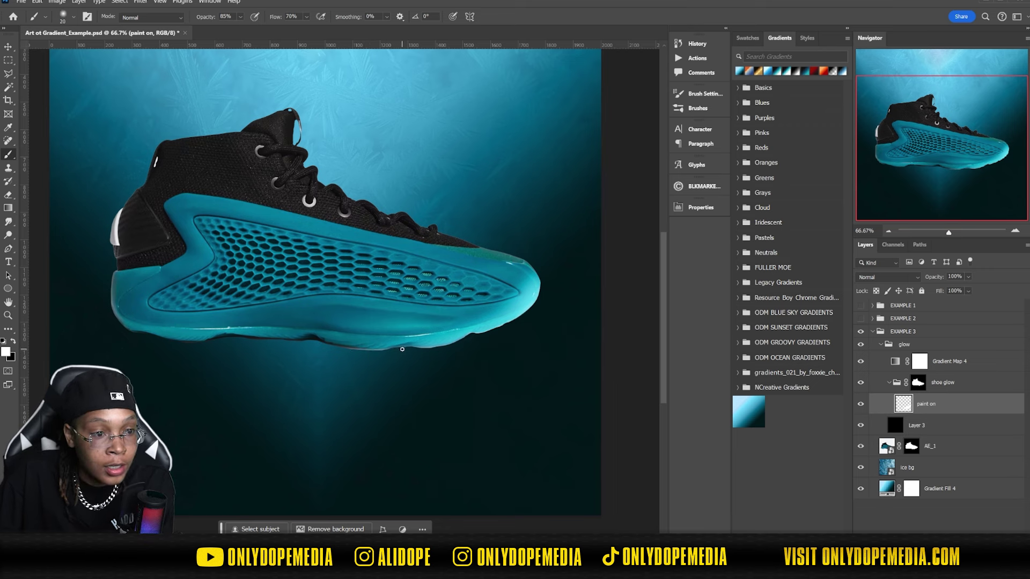
Step: Paint a soft white glow along the upper edge of the toe with a 100 px brush, undoing unwanted strokes
key("bracketright")
key("bracketright")
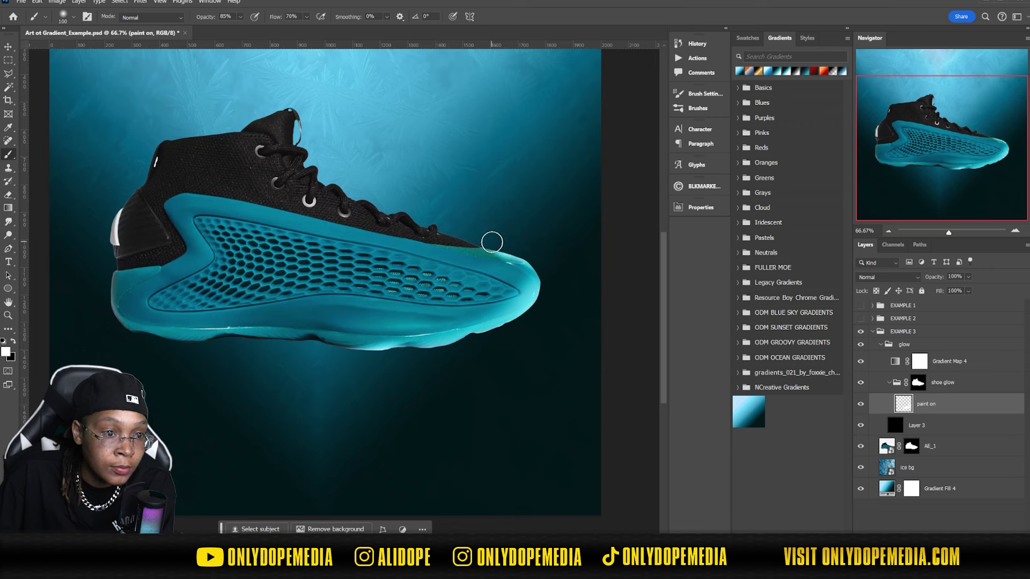
left_click_drag(490, 239, 432, 207)
key("ctrl+z")
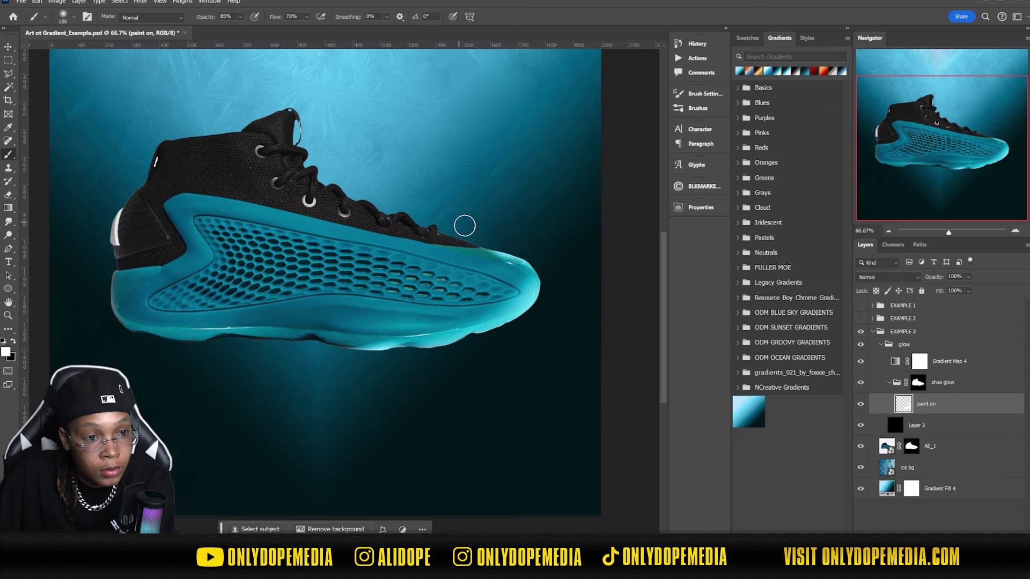
left_click_drag(493, 238, 400, 196)
key("bracketright")
key("bracketright")
key("bracketright")
key("bracketright")
key("ctrl+z")
Step: Paint a soft white glow along the sole's underside, the heel and the toe, enlarging the brush to 800 px
left_click_drag(364, 368, 219, 373)
key("bracketright")
key("bracketright")
key("bracketright")
key("bracketright")
key("bracketright")
key("bracketright")
key("bracketright")
mouse_move(78, 234)
left_mouse_down()
mouse_move(198, 449)
mouse_move(594, 216)
left_mouse_up()
scroll(122, 166, "up", 3)
scroll(123, 167, "down", 3)
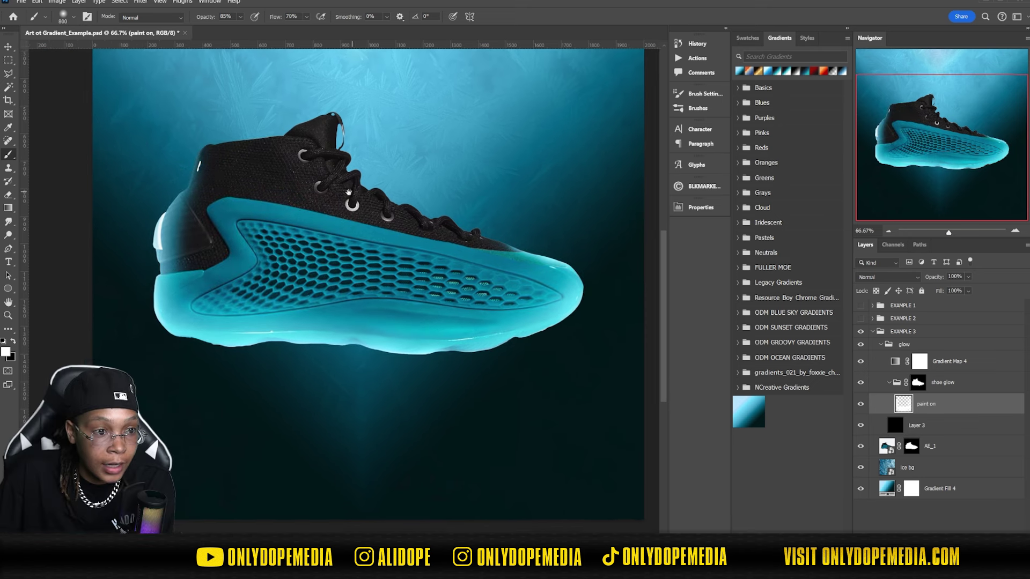
Step: Duplicate the shoe glow group with its mask and rename the copy "shoe glow OUTER"
key("v")
left_click(355, 209, "ctrl")
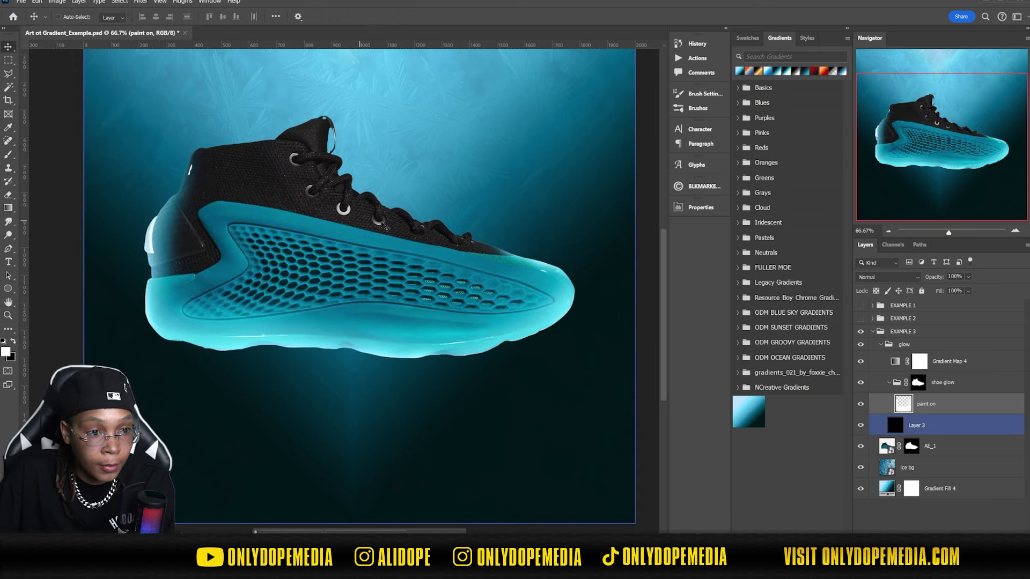
scroll(437, 276, "up", 2)
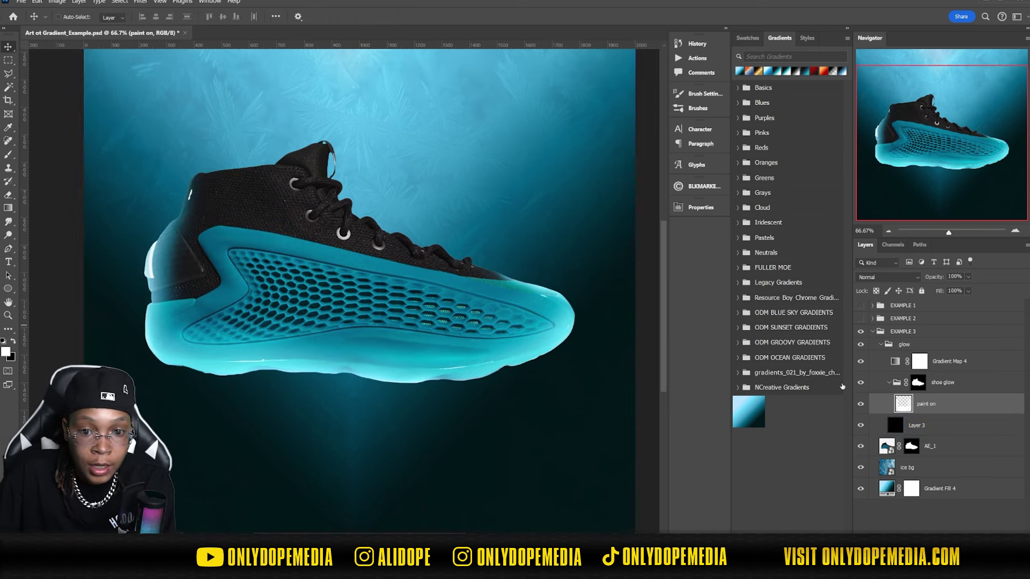
left_click(984, 391)
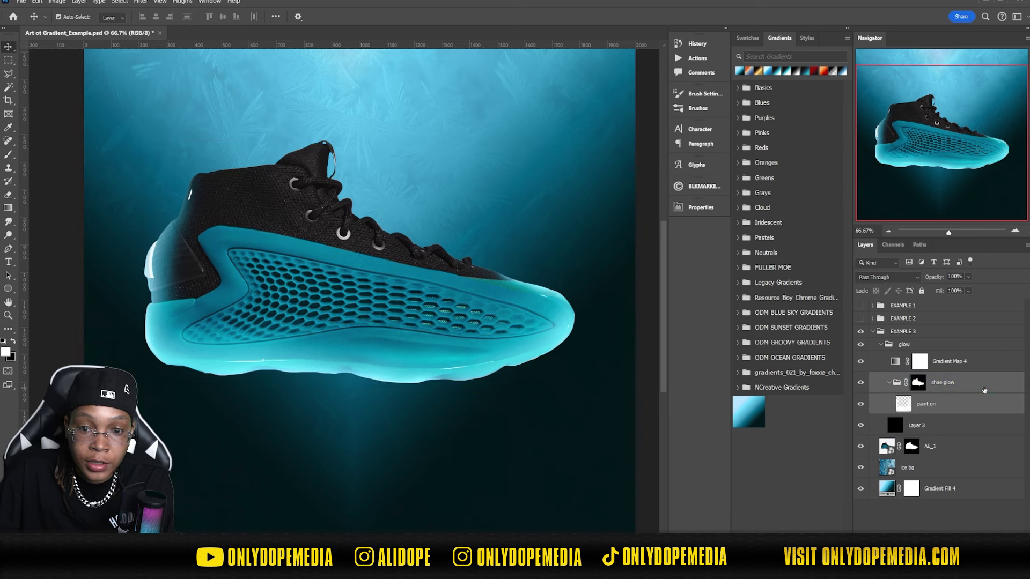
key("ctrl+j")
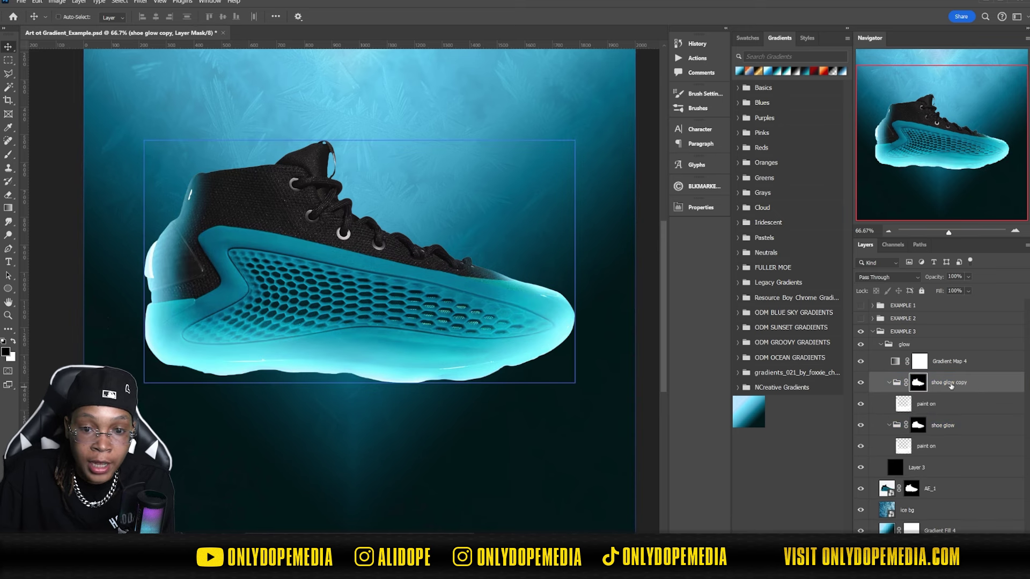
left_click(956, 385)
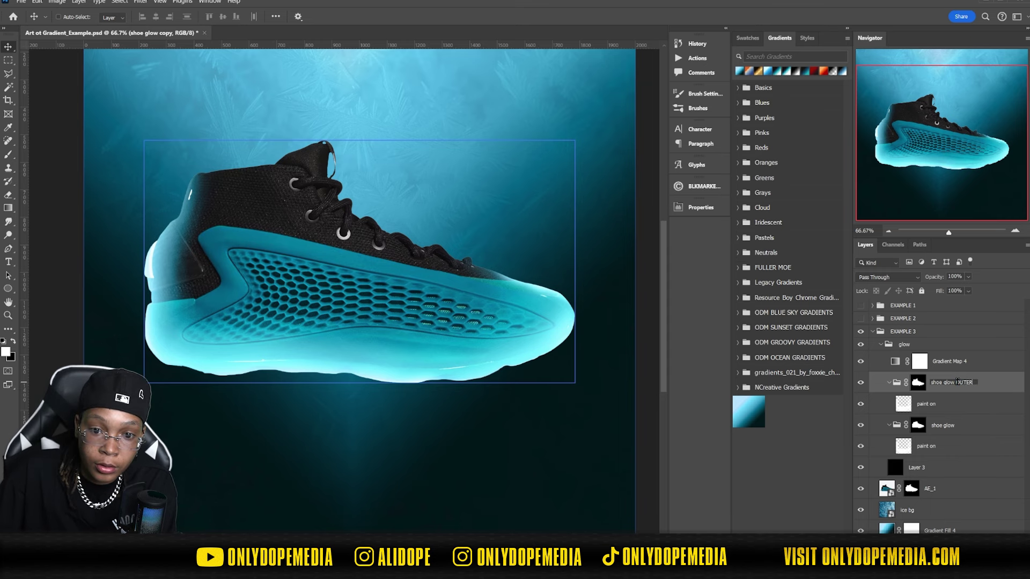
Step: Invert the shoe glow OUTER group's mask to hide the shoe area, and delete the paint on layer inside that group
left_click(917, 384)
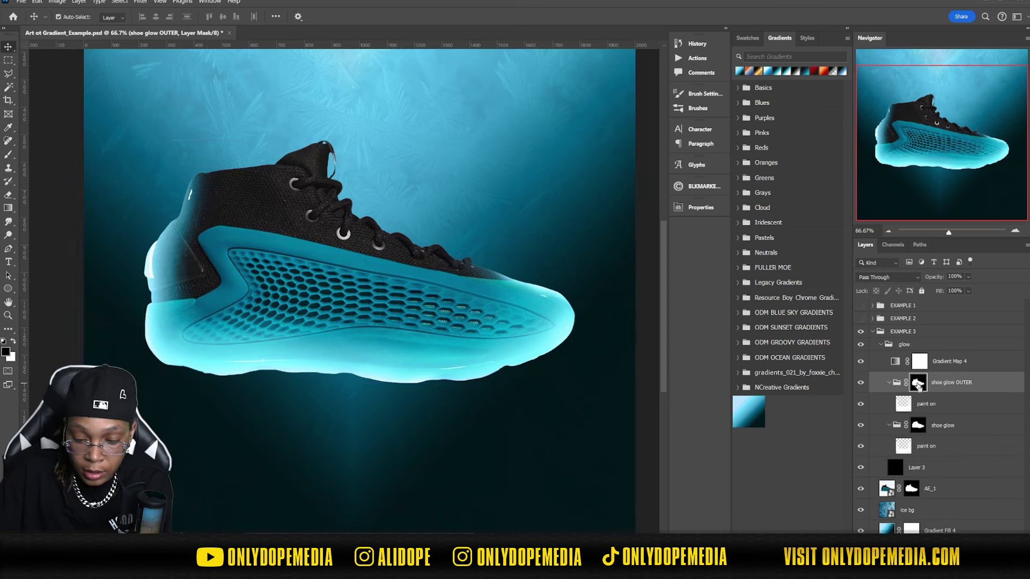
key("ctrl+i")
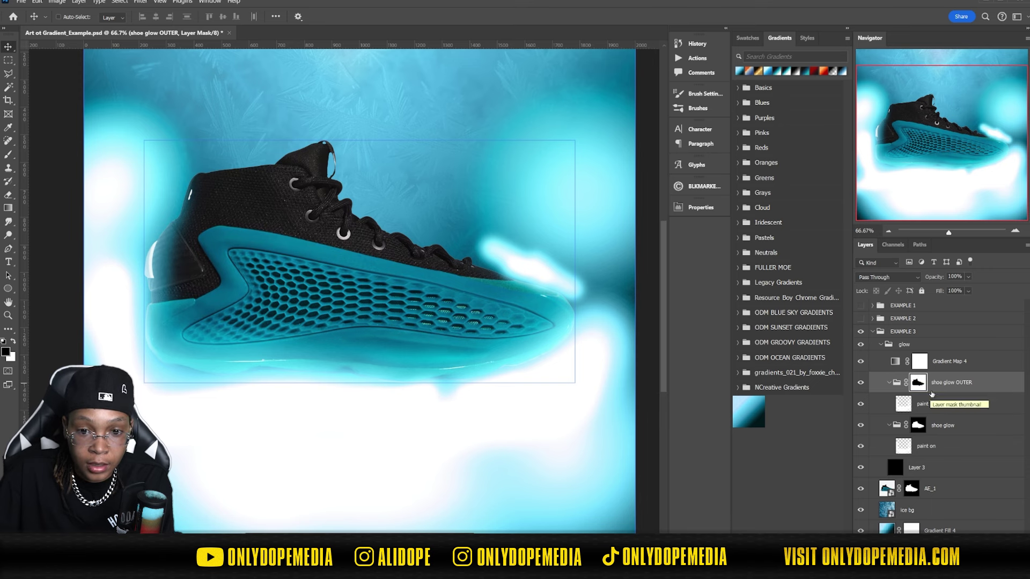
left_click(952, 409)
key("Delete")
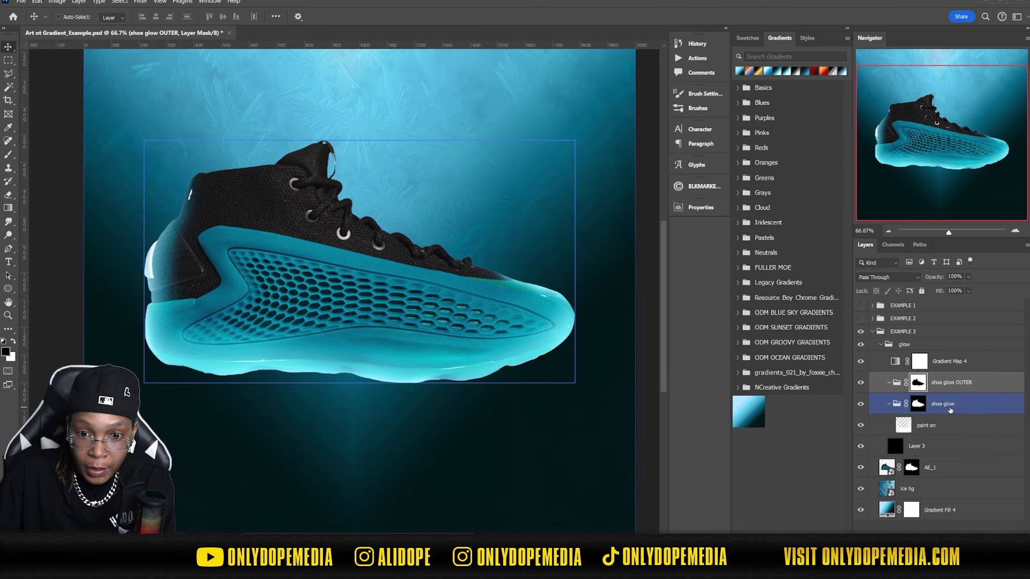
Step: Add a new empty layer inside the shoe glow OUTER group and name it "paint 2"
left_click(999, 539)
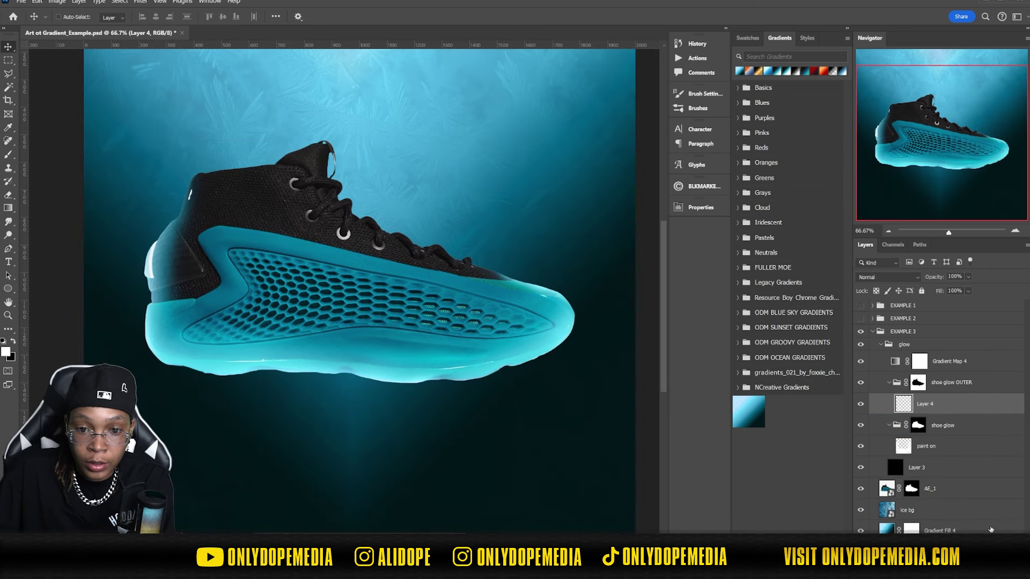
double_click(924, 404)
type("paint 2")
key("Return")
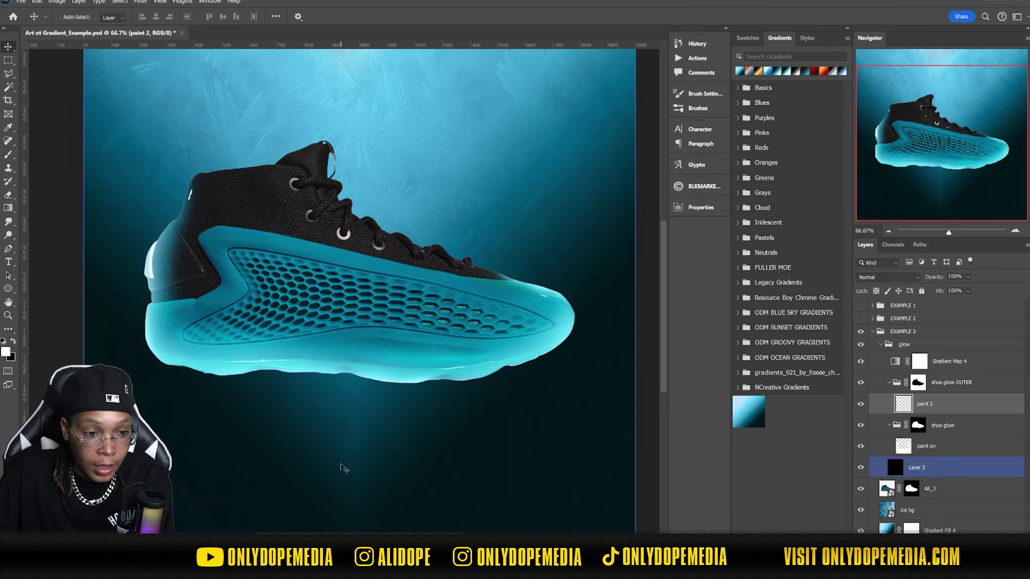
Step: Try a soft white 800 px brush dab below the toe on the paint 2 layer
key("b")
left_click(504, 389)
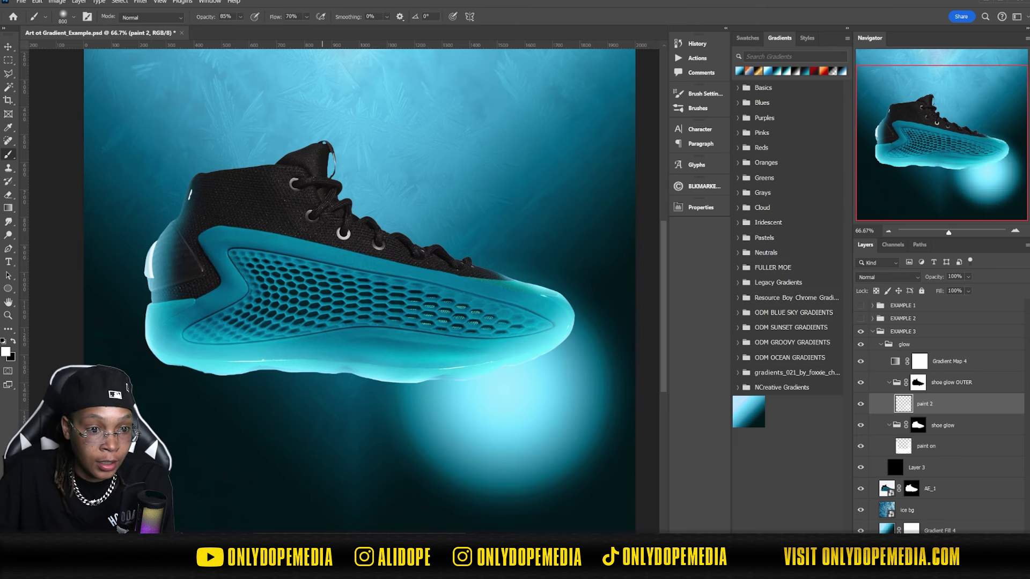
key("ctrl+z")
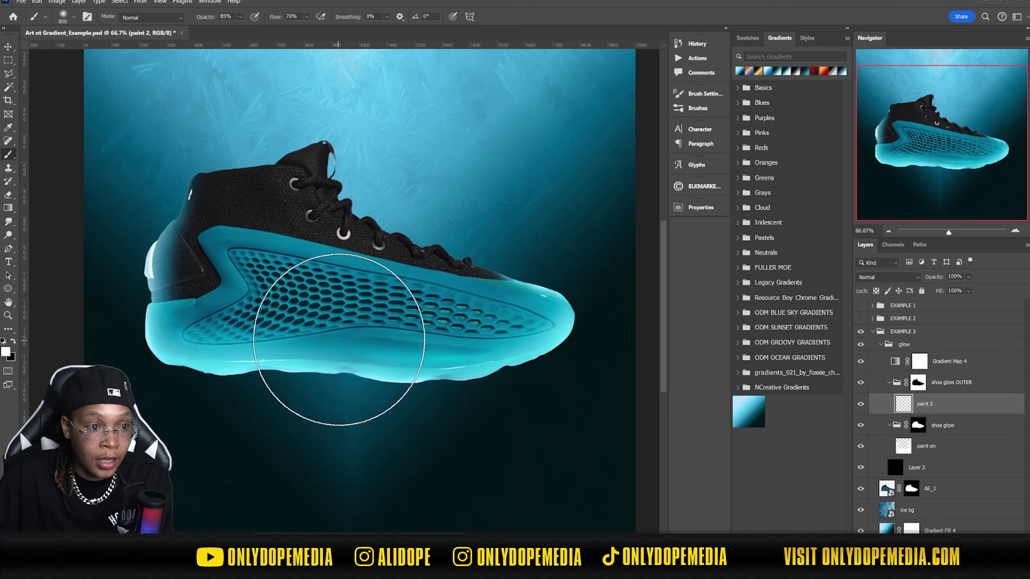
key("ctrl+z")
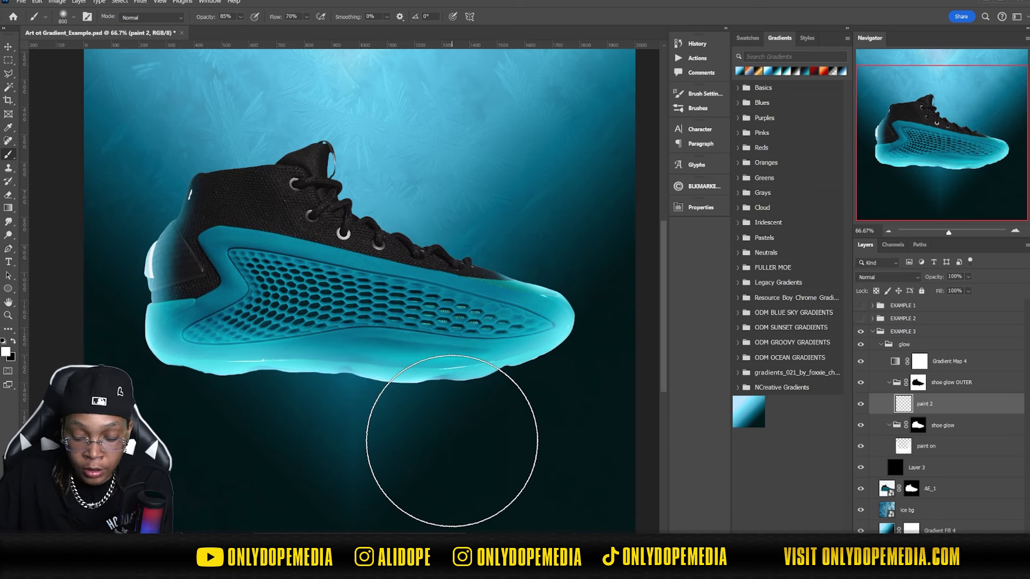
Step: Enlarge the soft round brush to 1300 px and flatten its tip into a horizontal ellipse
key("ctrl+minus")
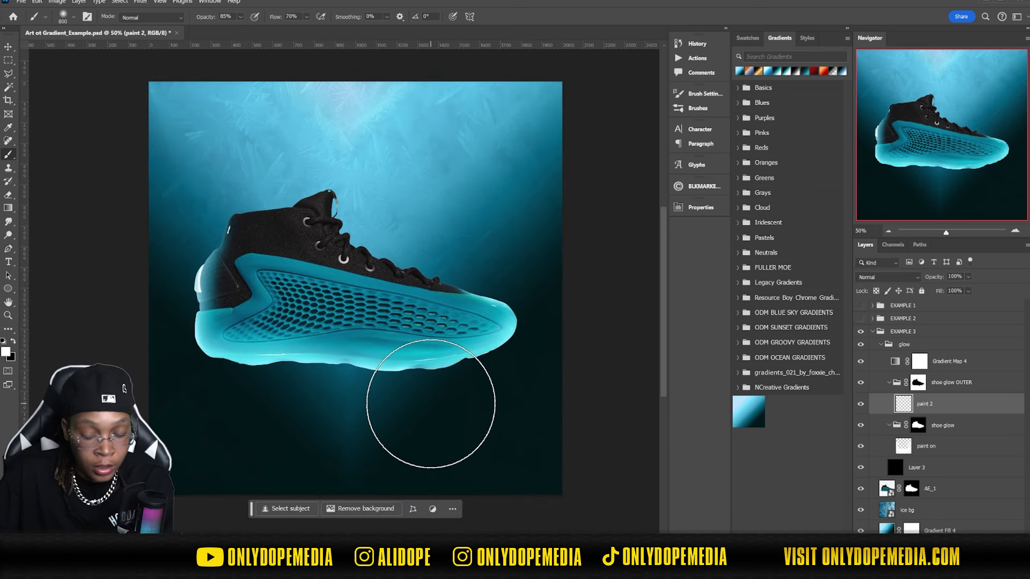
key("bracketright")
key("bracketright")
key("bracketright")
key("bracketright")
key("bracketright")
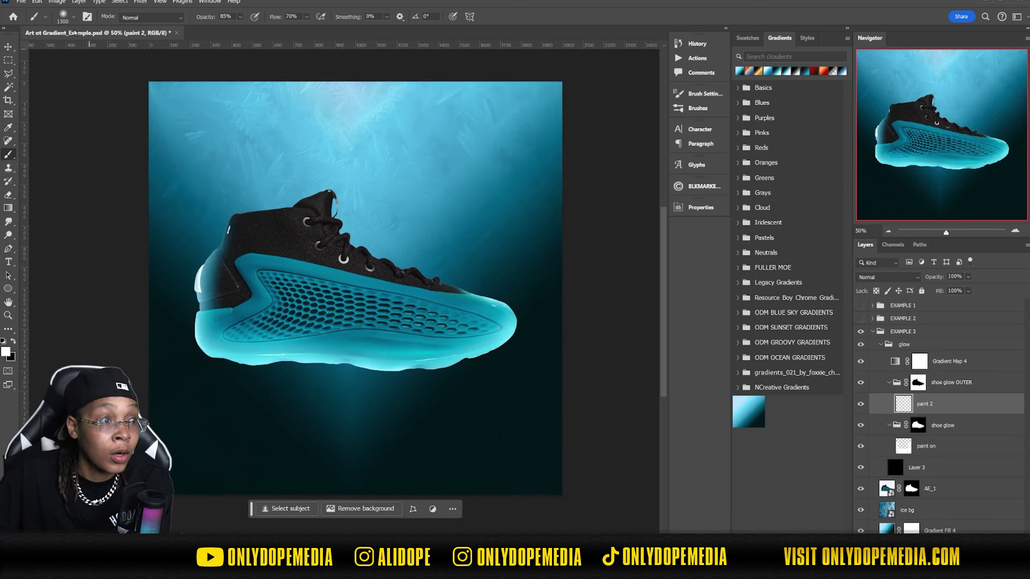
left_click(68, 21)
scroll(140, 219, "down", 1)
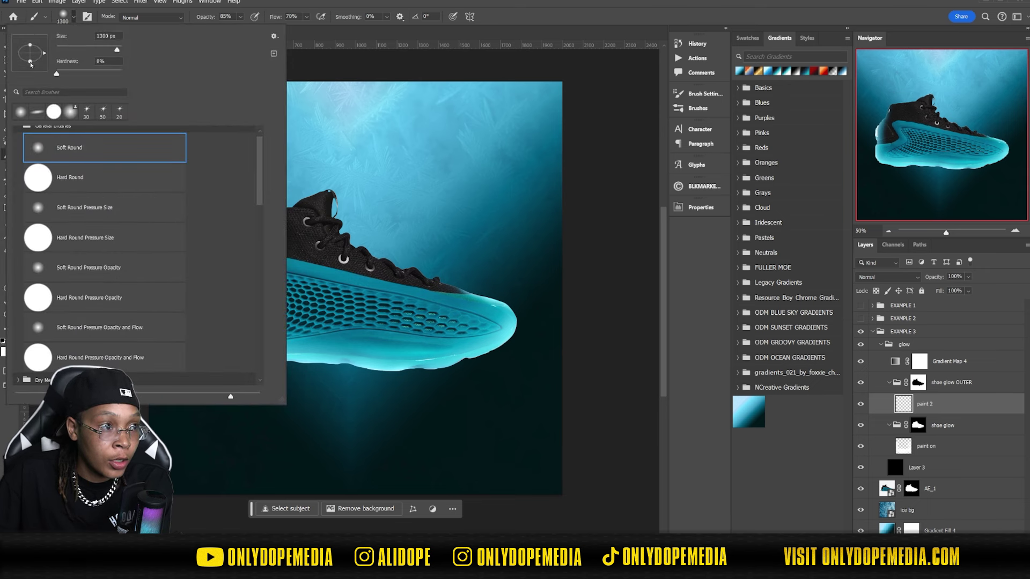
left_click_drag(30, 61, 30, 59)
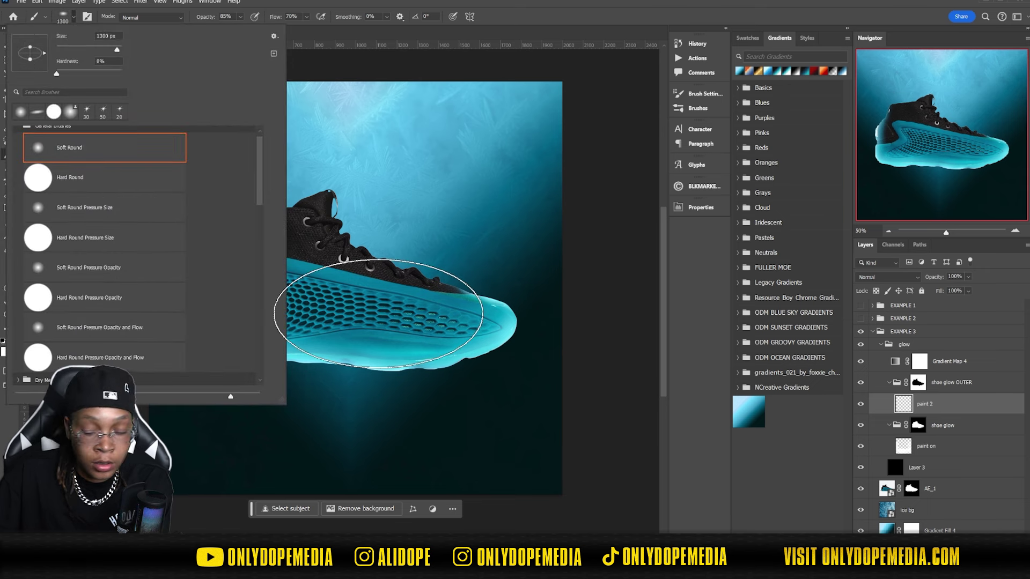
Step: Enlarge the elliptical brush to 1900 px and dab a white glow centred on the shoe's sole on the paint 2 layer
left_click(378, 314)
key("bracketright")
key("bracketright")
key("bracketright")
key("bracketright")
key("bracketright")
key("bracketright")
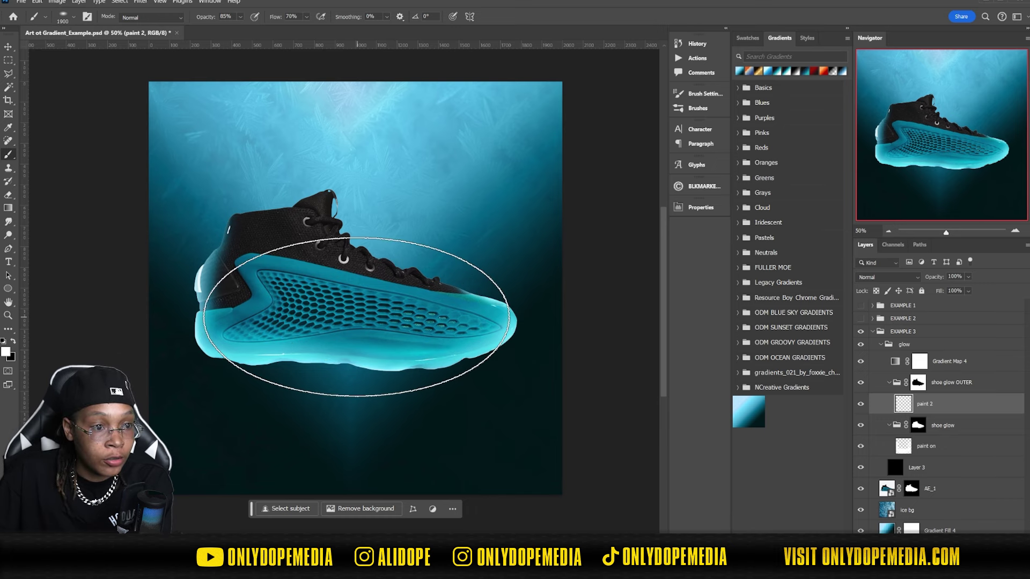
left_click(358, 317)
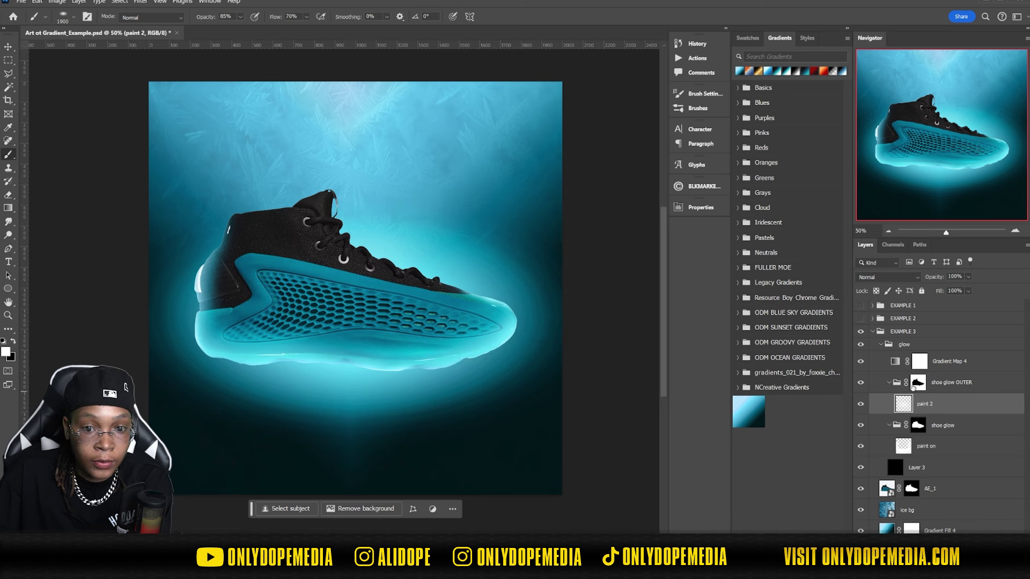
Step: Try the Perceptual, Linear, Classic and Stripes methods on the Gradient Map 4 adjustment
left_click(895, 363)
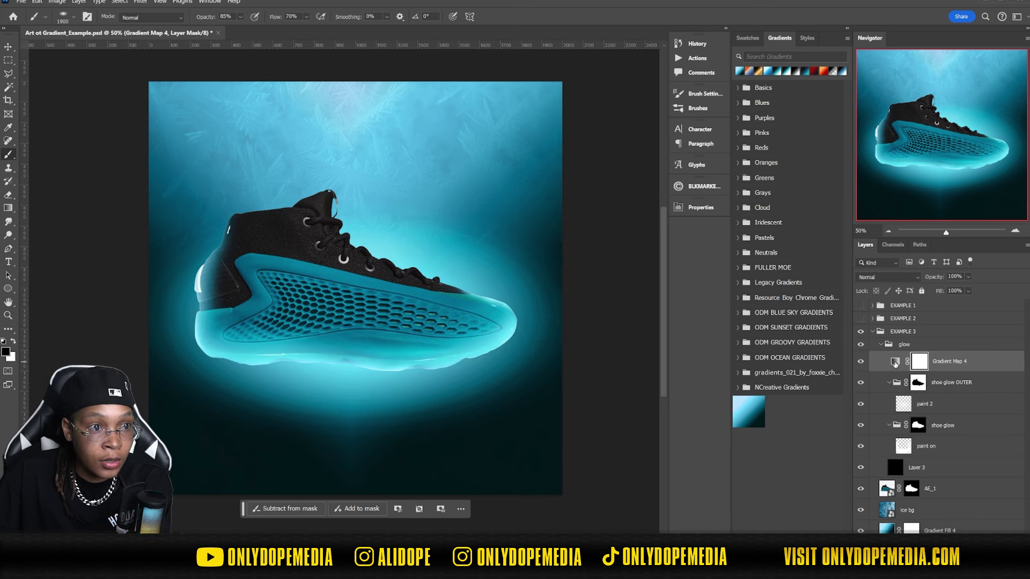
double_click(895, 363)
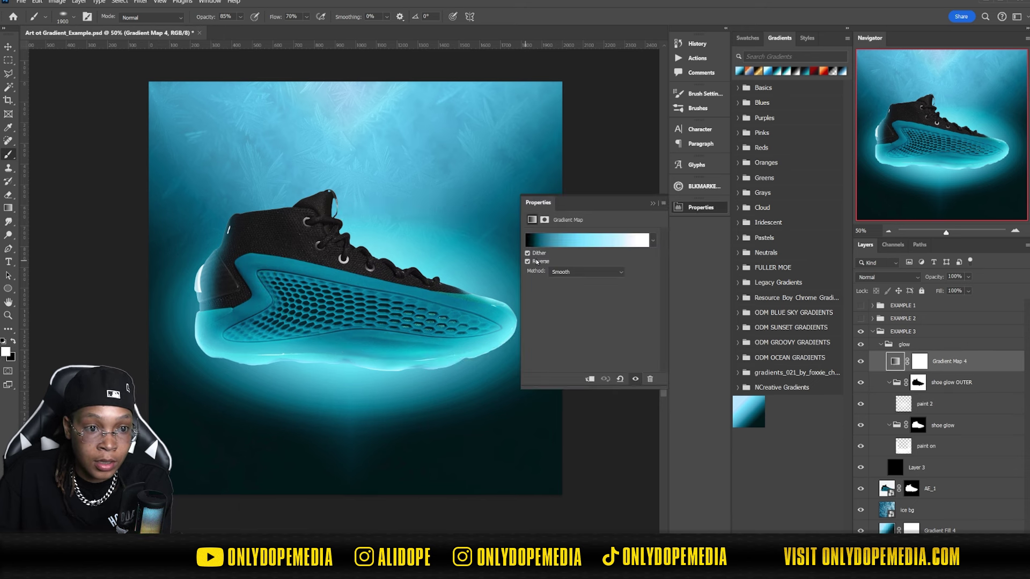
left_click(586, 272)
left_click(563, 273)
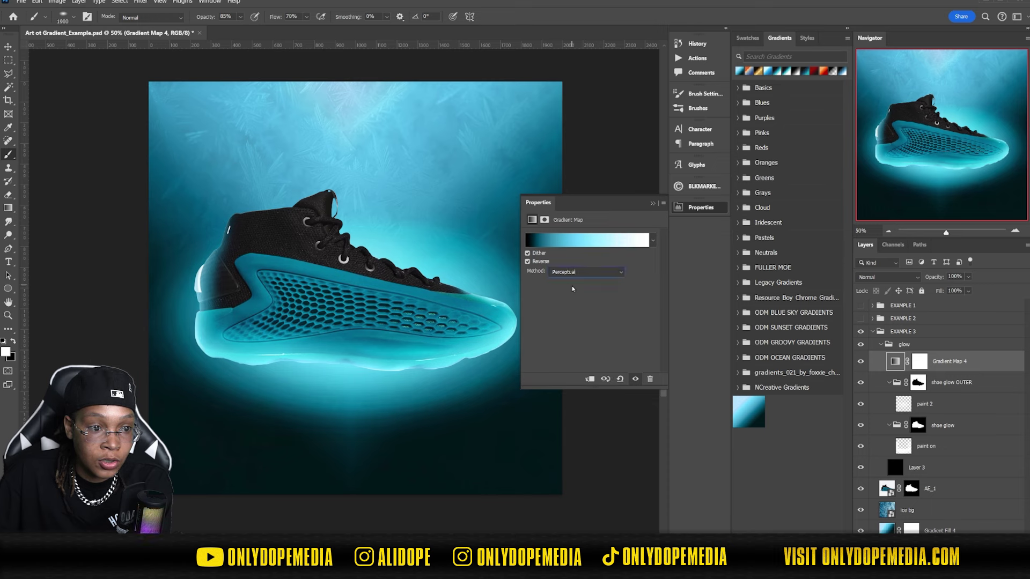
left_click(570, 273)
left_click(558, 281)
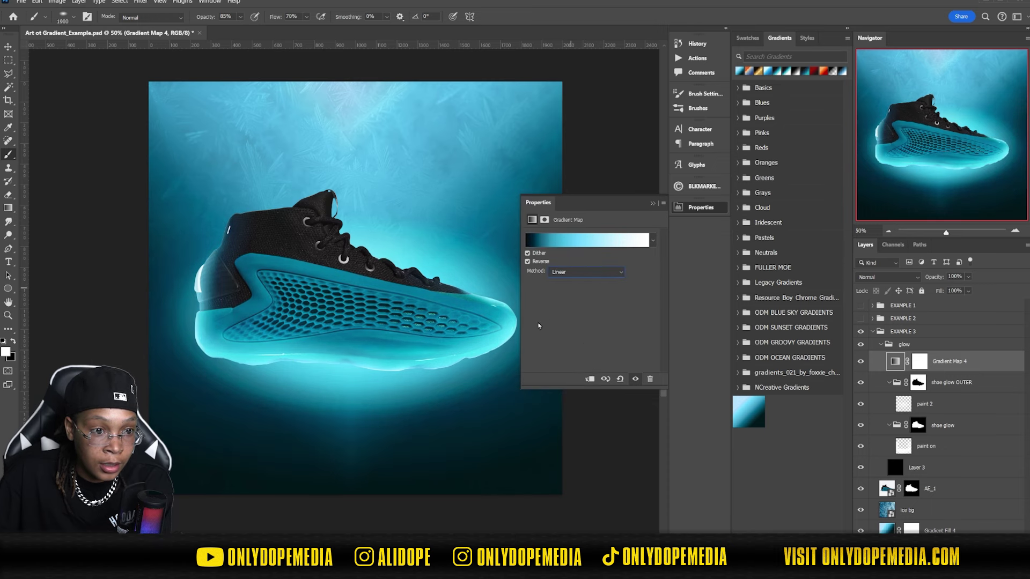
scroll(561, 278, "down", 1)
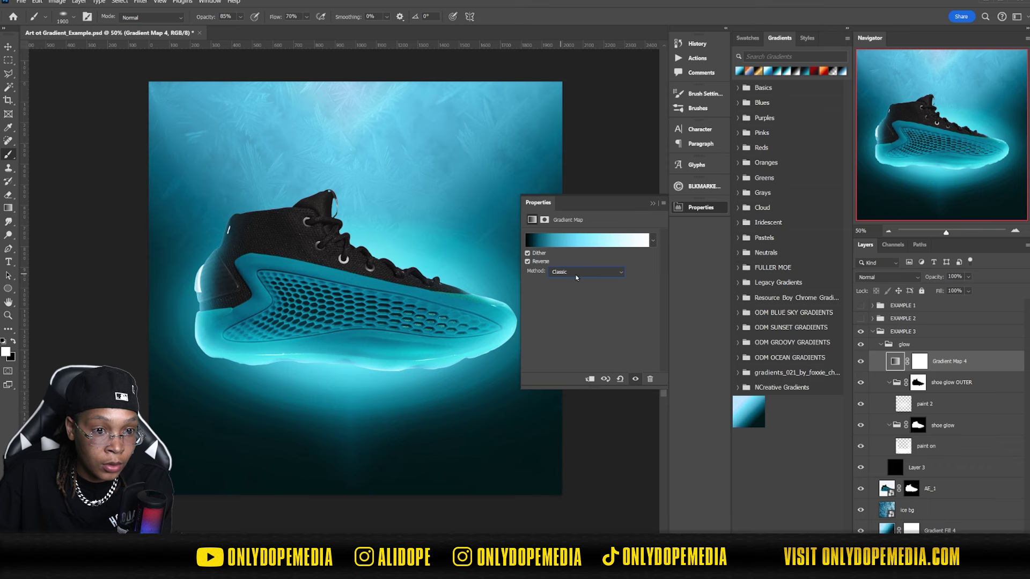
scroll(576, 275, "down", 1)
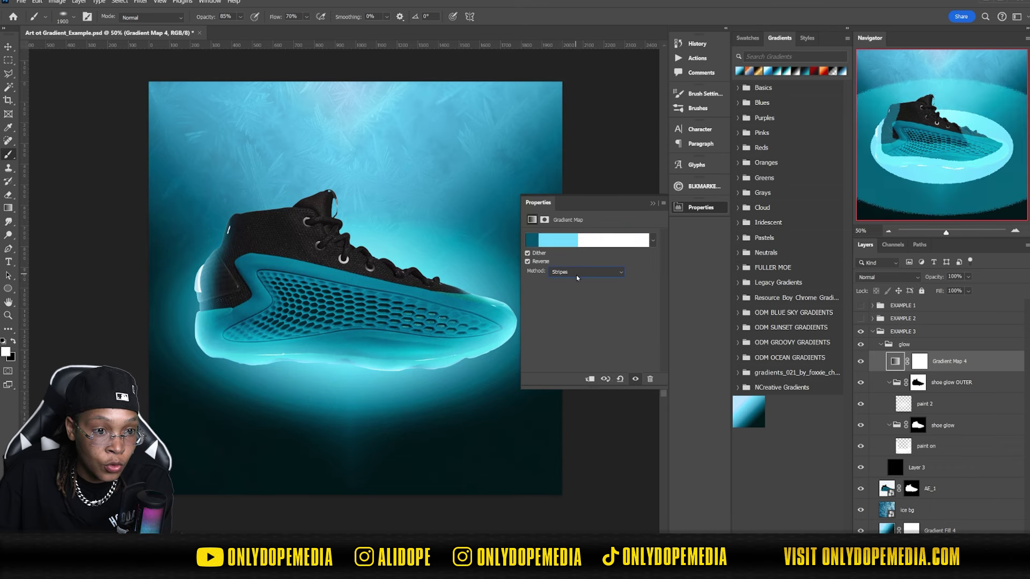
scroll(576, 275, "up", 3)
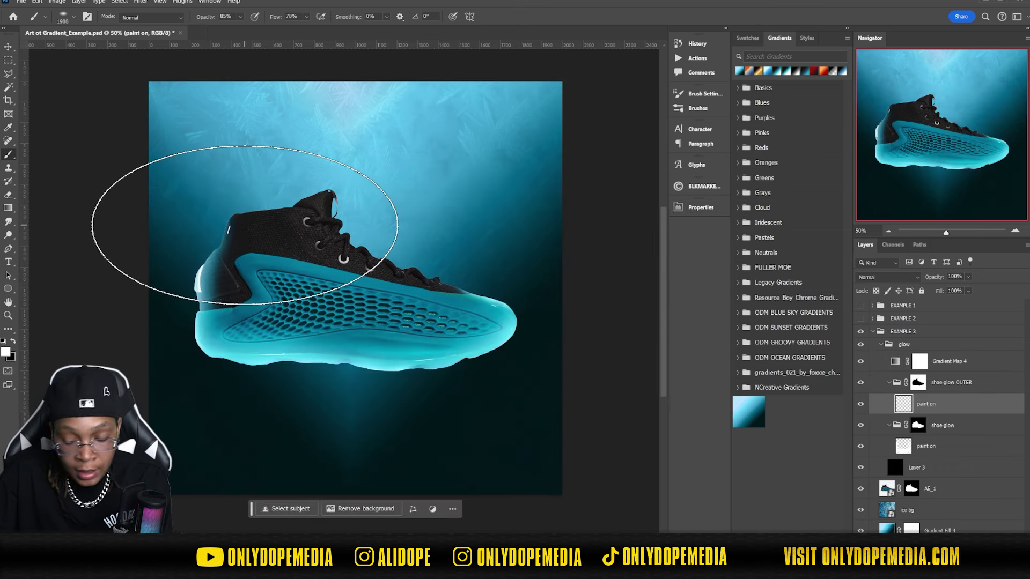
Step: Reduce the brush to 400 px and paint a soft outer glow around the heel on the shoe glow OUTER group's paint on layer
key("bracketleft")
key("bracketleft")
key("bracketleft")
key("bracketleft")
key("bracketleft")
key("bracketleft")
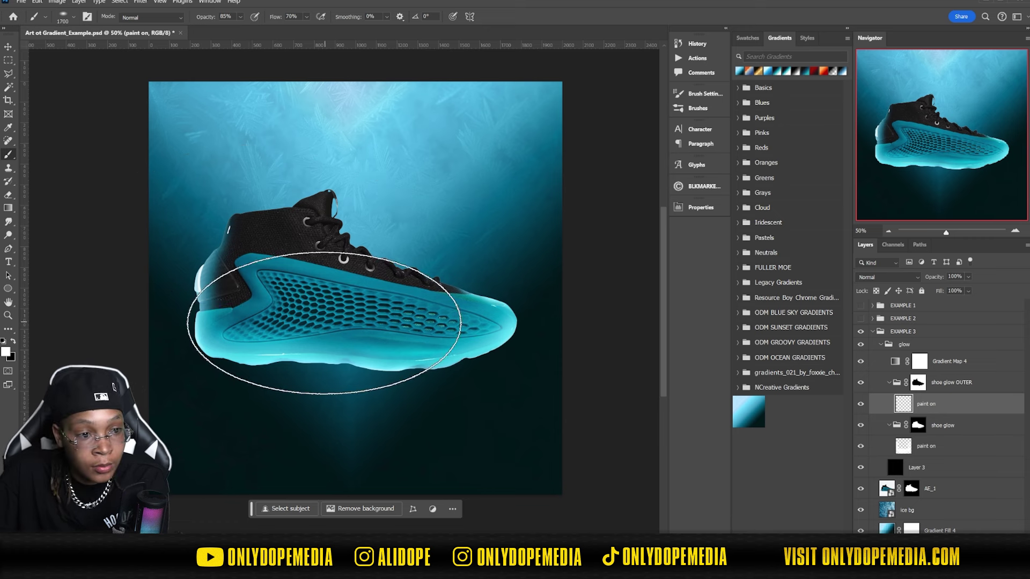
key("bracketleft")
key("bracketleft")
key("bracketleft")
key("bracketleft")
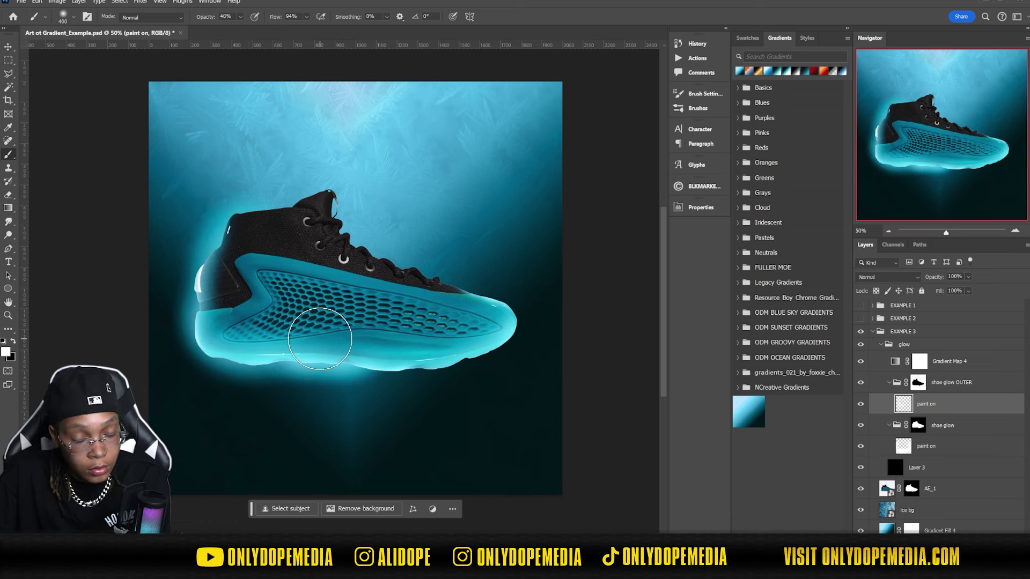
key("bracketleft")
key("bracketleft")
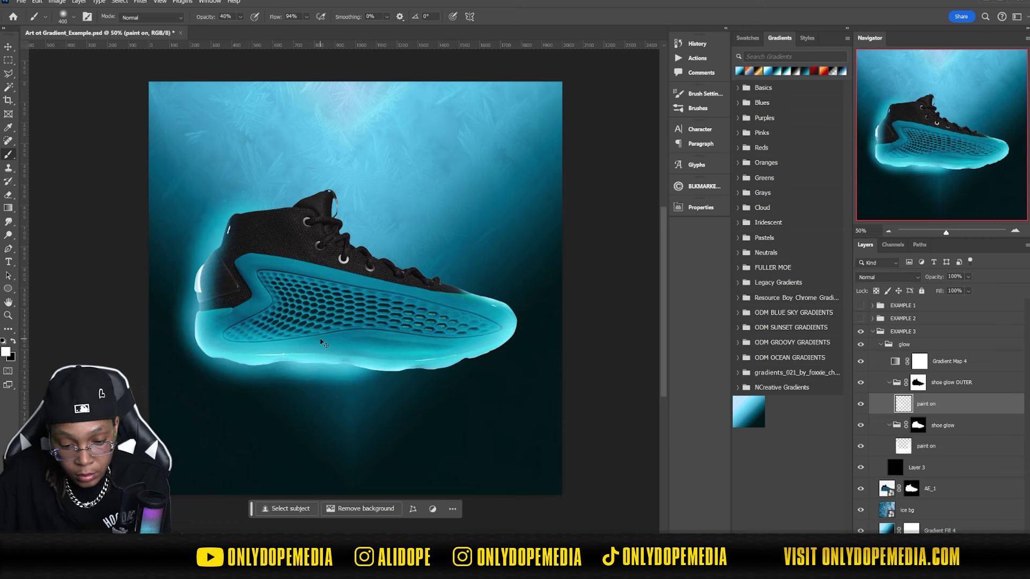
Step: Enlarge the brush to 800 px and dab more outer glow around the middle of the shoe at 40% opacity
key("bracketright")
key("bracketright")
key("bracketright")
key("bracketright")
key("bracketright")
key("bracketright")
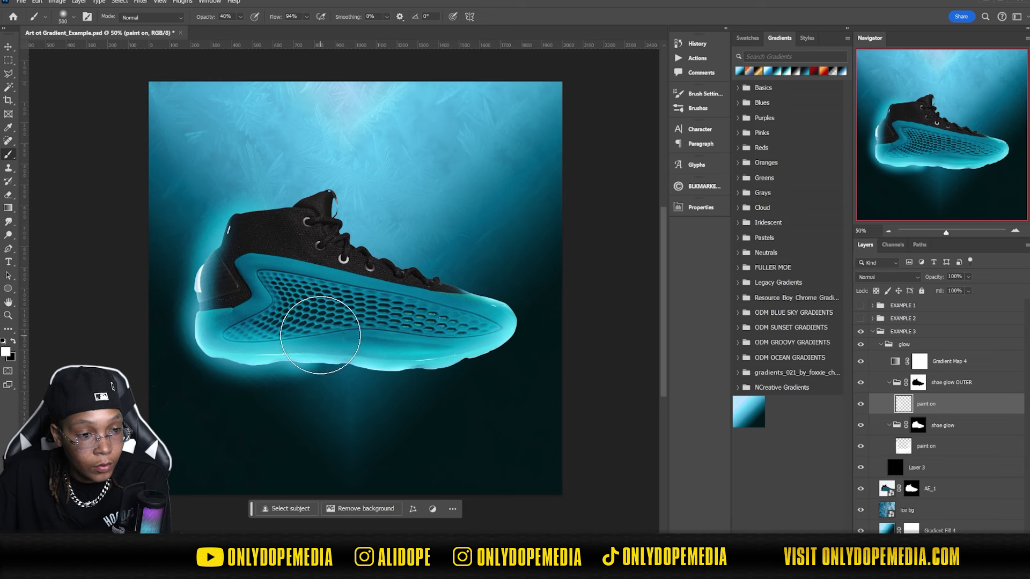
left_click(312, 299)
left_click(321, 305)
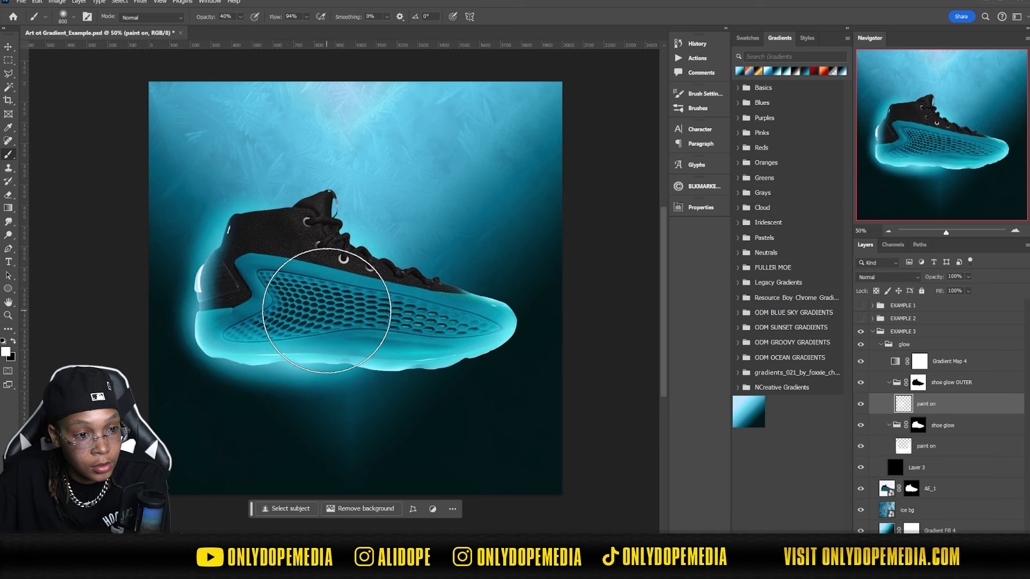
left_click(338, 317)
Step: Extend the outer glow along the forefoot to the toe, reducing the brush to 400 px
key("bracketleft")
key("bracketleft")
left_click_drag(368, 314, 386, 317)
key("[")
left_click(404, 321)
left_click(431, 324)
left_click(445, 325)
left_click_drag(446, 326, 472, 327)
key("bracketleft")
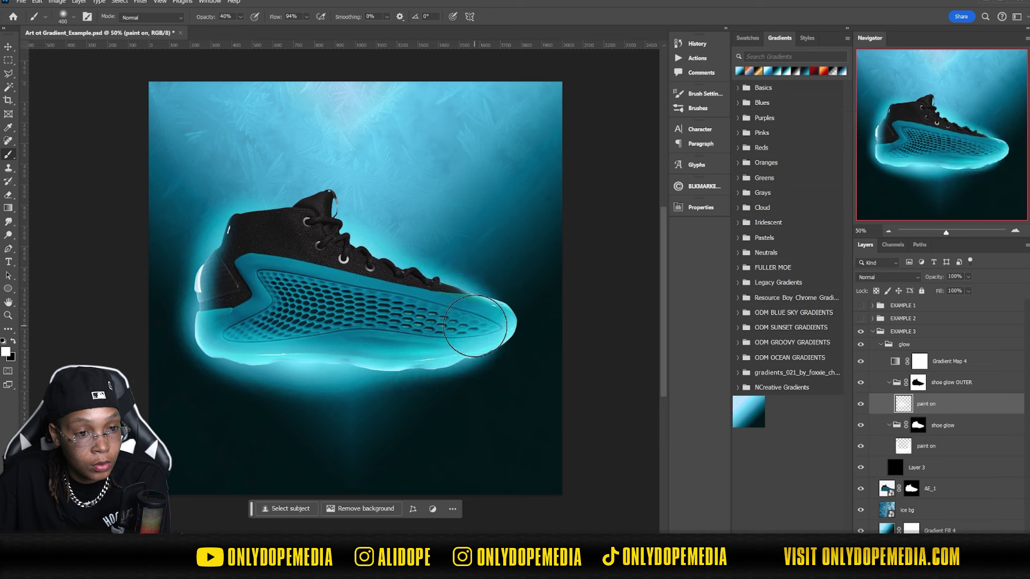
left_click(475, 325)
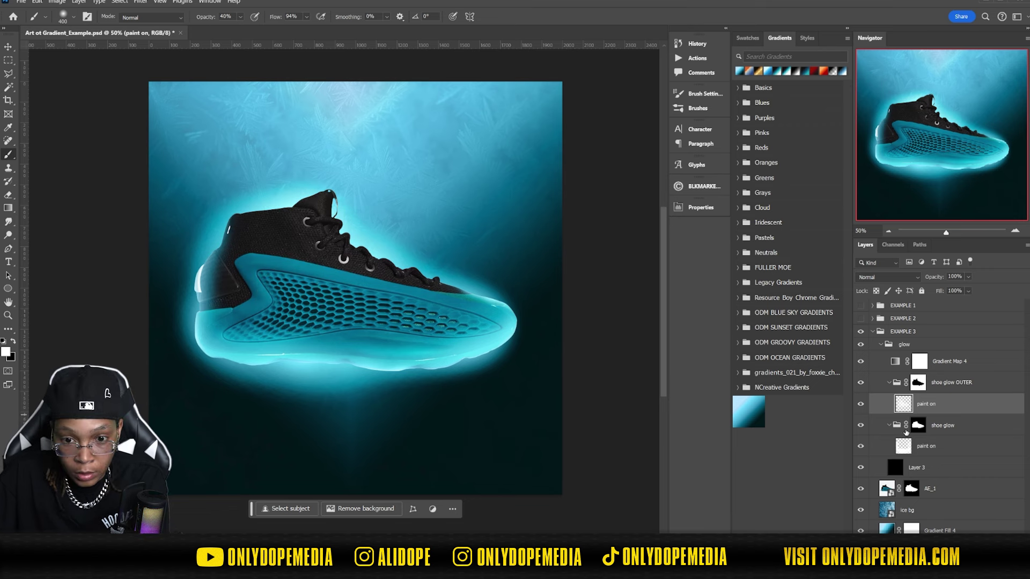
Step: Paint a bright rim along the heel and collar on the shoe glow group's paint on layer with an 80 px brush at 100% opacity
left_click(931, 450)
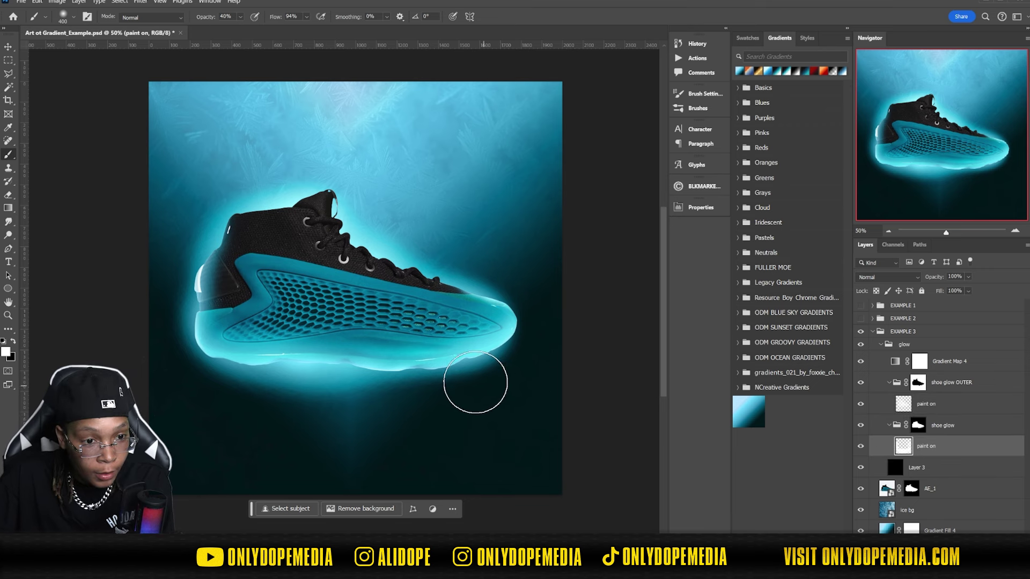
key("bracketleft")
key("bracketleft")
key("bracketleft")
key("bracketleft")
key("bracketleft")
key("bracketleft")
key("bracketleft")
key("bracketleft")
key("bracketleft")
key("bracketleft")
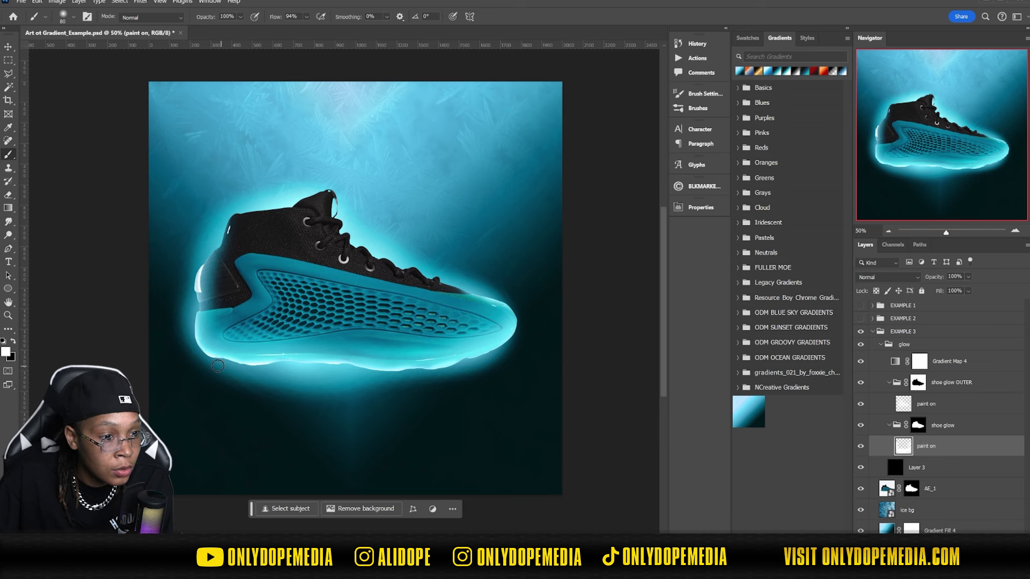
left_click_drag(200, 268, 235, 214)
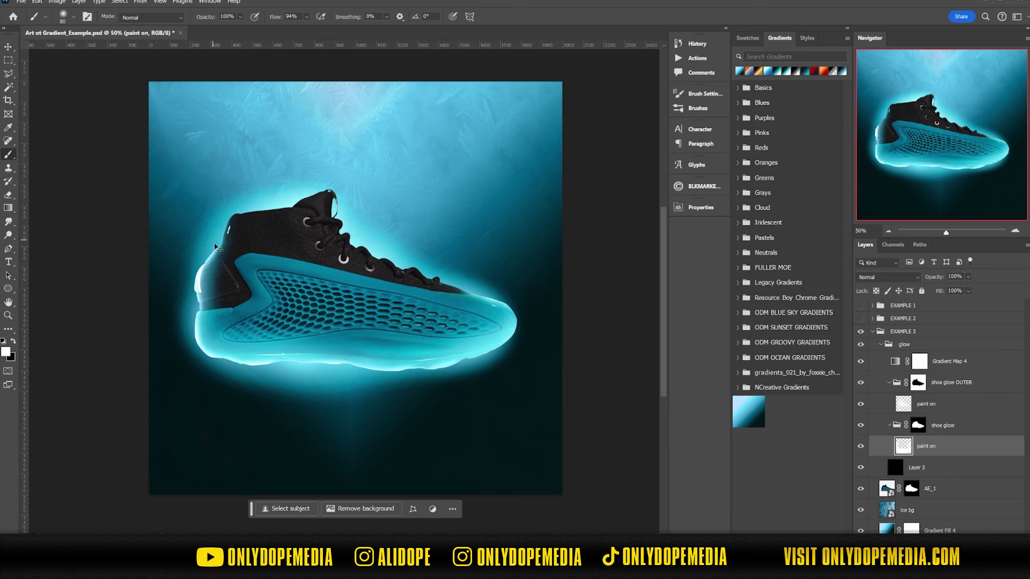
key("ctrl+z")
key("ctrl+z")
key("ctrl+z")
mouse_move(218, 248)
left_mouse_down()
mouse_move(222, 231)
mouse_move(277, 188)
left_mouse_up()
Step: Add softer inner glow along the shoe's upper edge near the laces with a larger brush, and finish with the Move tool
key("bracketright")
key("bracketright")
key("bracketright")
key("bracketright")
key("bracketright")
key("bracketright")
key("bracketright")
key("bracketright")
key("bracketright")
key("bracketright")
key("bracketright")
key("bracketright")
key("bracketright")
key("bracketright")
key("bracketright")
key("v")
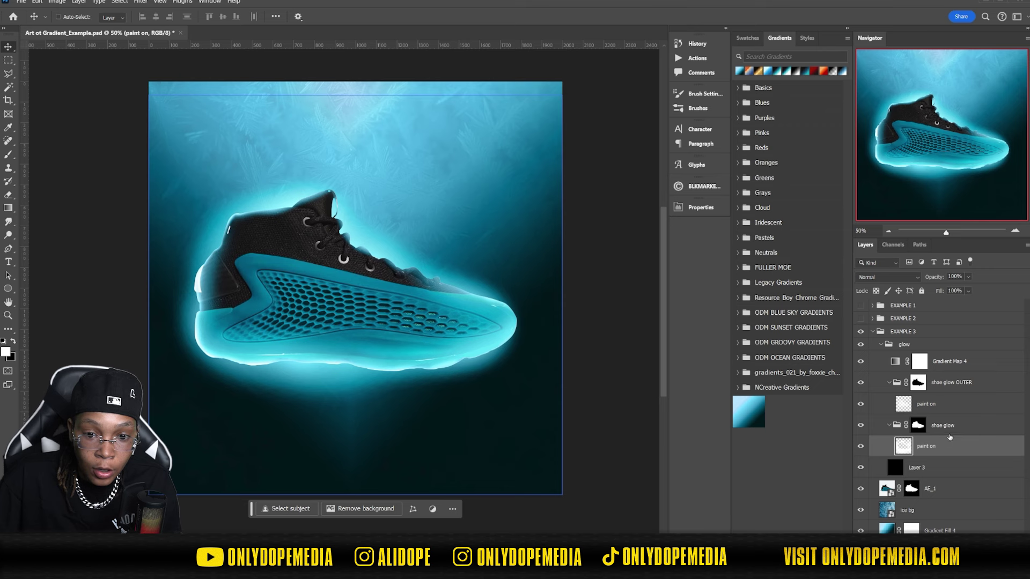
left_click(941, 380)
left_click(532, 337, "ctrl")
left_click(912, 425)
left_click(907, 404)
left_click(894, 368)
double_click(895, 368)
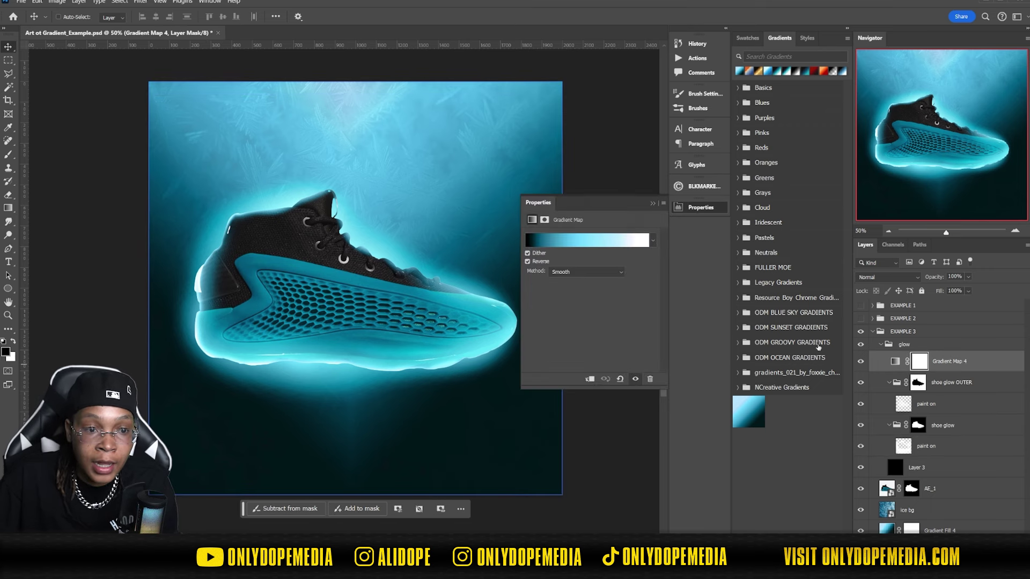
left_click(602, 246)
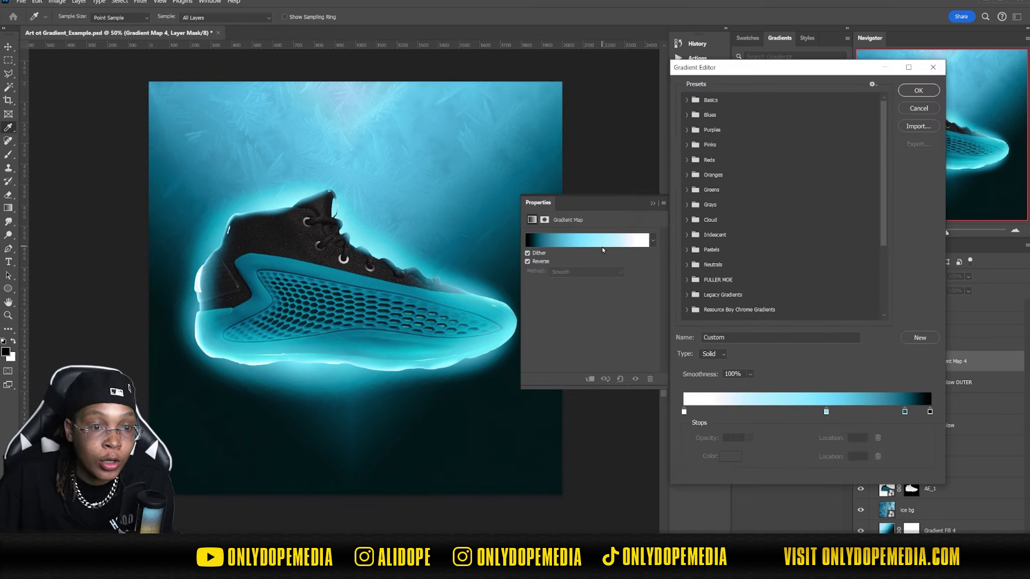
left_click(912, 109)
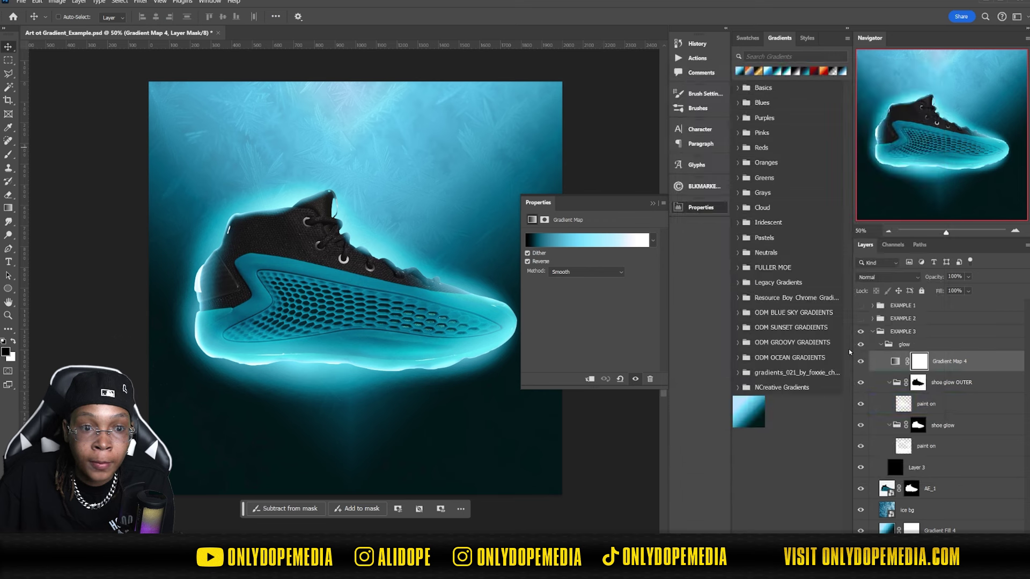
Step: Recolor the Gradient Map 4 gradient's light blue stop at location 58 to bright lime green a8ff00
left_click(895, 365)
left_click(577, 244)
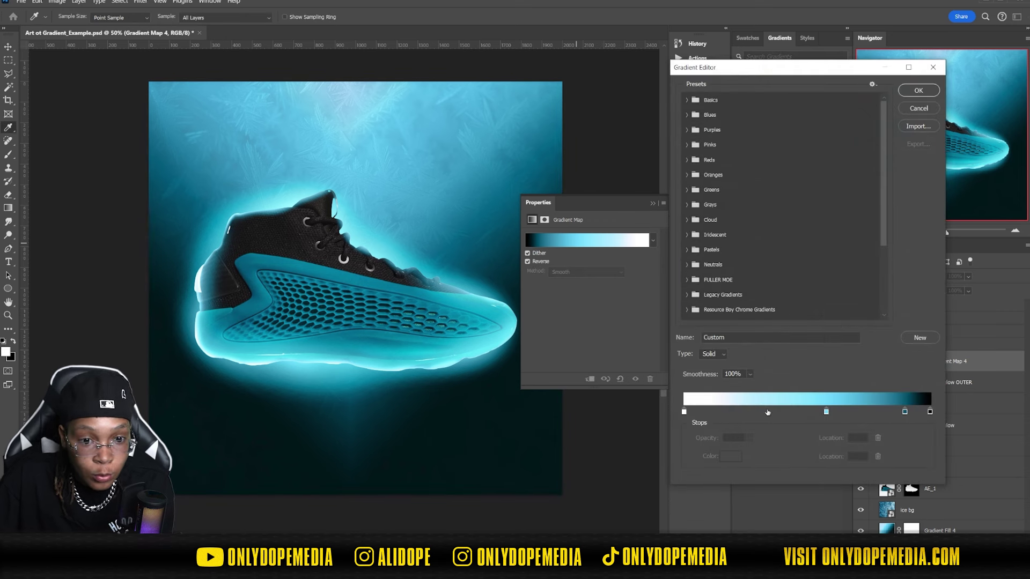
left_click(826, 412)
left_click(731, 456)
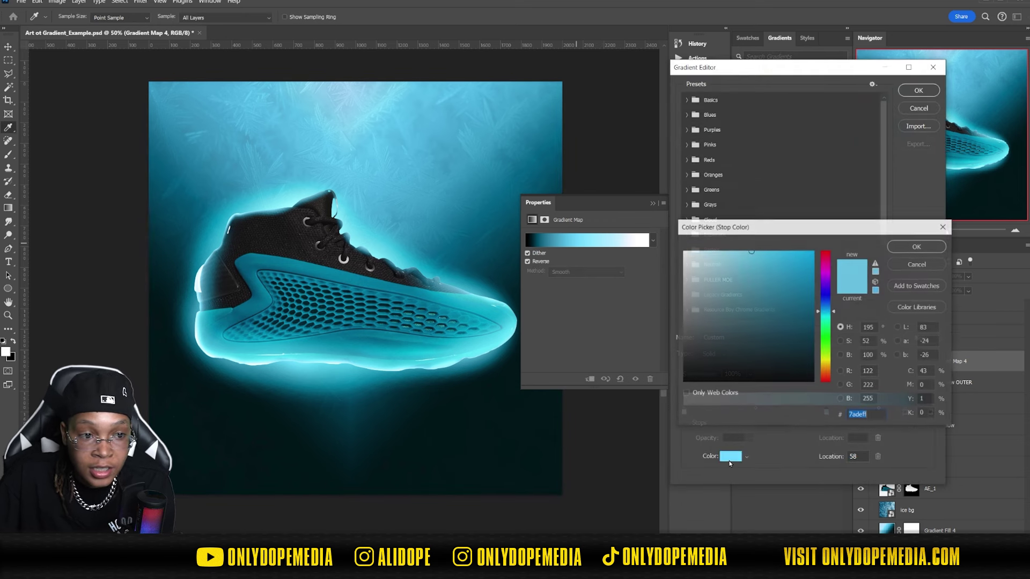
key("BackSpace")
left_click_drag(827, 261, 827, 251)
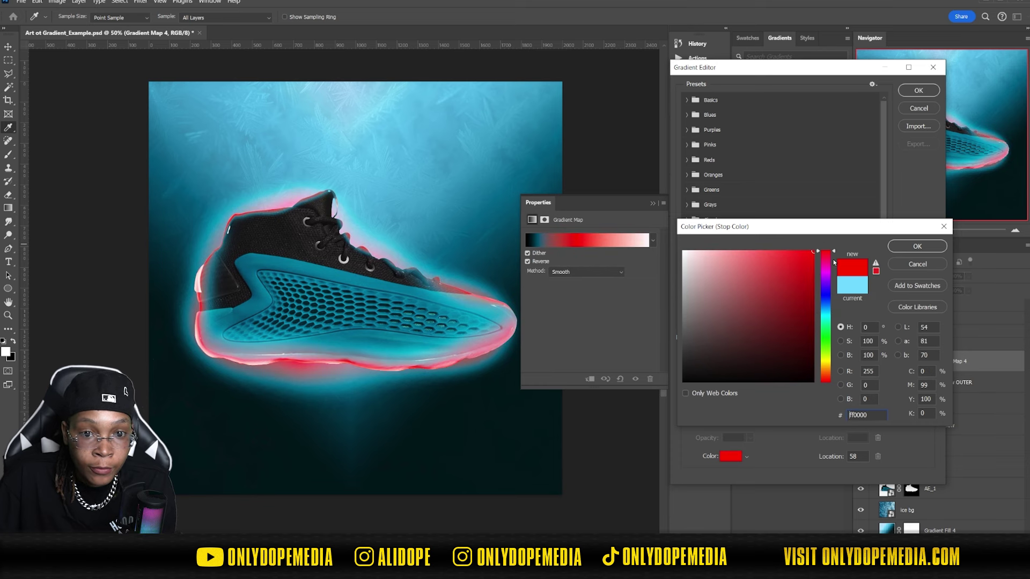
left_click_drag(826, 252, 833, 355)
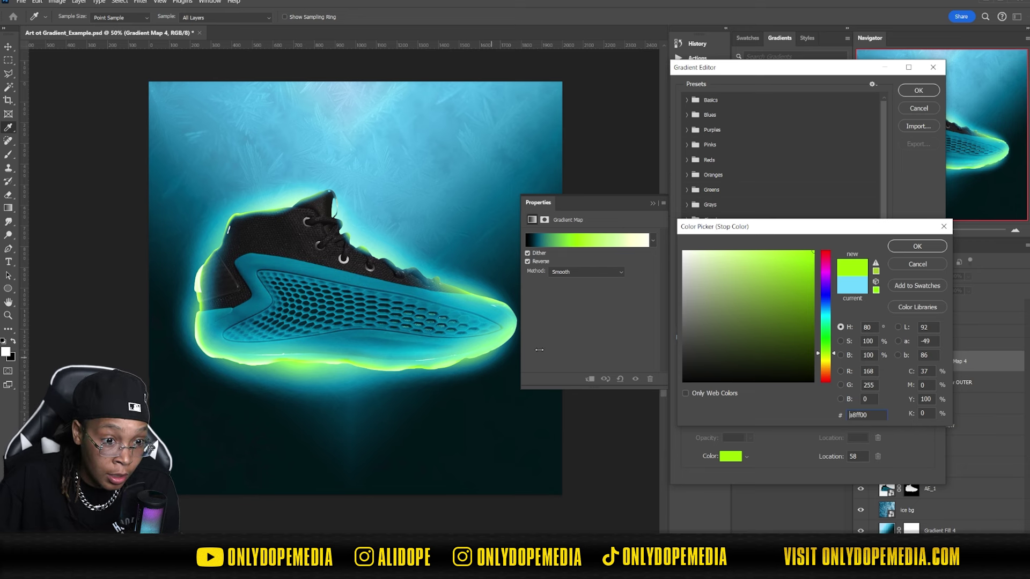
left_click(897, 250)
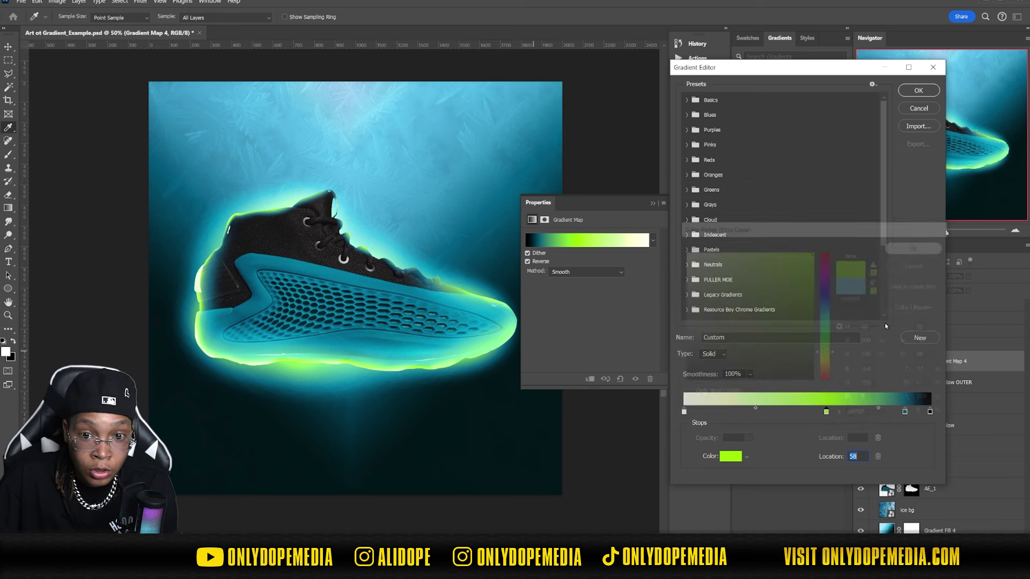
Step: Try dark green, bright green and turquoise on the Gradient Map 4 stop at location 90, and discard the changes
left_click(905, 412)
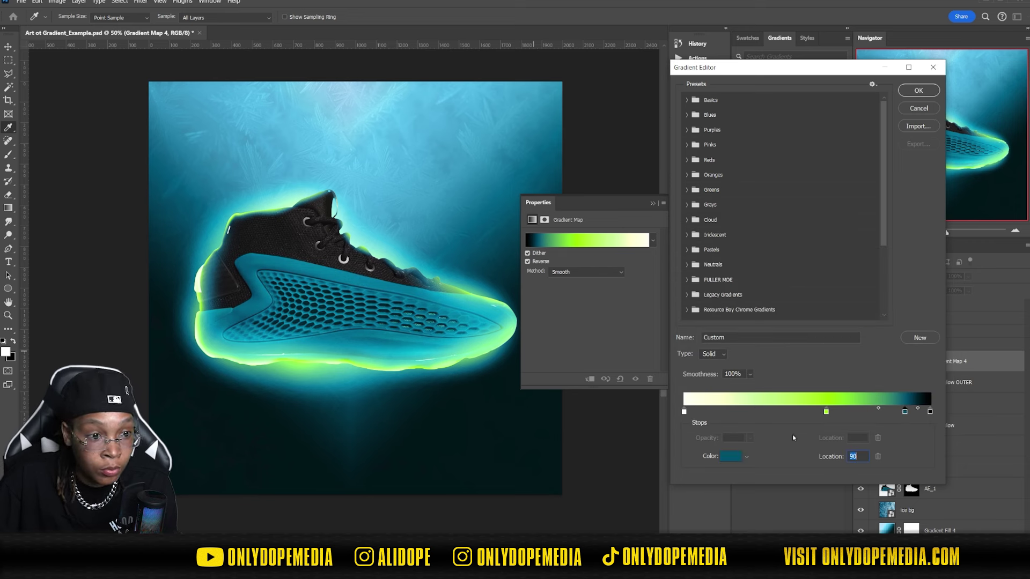
left_click(722, 456)
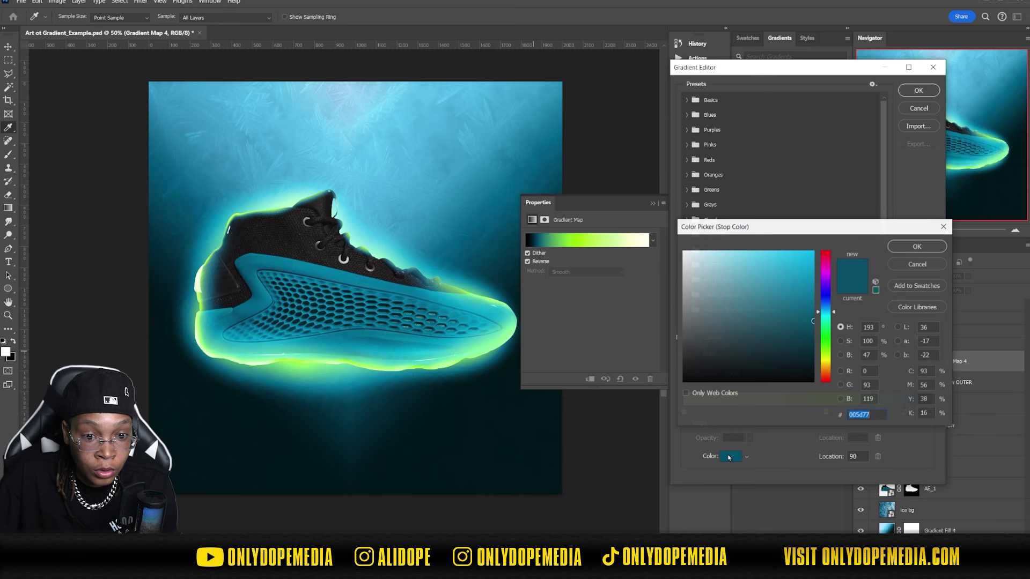
left_click(836, 332)
mouse_move(813, 322)
left_mouse_down()
mouse_move(813, 356)
mouse_move(762, 300)
mouse_move(692, 267)
mouse_move(722, 313)
mouse_move(707, 361)
left_mouse_up()
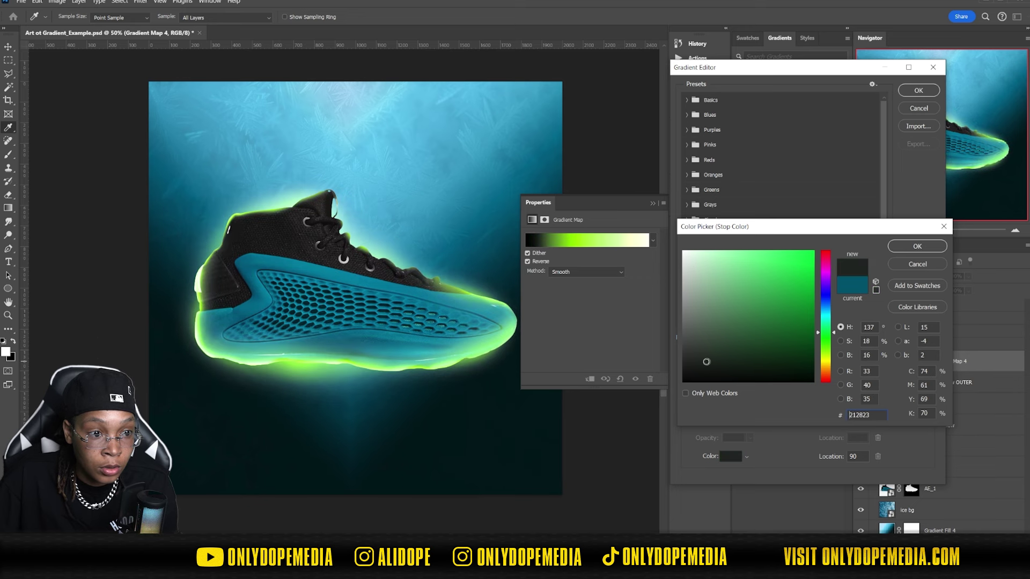
left_click(767, 272)
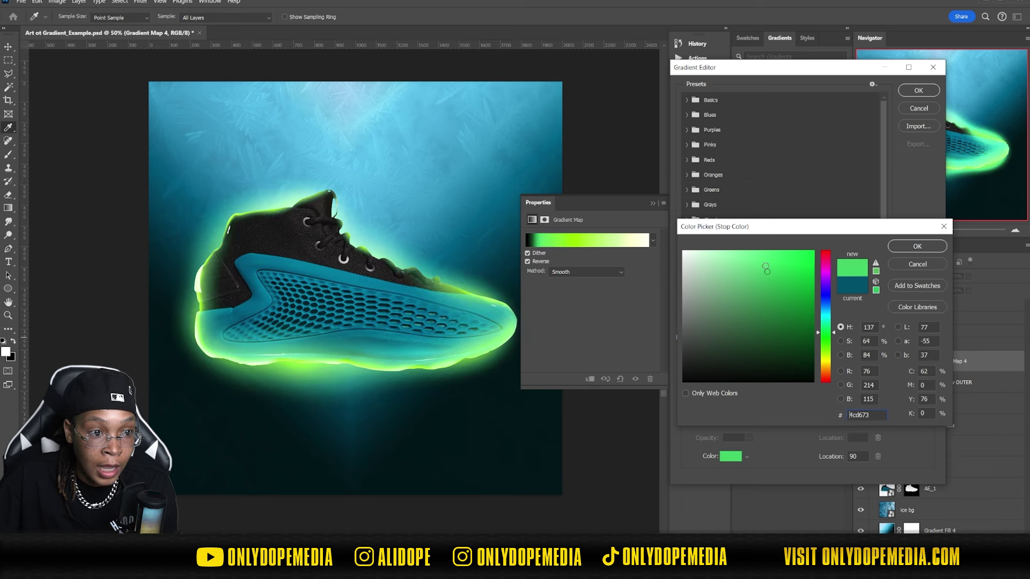
mouse_move(779, 271)
left_mouse_down()
mouse_move(794, 280)
mouse_move(808, 269)
left_mouse_up()
left_click_drag(826, 332, 826, 319)
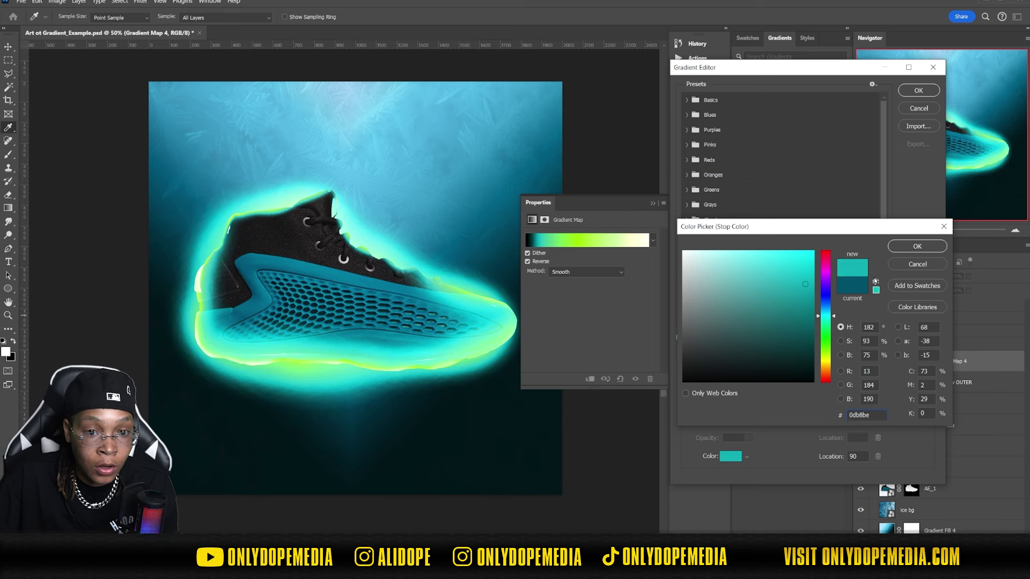
left_click(910, 264)
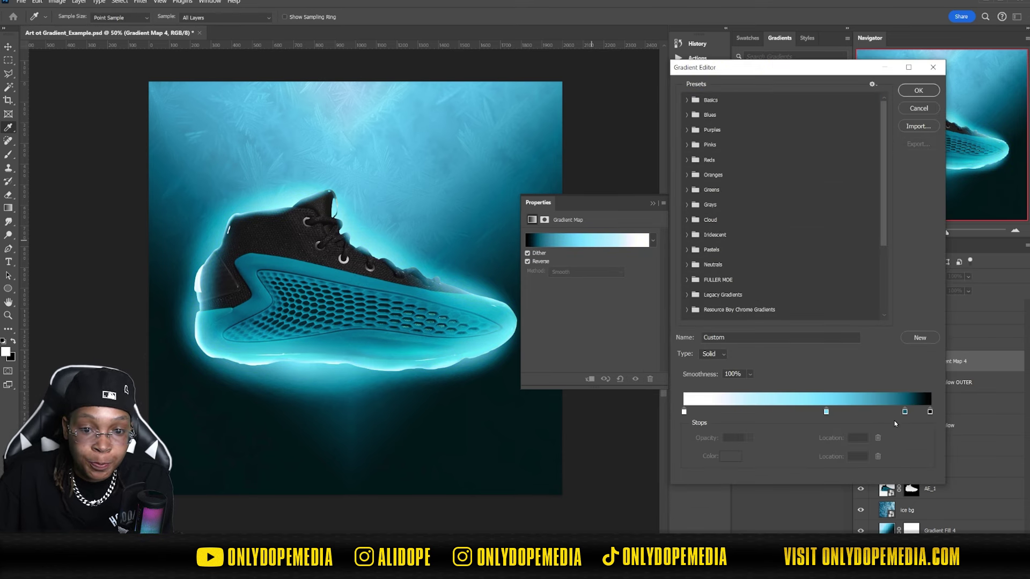
Step: Darken the Gradient Map 4 gradient's teal stop at location 90 to near-black 041014
left_click(905, 412)
left_click(725, 459)
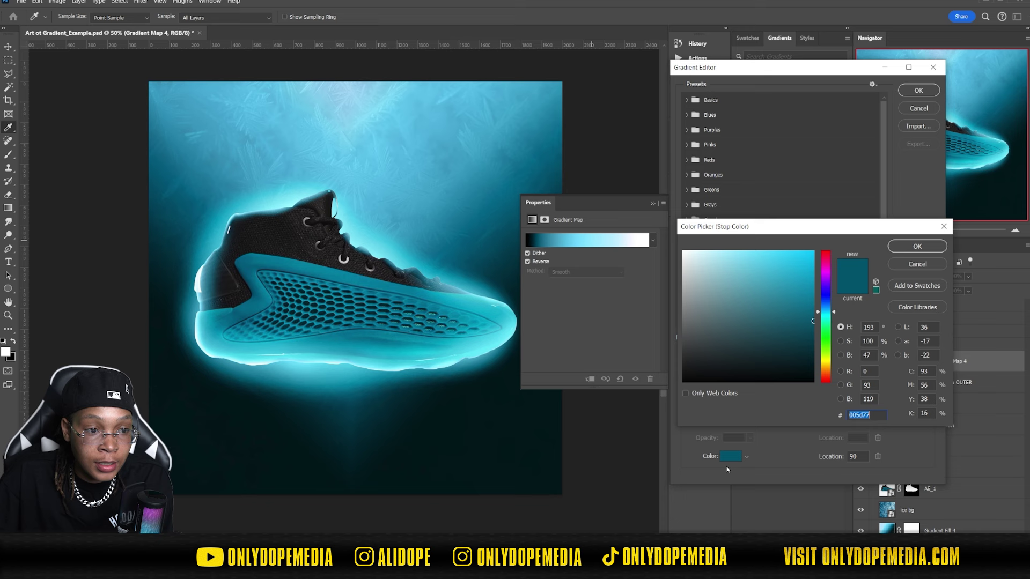
left_click_drag(791, 325, 789, 371)
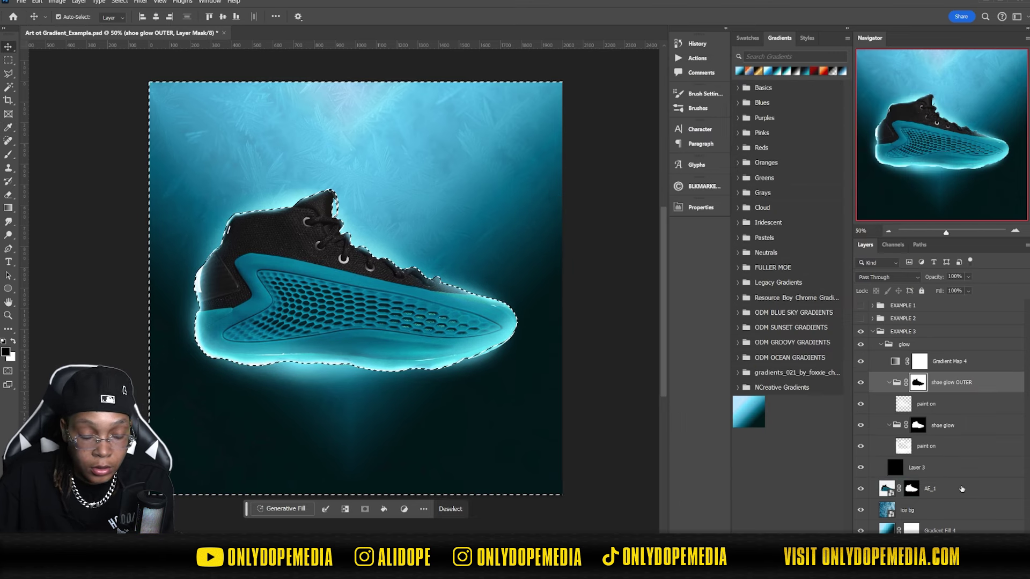
Step: Try moving the shoe glow OUTER group and the AE_1 shoe layer separately, undoing each move
left_click(960, 489)
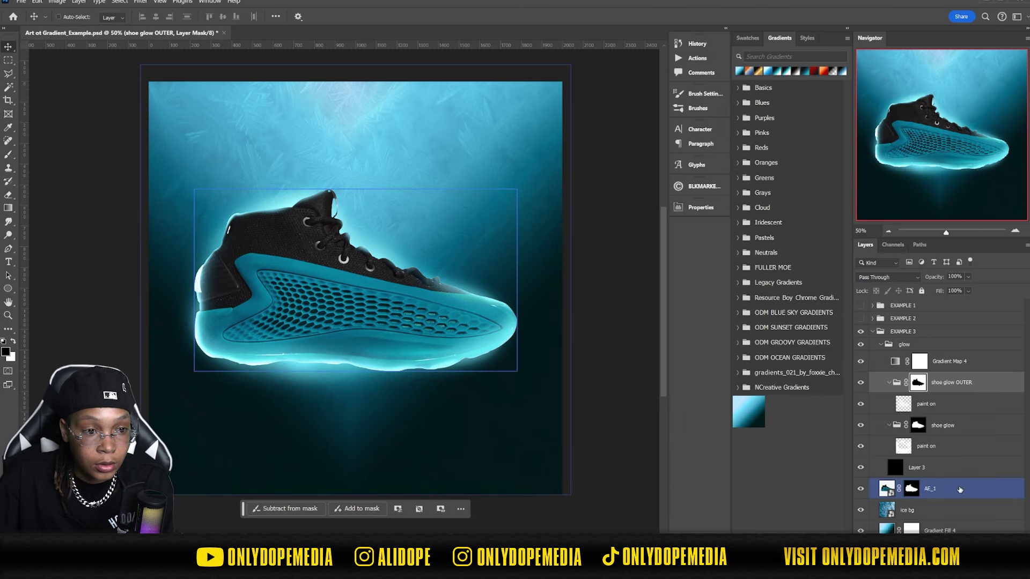
left_click_drag(473, 359, 496, 358)
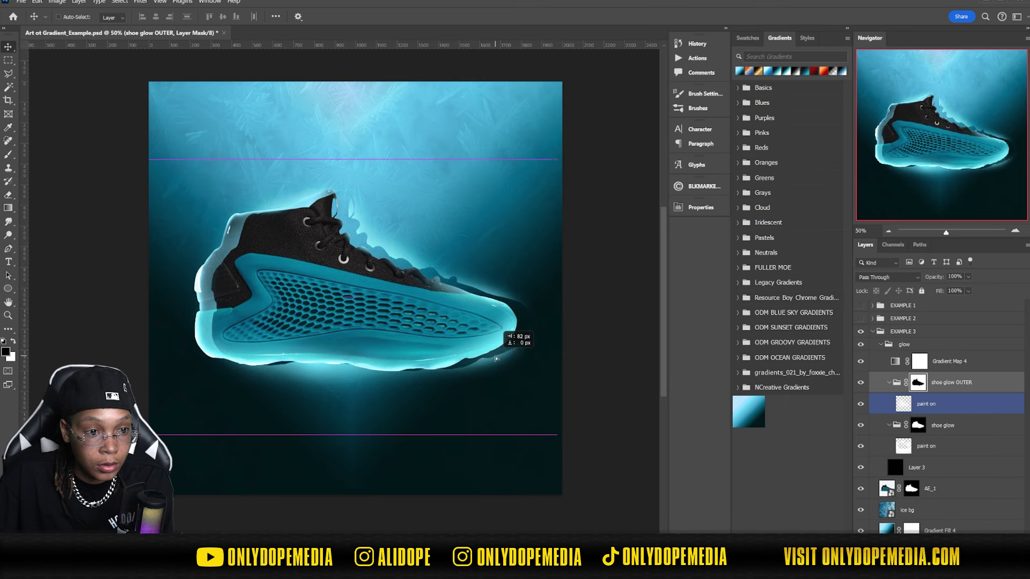
key("ctrl+z")
left_click(887, 492)
left_click_drag(440, 351, 437, 426)
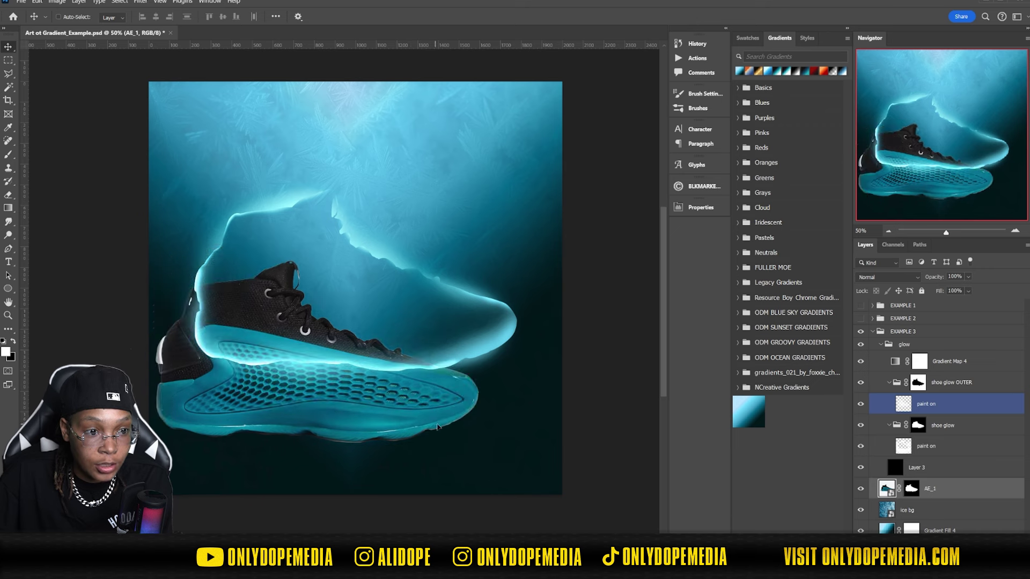
key("ctrl+z")
key("ctrl+z")
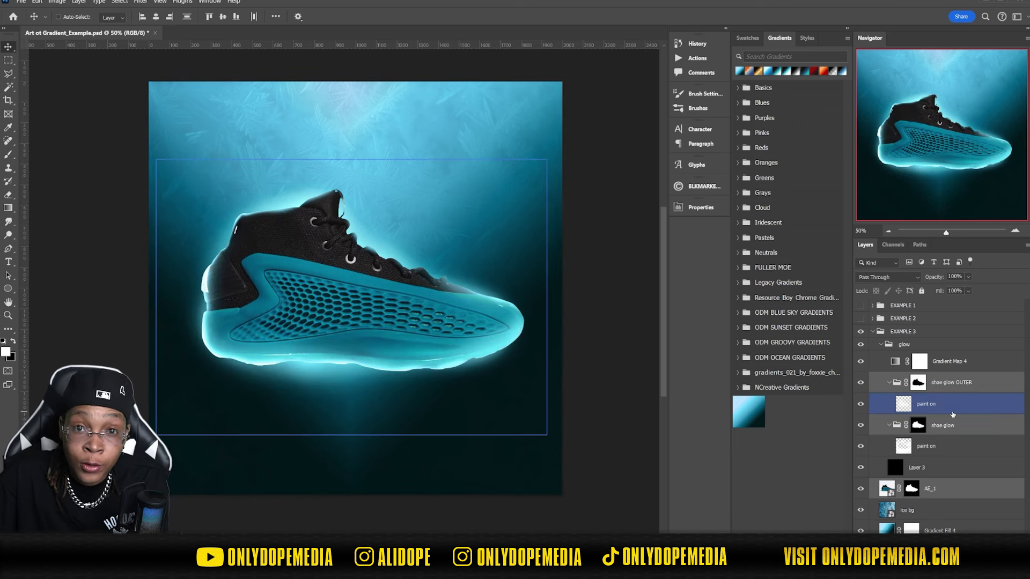
Step: Move the AE_1 shoe layer together with the shoe glow OUTER and shoe glow groups
mouse_move(398, 344)
left_mouse_down()
mouse_move(371, 402)
mouse_move(427, 395)
mouse_move(424, 344)
mouse_move(404, 353)
left_mouse_up()
left_click(944, 467)
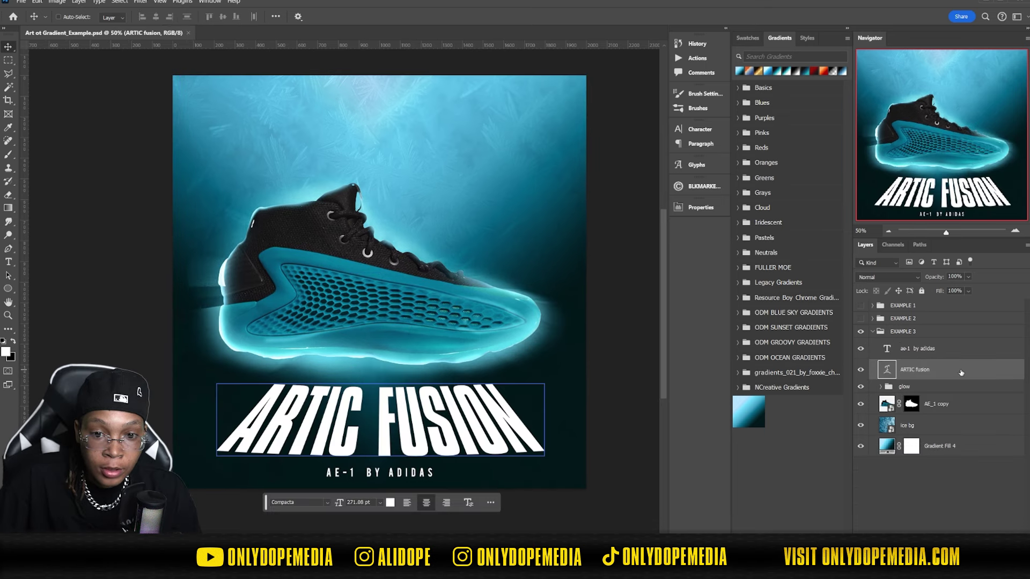
Step: Add a Color Overlay effect in grey 828182 to the ARTIC fusion title layer
double_click(961, 372)
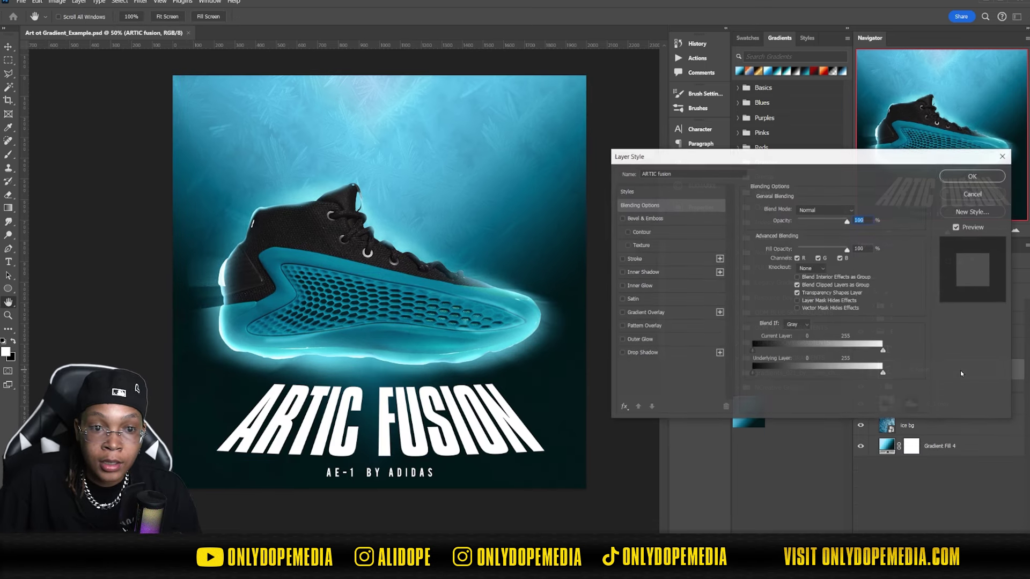
left_click_drag(812, 163, 793, 141)
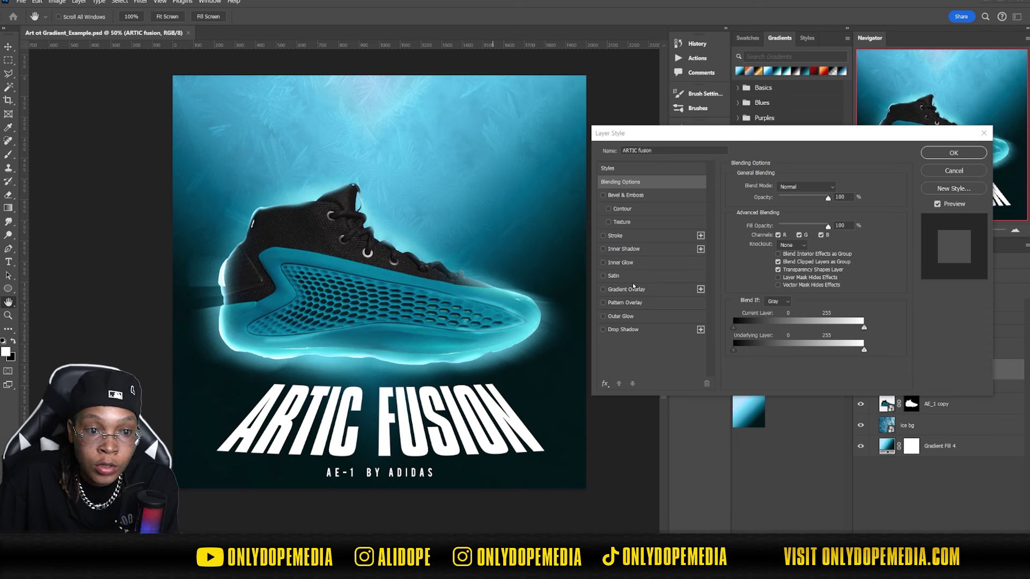
left_click(605, 384)
left_click(607, 385)
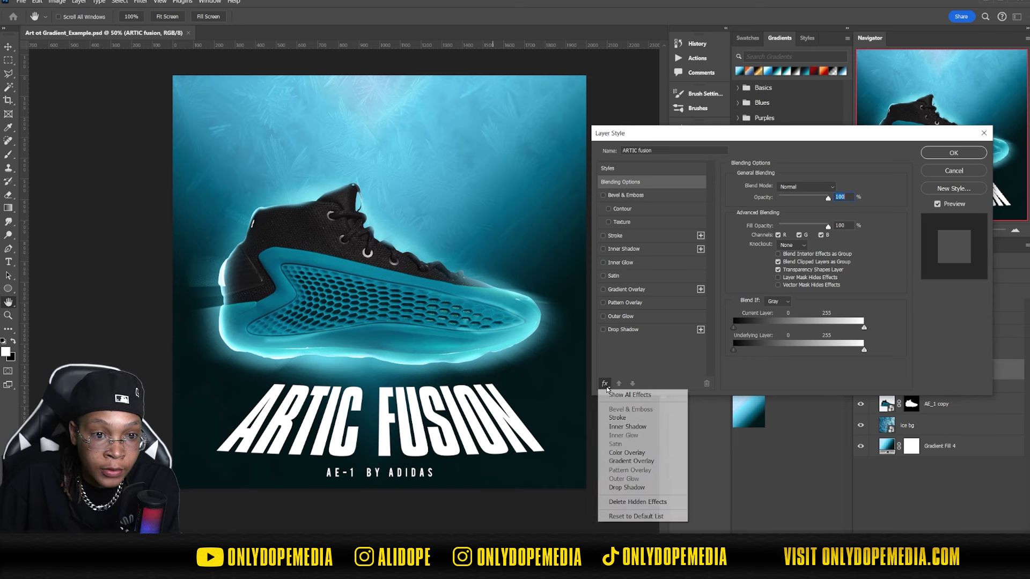
left_click(649, 454)
left_click(839, 188)
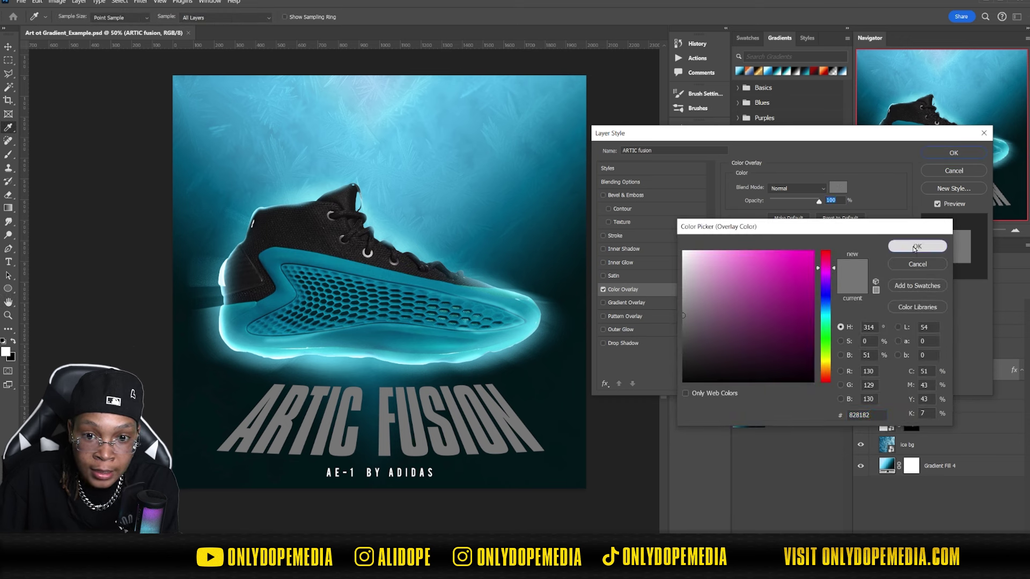
left_click(892, 247)
Step: Add Bevel & Emboss to the title as an Inner Bevel with depth 562%, size 13 px and soften 3 px
left_click(604, 196)
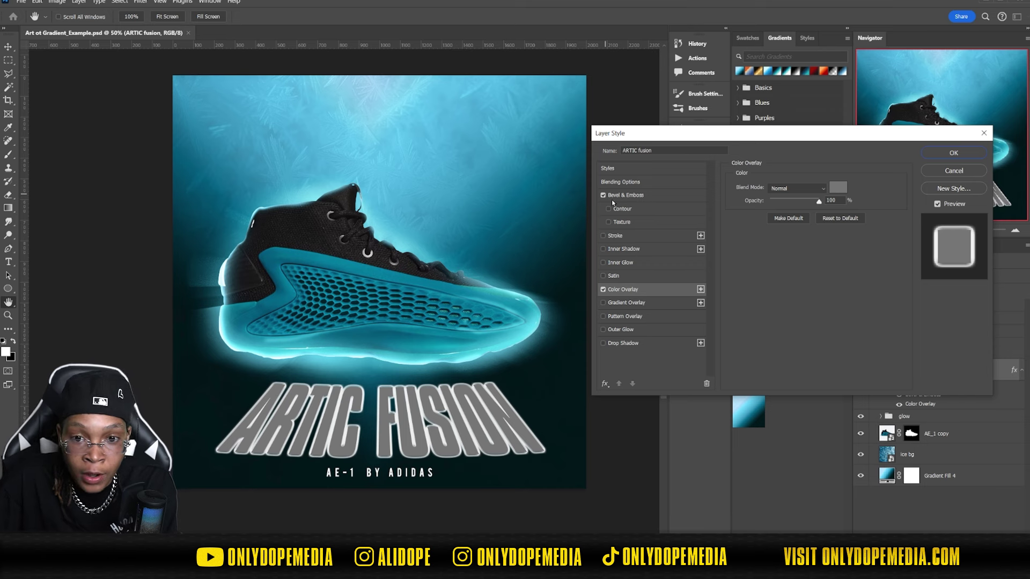
left_click(643, 195)
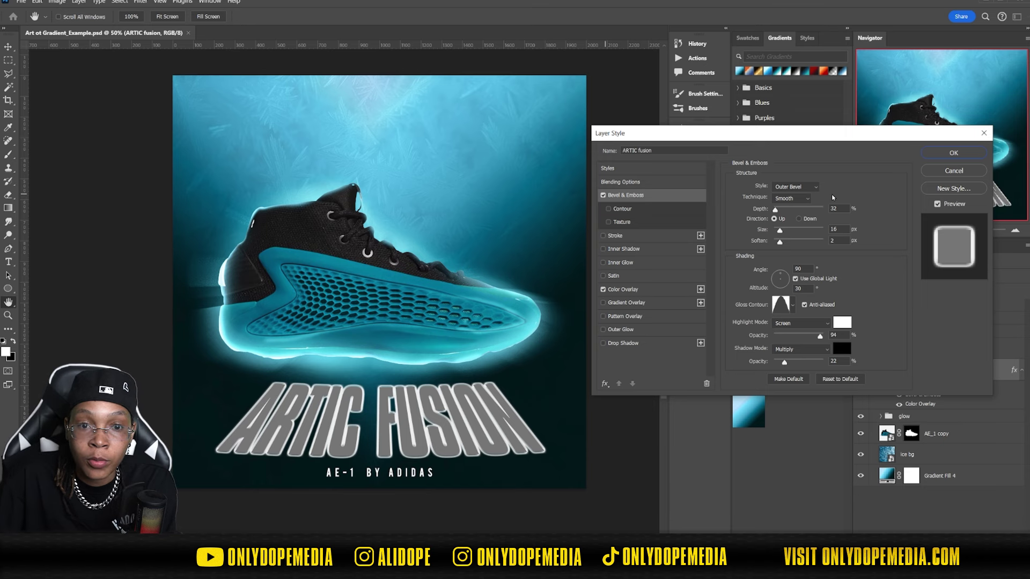
left_click(796, 187)
left_click(788, 207)
left_click_drag(776, 209, 802, 210)
left_click(812, 234)
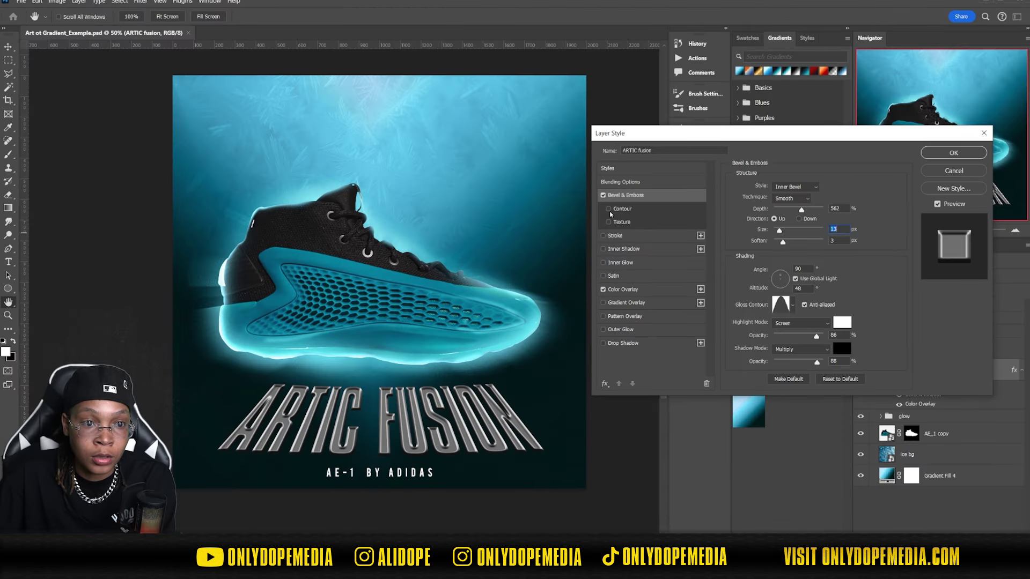
Step: Enable the bevel's Contour on the title and set its range to 83%
left_click(618, 209)
left_click(777, 190)
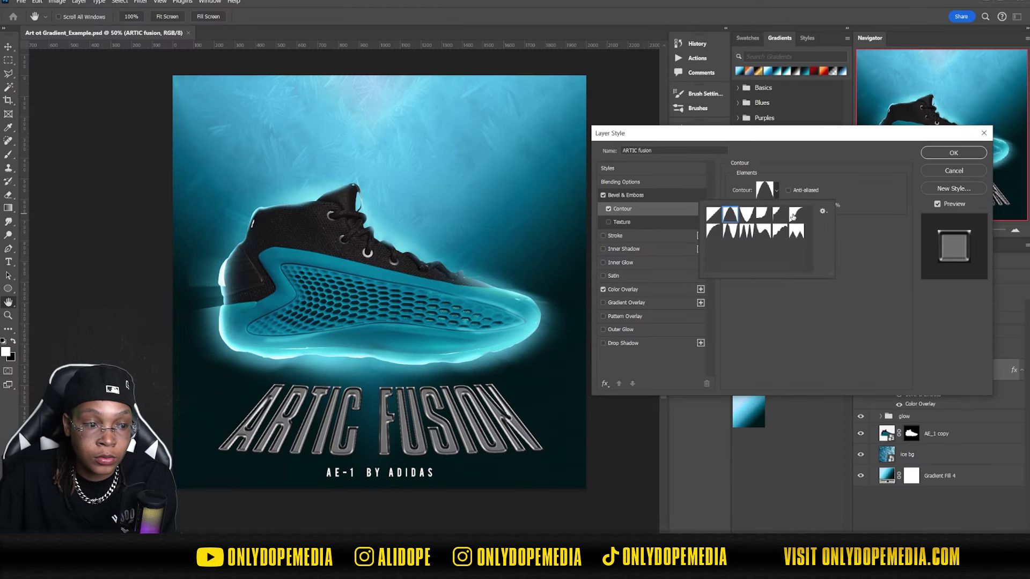
left_click(863, 224)
mouse_move(781, 209)
left_mouse_down()
mouse_move(825, 208)
mouse_move(790, 208)
mouse_move(812, 211)
mouse_move(790, 215)
mouse_move(799, 214)
left_mouse_up()
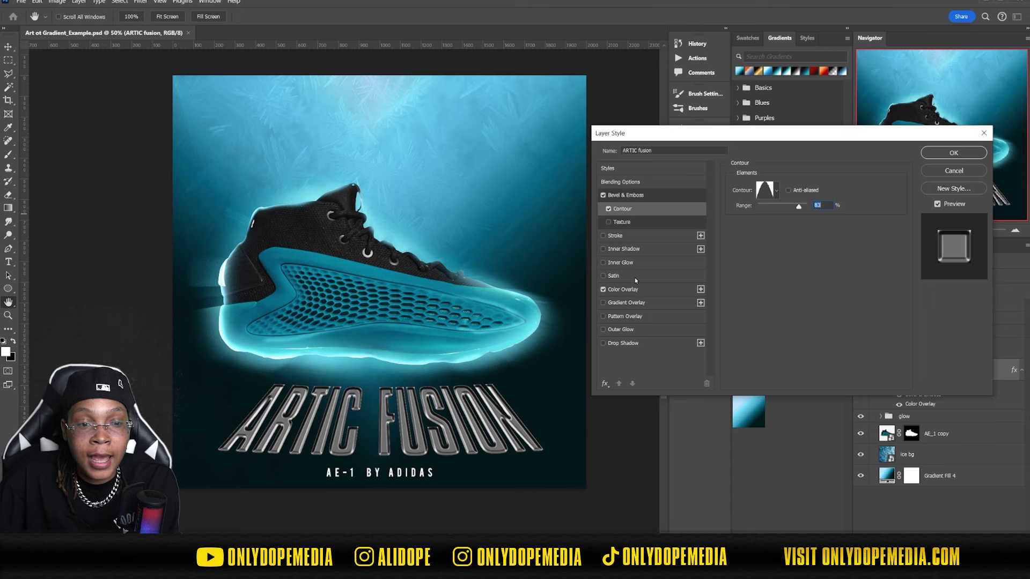
Step: Add a grey Satin effect to the title with Multiply blending, angle 68°, distance 194 px, size 166 px and the Linear contour
left_click(615, 276)
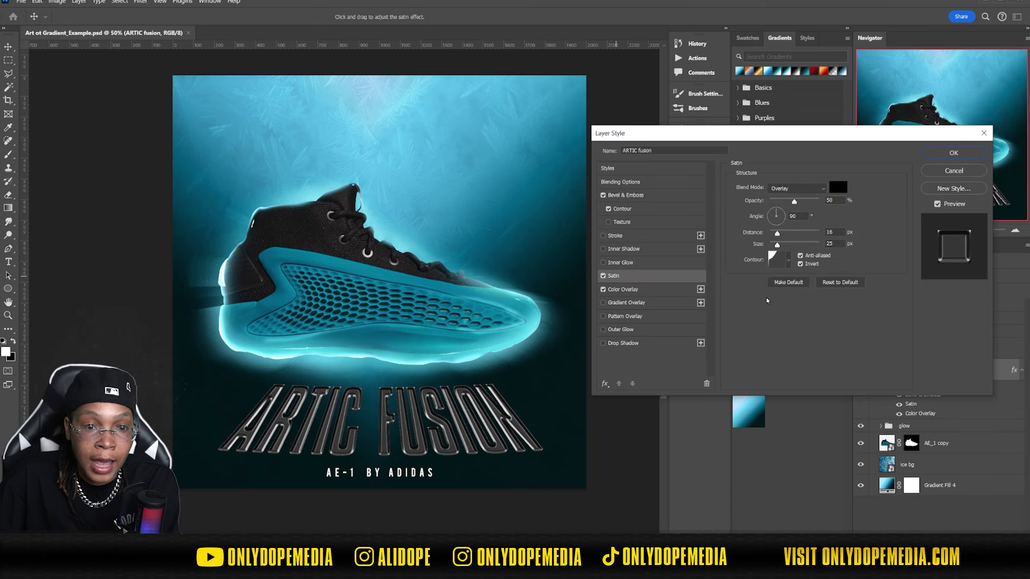
left_click(806, 190)
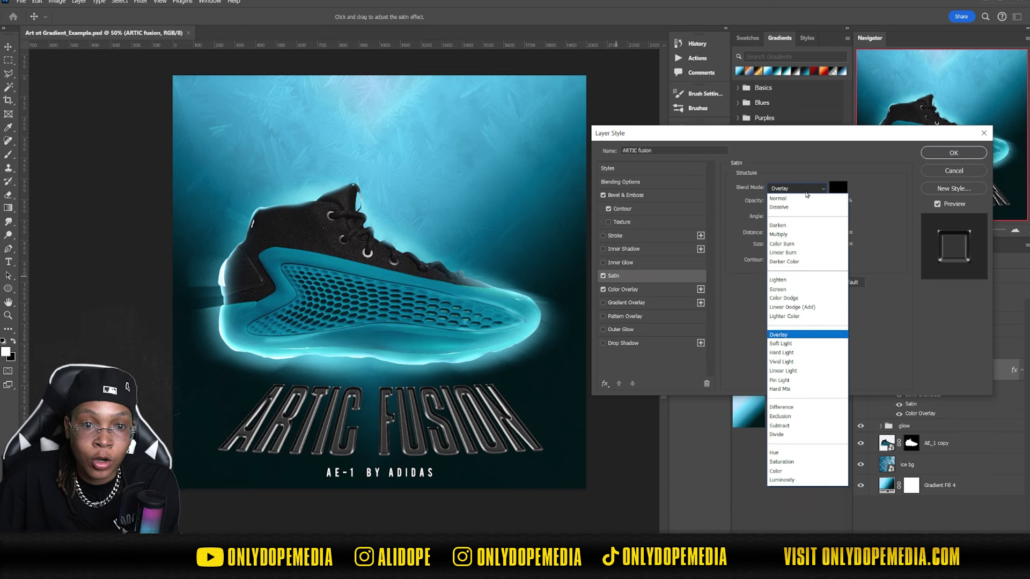
left_click(779, 235)
left_click_drag(718, 324, 672, 318)
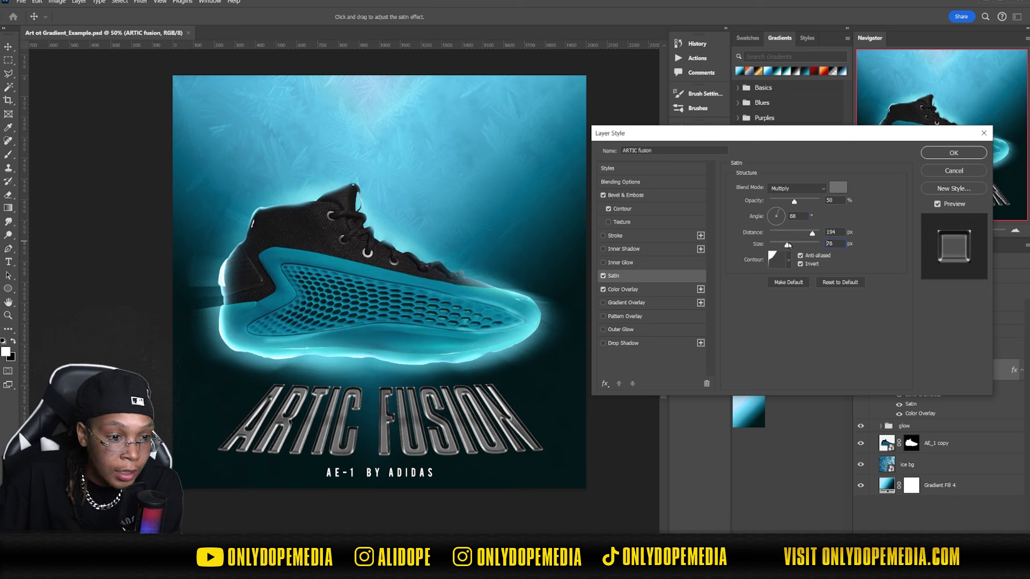
left_click_drag(788, 244, 808, 246)
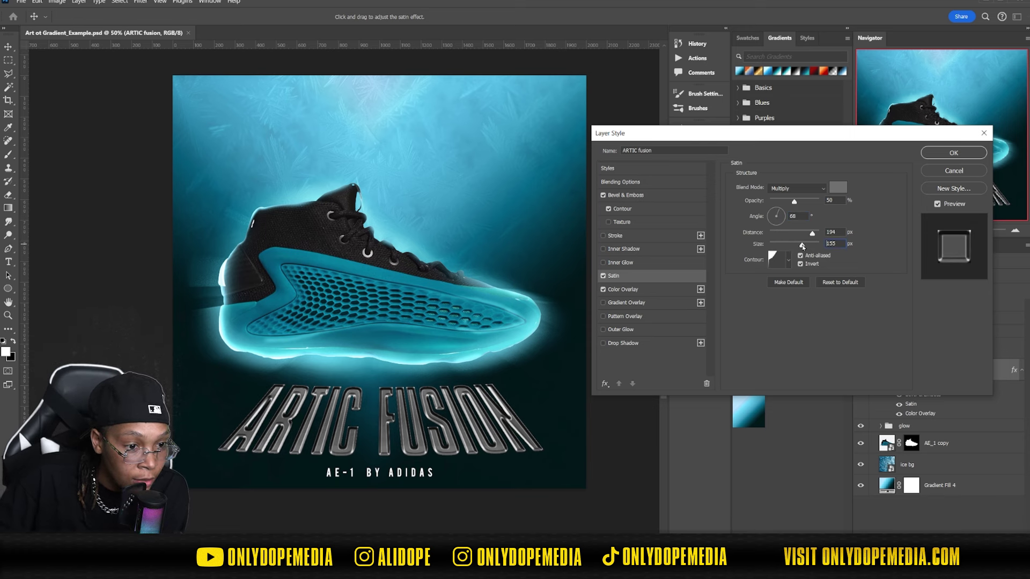
left_click(788, 261)
left_click(732, 287)
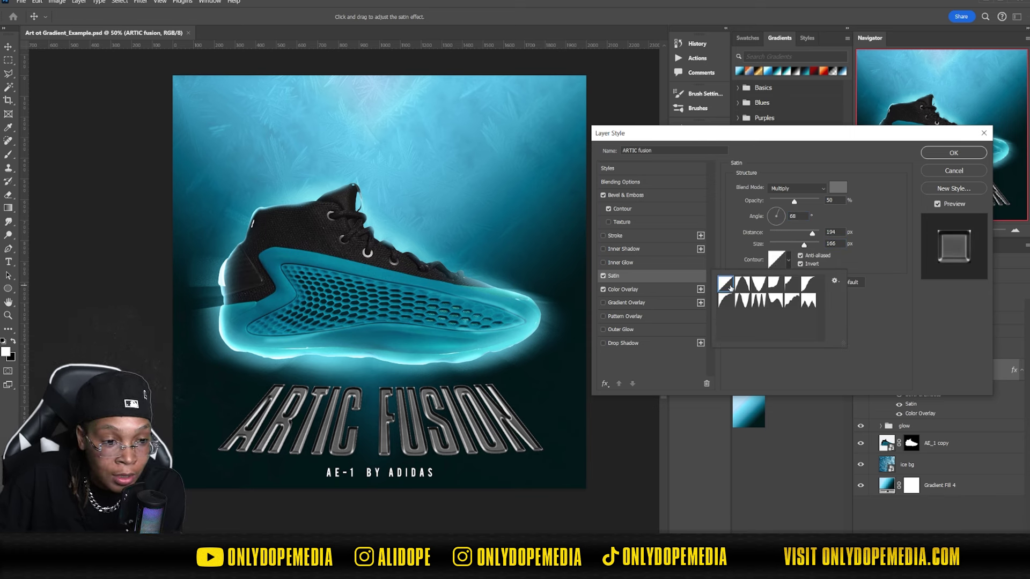
key("Return")
Step: Set the bevel contour range to 36%, apply the layer style and collapse the title layer's effects list
left_click(622, 209)
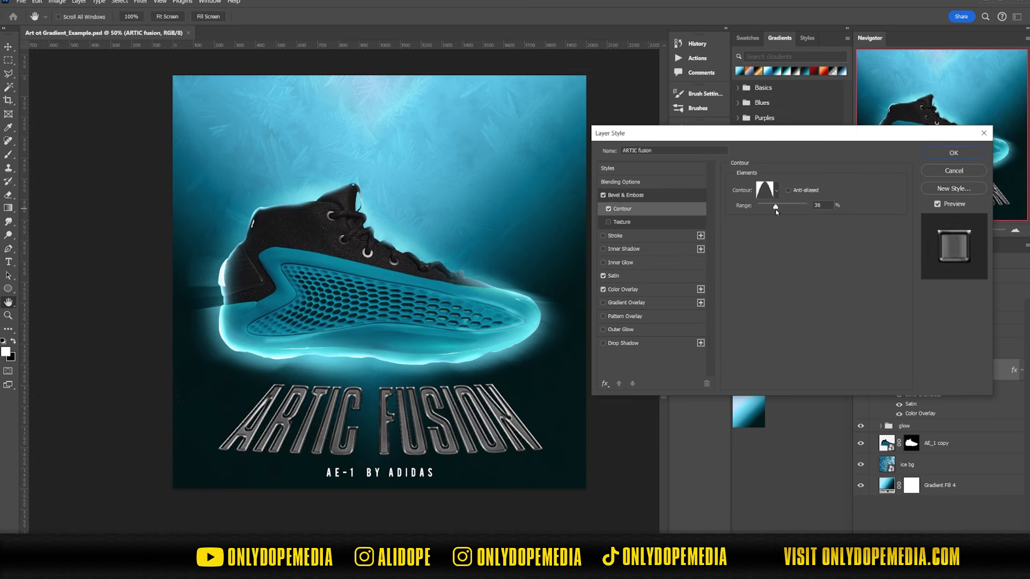
left_click(954, 153)
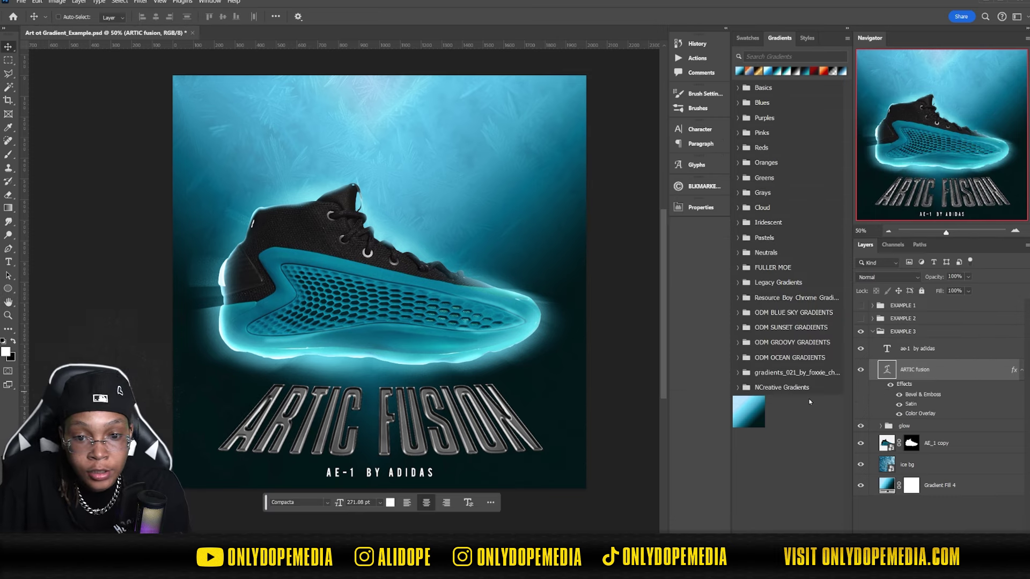
left_click(1021, 371)
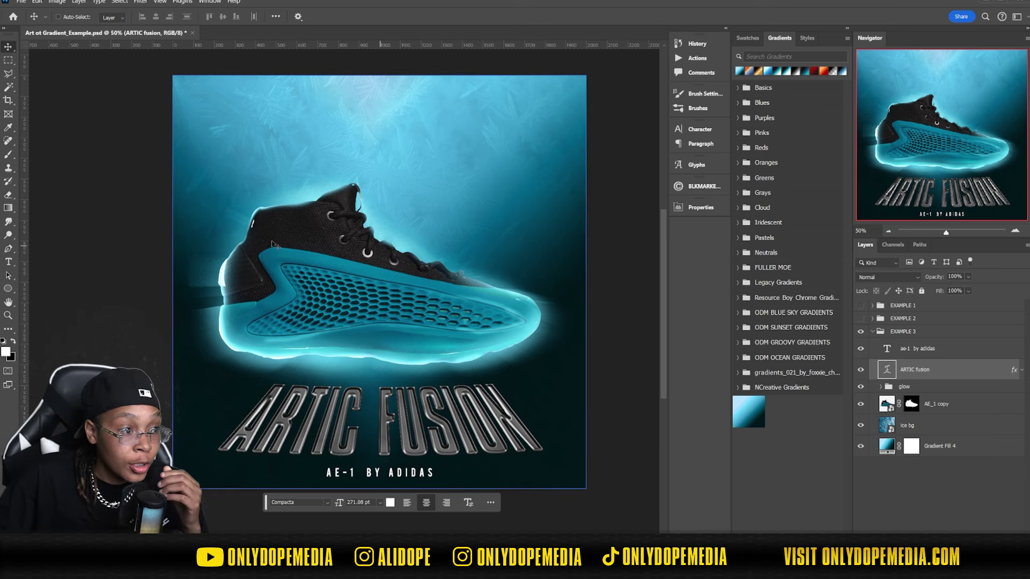
Step: Draw a reflected gradient upward from the title to the shoe's collar using a black-and-white Resource Boy Chrome Gradients preset
left_click(10, 209)
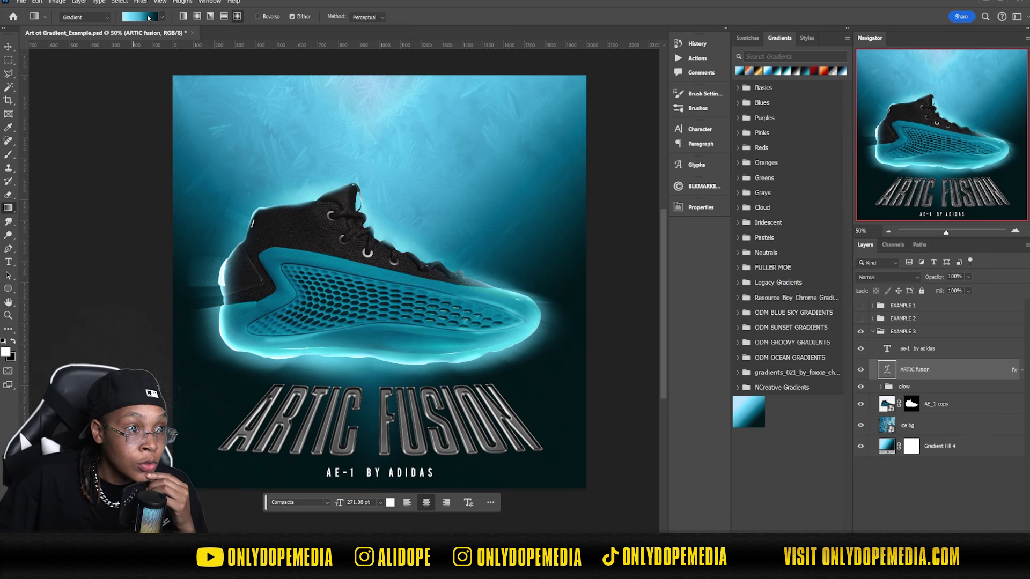
left_click(149, 17)
left_click(84, 150)
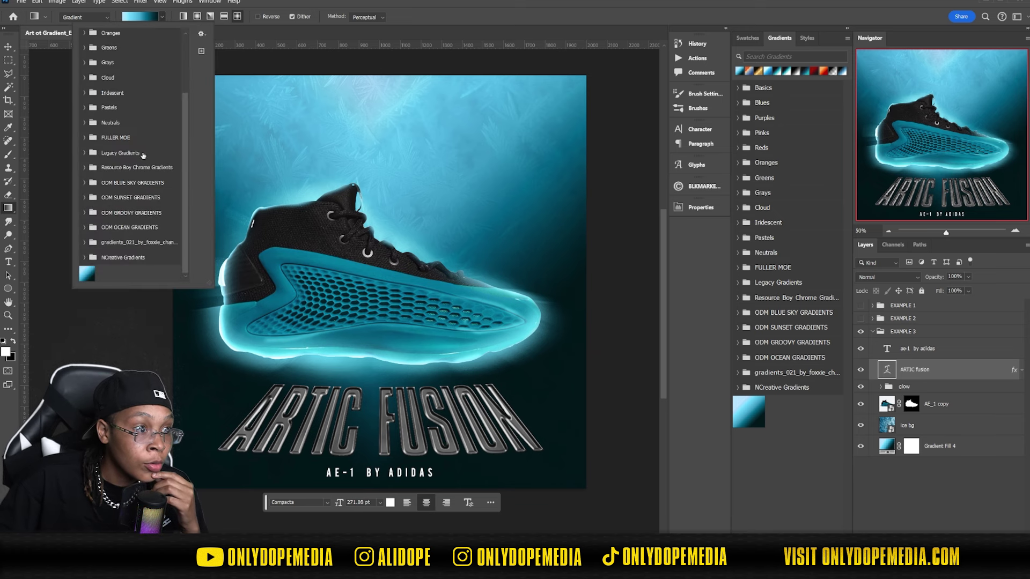
left_click(84, 168)
scroll(156, 165, "down", 6)
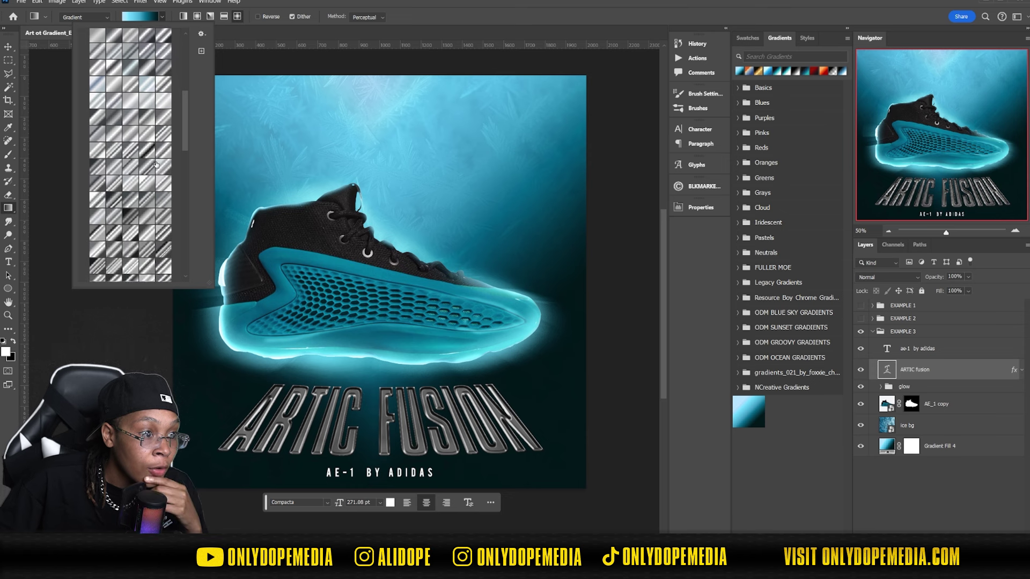
left_click(112, 203)
scroll(151, 201, "down", 4)
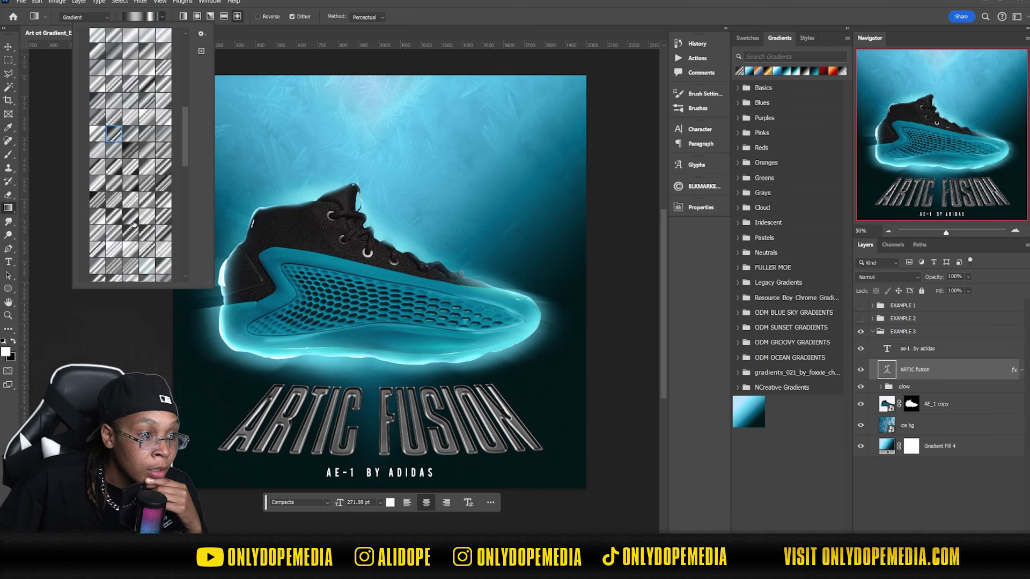
left_click(130, 216)
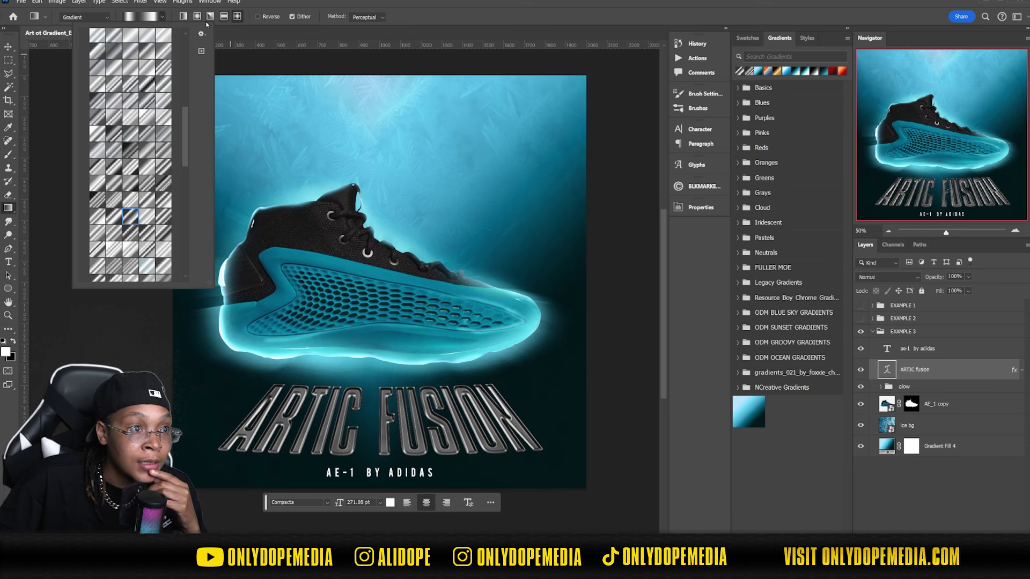
left_click(225, 17)
left_click_drag(389, 416, 387, 191)
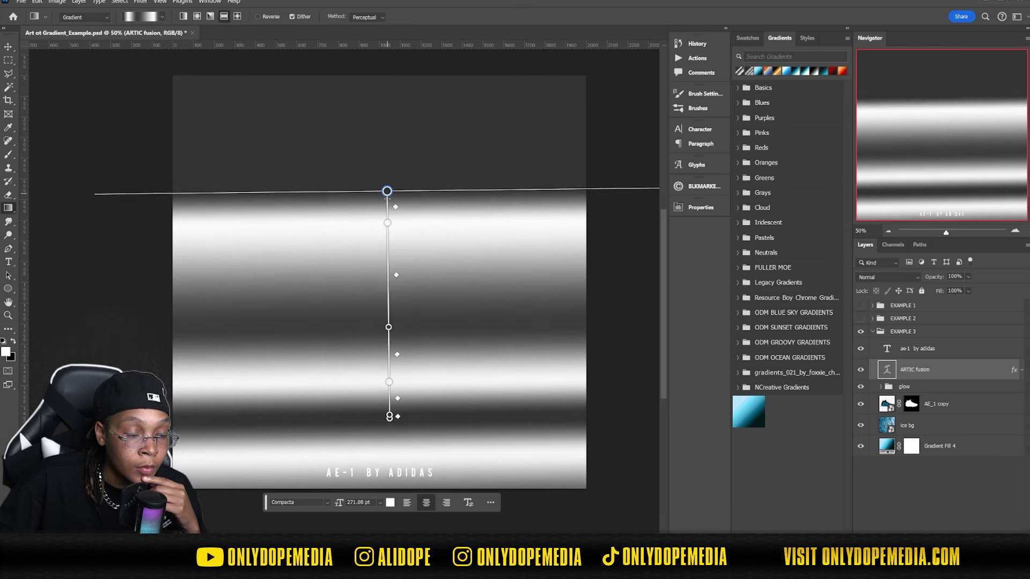
Step: Liquify the black-and-white gradient layer into swirling liquid-chrome waves across the whole canvas with a brush pressure of 100
key("Return")
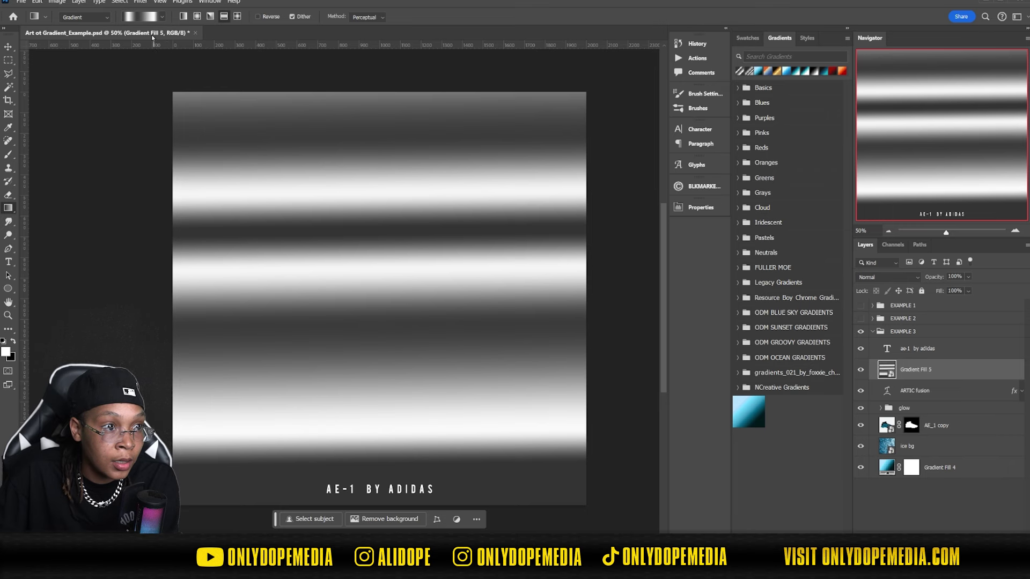
left_click(142, 2)
left_click(153, 37)
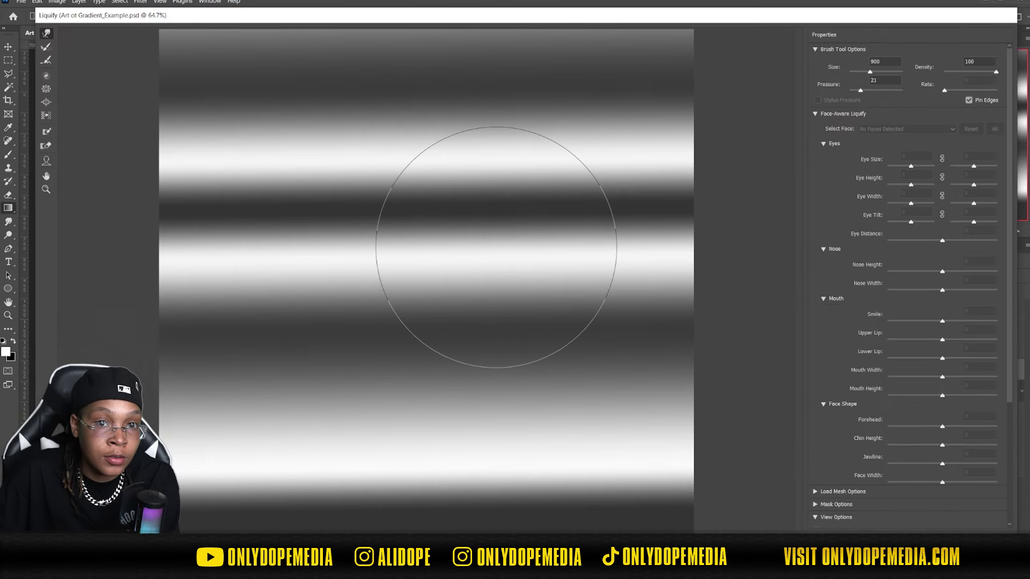
mouse_move(591, 200)
left_mouse_down()
mouse_move(407, 361)
mouse_move(724, 345)
mouse_move(627, 445)
mouse_move(397, 465)
mouse_move(364, 419)
left_mouse_up()
mouse_move(316, 304)
left_mouse_down()
mouse_move(291, 143)
mouse_move(474, 162)
left_mouse_up()
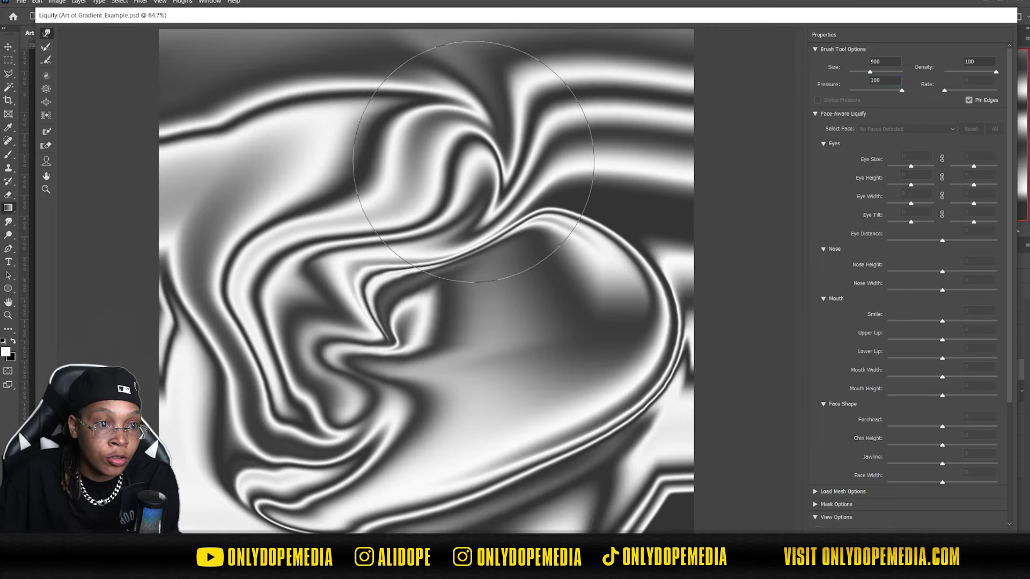
mouse_move(606, 264)
left_mouse_down()
mouse_move(603, 356)
mouse_move(509, 357)
mouse_move(478, 346)
left_mouse_up()
mouse_move(541, 433)
left_mouse_down()
mouse_move(495, 396)
mouse_move(483, 325)
left_mouse_up()
mouse_move(184, 250)
left_mouse_down()
mouse_move(261, 175)
mouse_move(270, 135)
mouse_move(331, 140)
mouse_move(317, 121)
mouse_move(190, 74)
left_mouse_up()
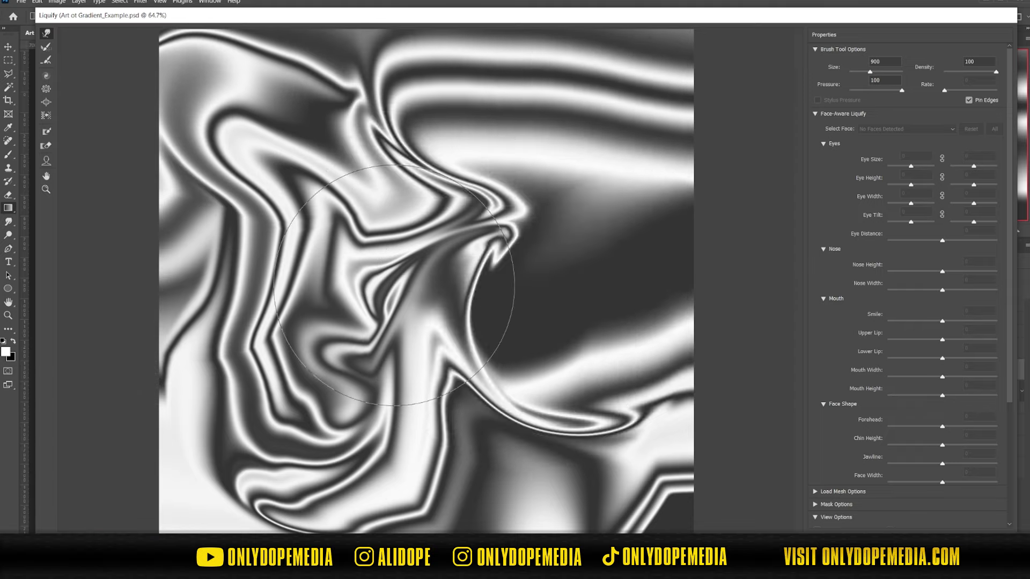
mouse_move(393, 290)
left_mouse_down()
mouse_move(528, 331)
mouse_move(184, 129)
left_mouse_up()
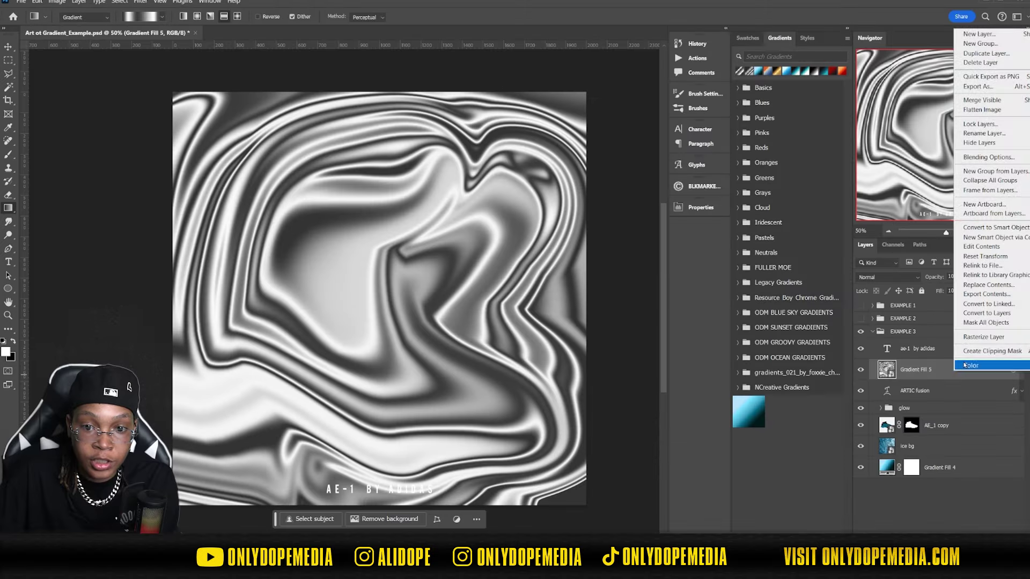
Step: Clip the liquified gradient to the ARTIC FUSION title and convert the title layer to a smart object
left_click(967, 352)
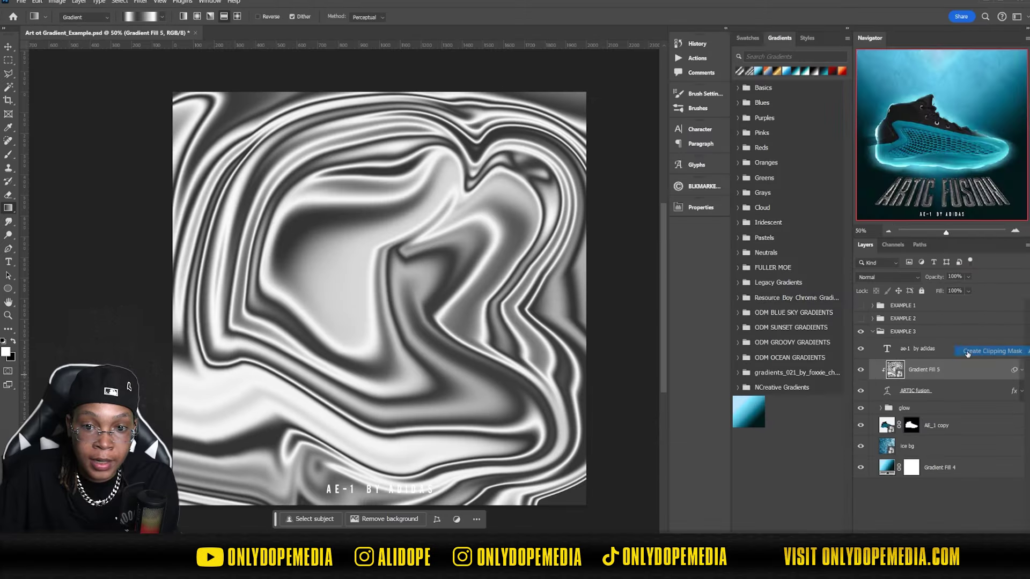
left_click(969, 392)
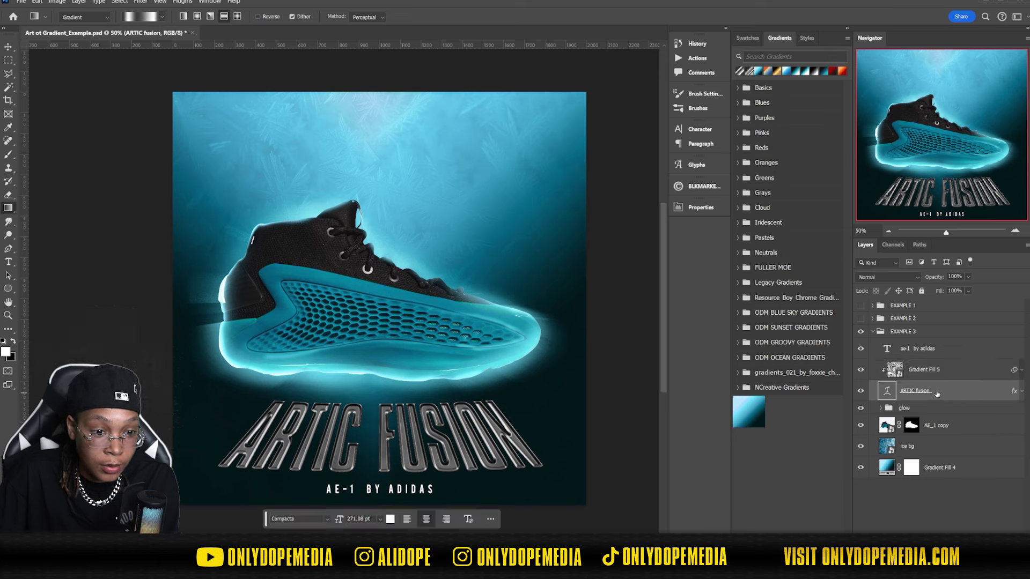
right_click(947, 394)
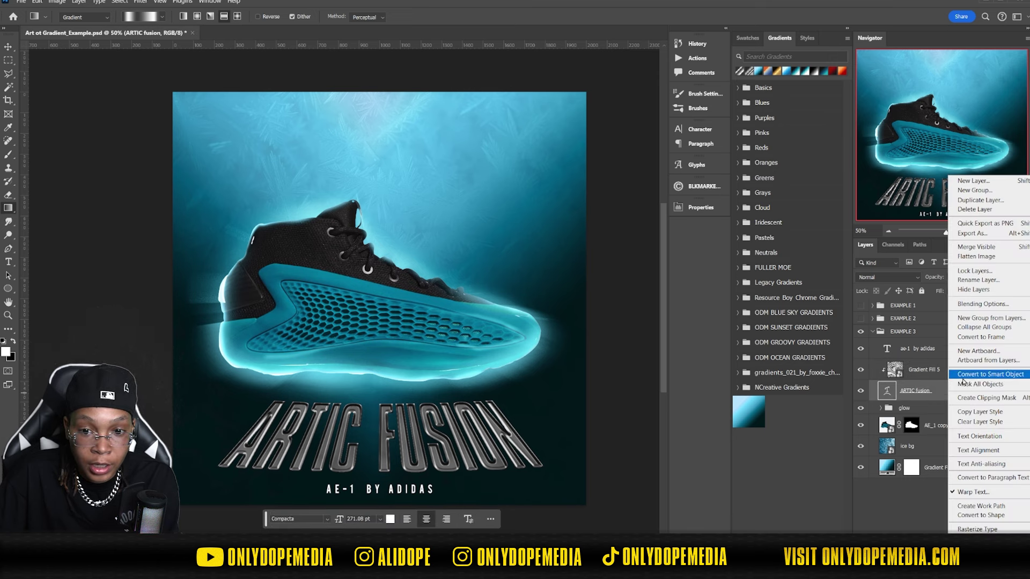
left_click(962, 376)
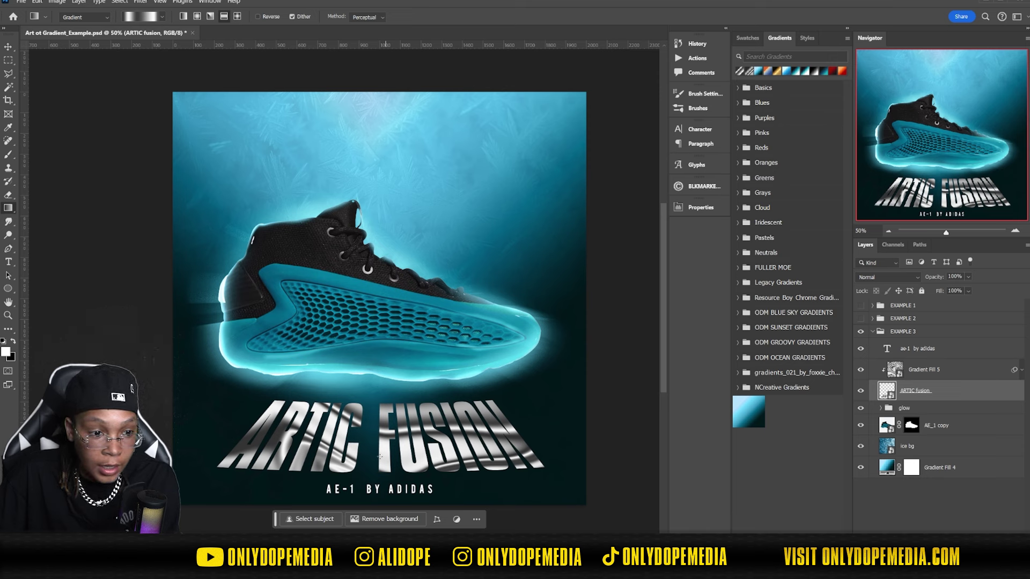
right_click(936, 370)
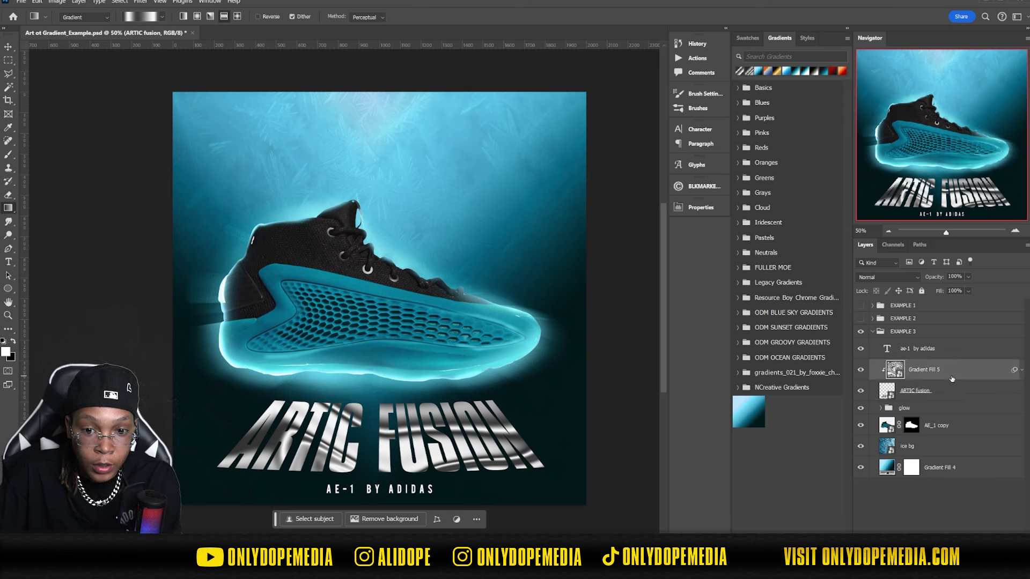
left_click(972, 361)
right_click(965, 370)
left_click(979, 350)
left_click(979, 350)
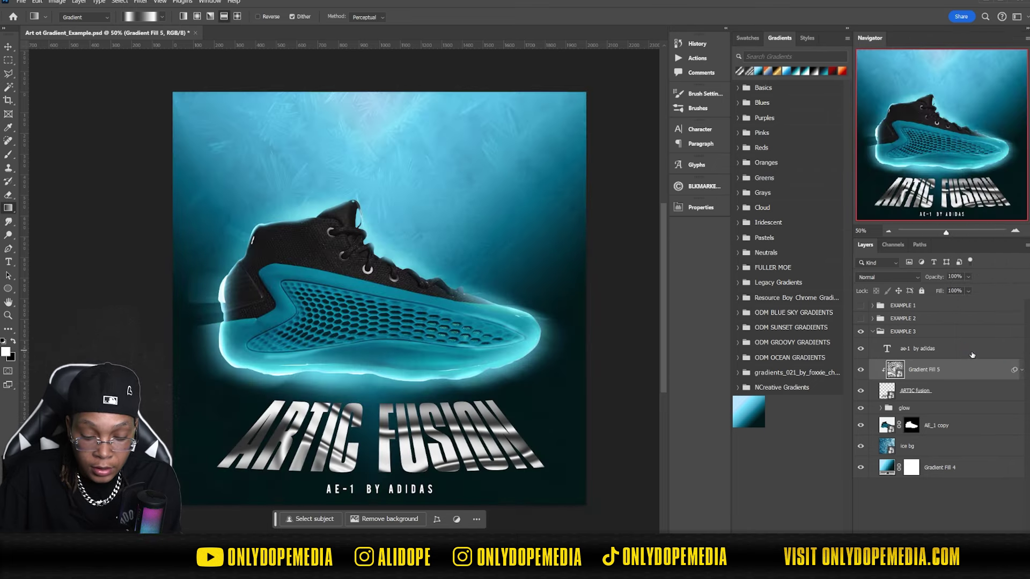
Step: Reposition the clipped chrome gradient over the title and set it to Overlay blending at 78% opacity
key("v")
left_click_drag(427, 466, 459, 474)
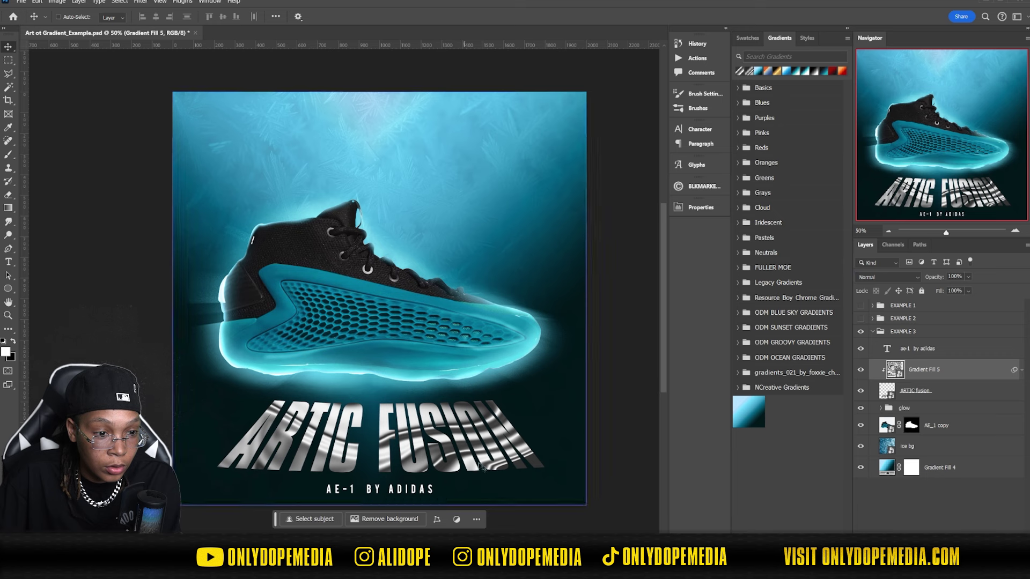
left_click(888, 277)
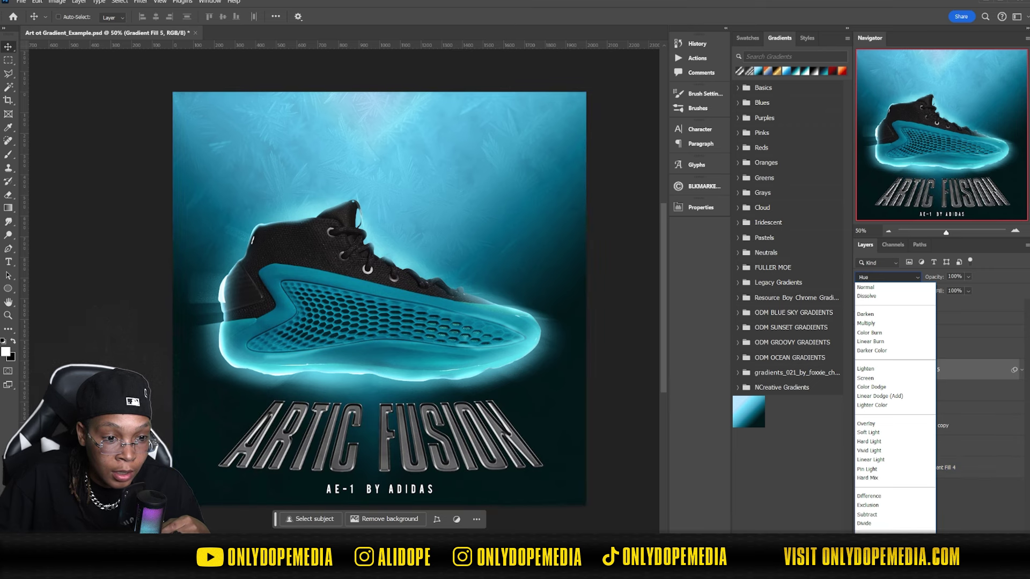
left_click(868, 423)
left_click_drag(926, 278, 902, 284)
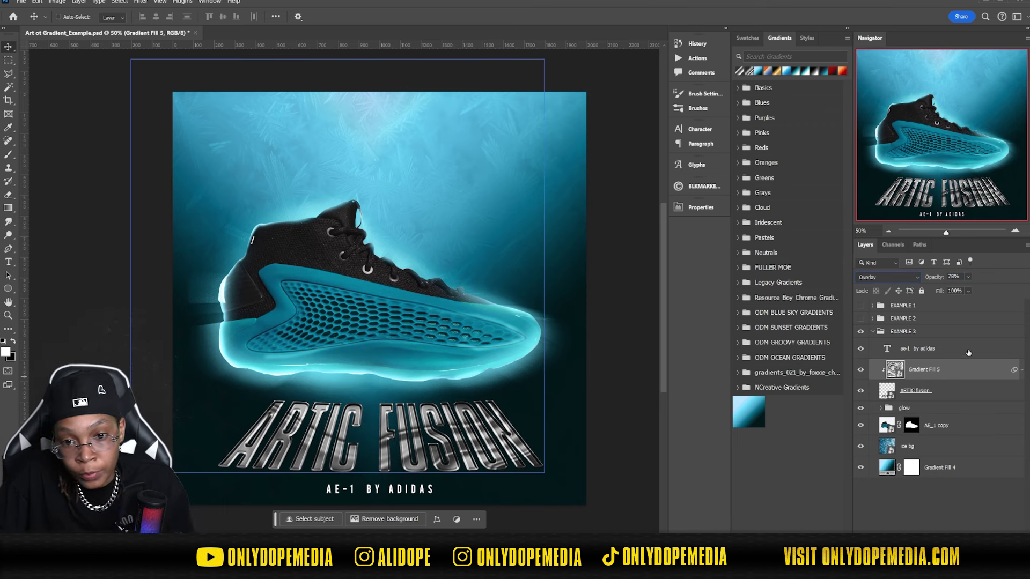
Step: Add a new layer above the chrome gradient and prepare a Soft Round brush enlarged to 900 px
left_click(946, 510)
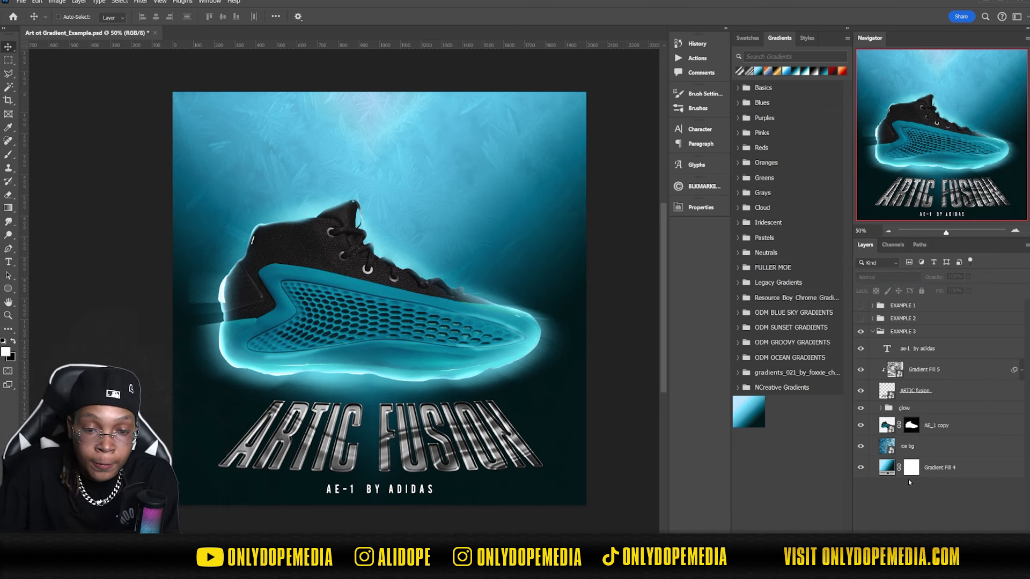
left_click(972, 376)
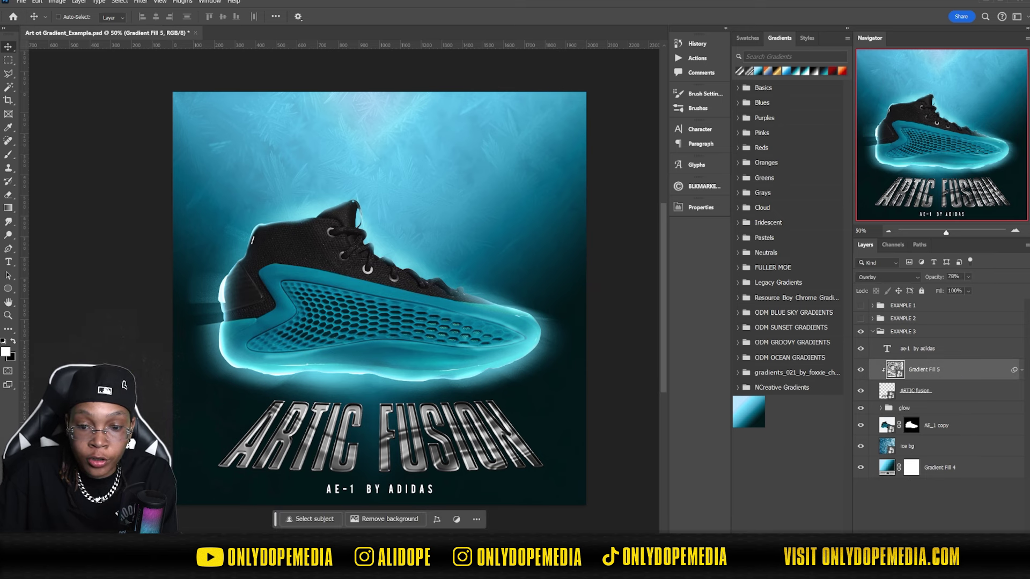
key("ctrl+shift+alt+n")
key("b")
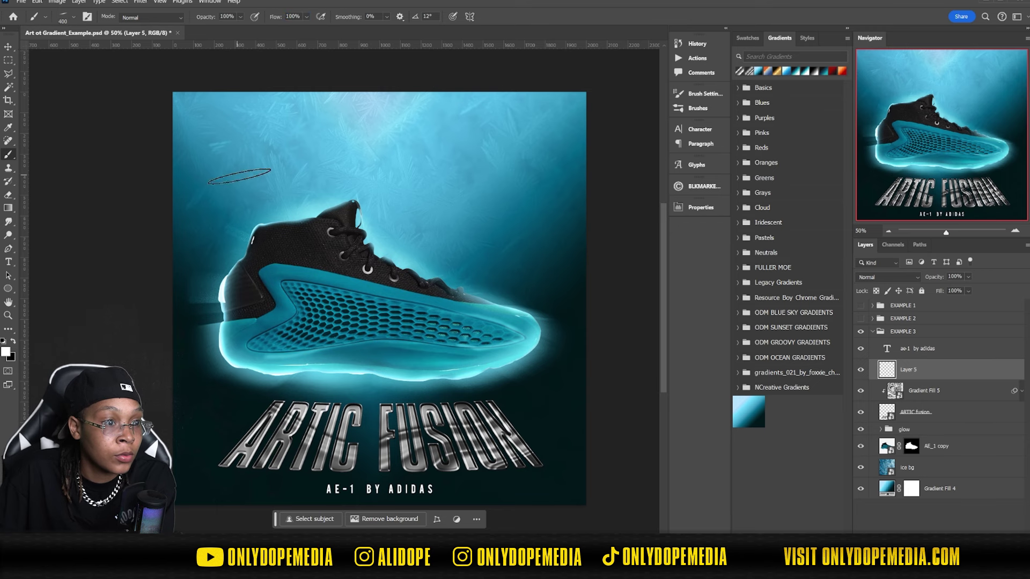
left_click(61, 24)
left_click(86, 148)
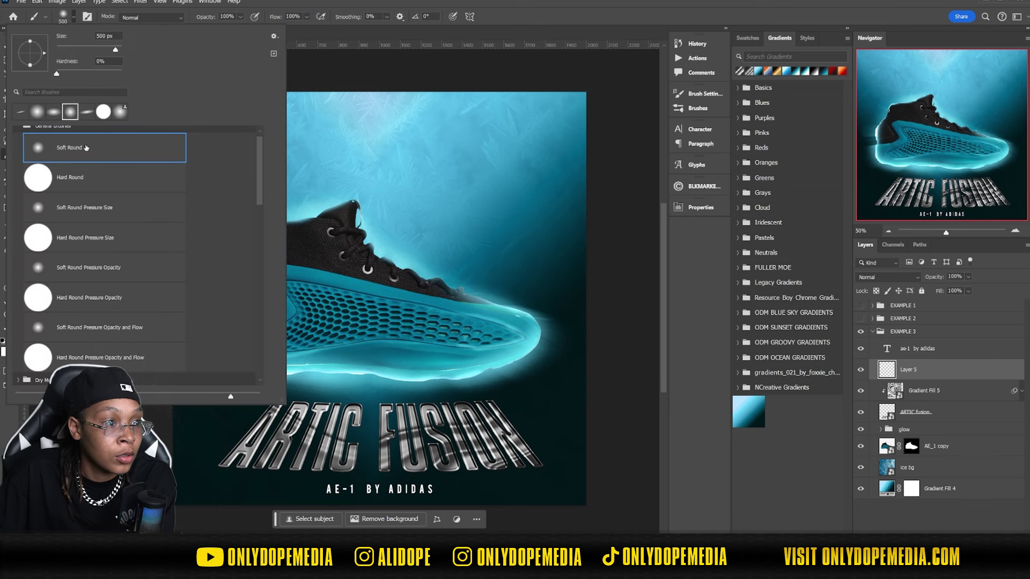
key("Return")
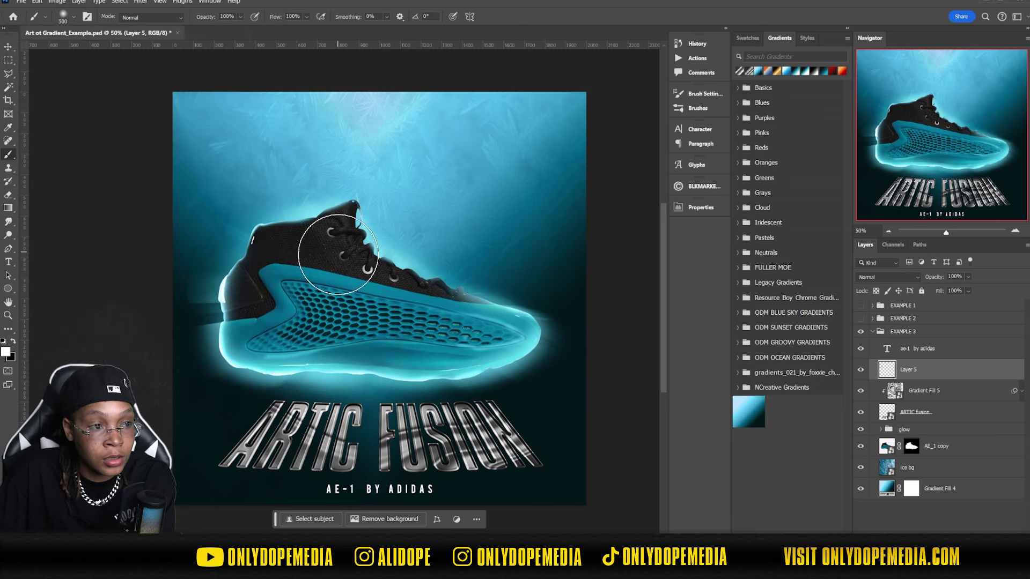
key("bracketright")
key("bracketright")
key("bracketright")
key("bracketright")
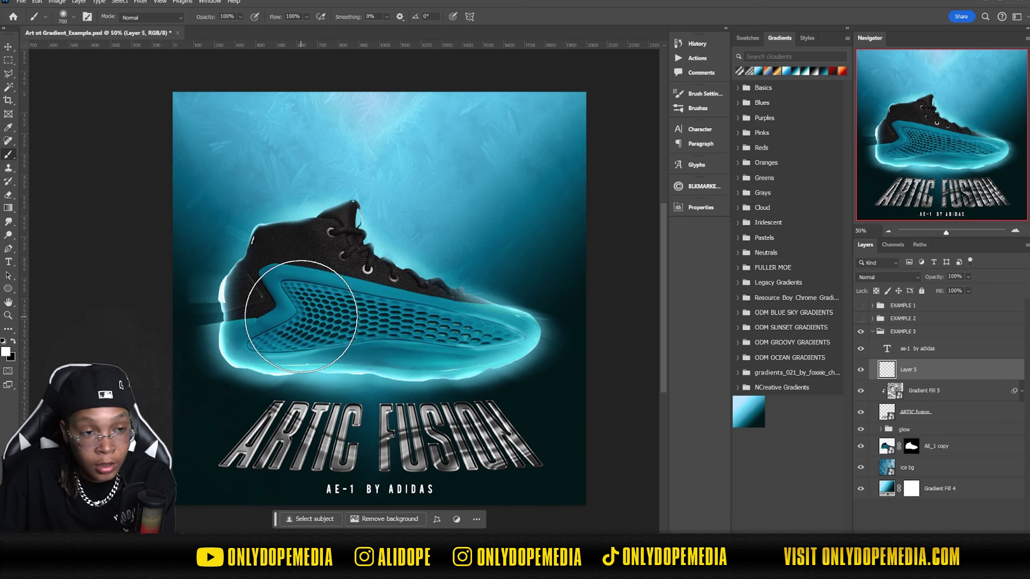
left_click(309, 309)
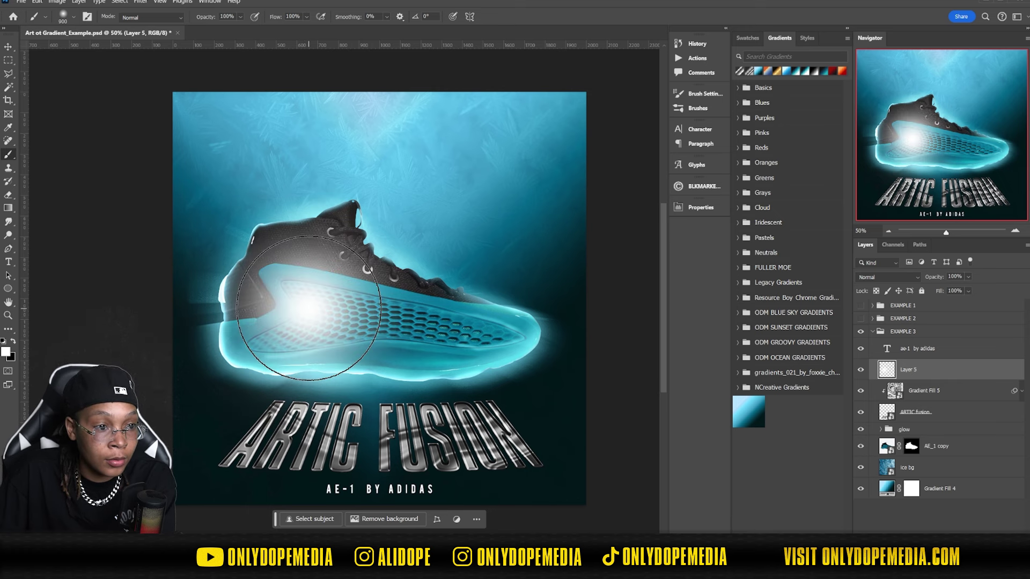
key("ctrl+z")
left_click(296, 436)
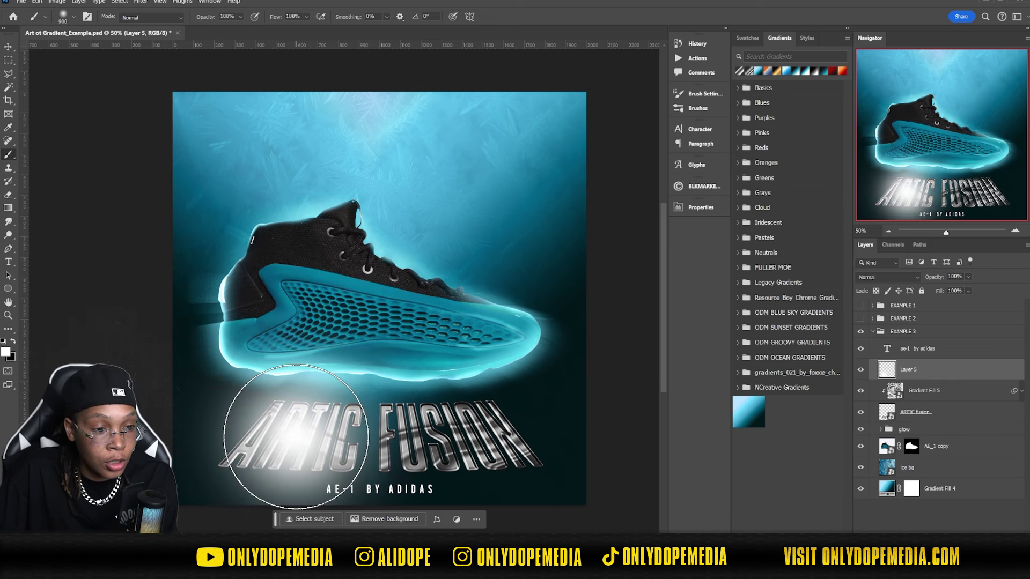
key("ctrl+z")
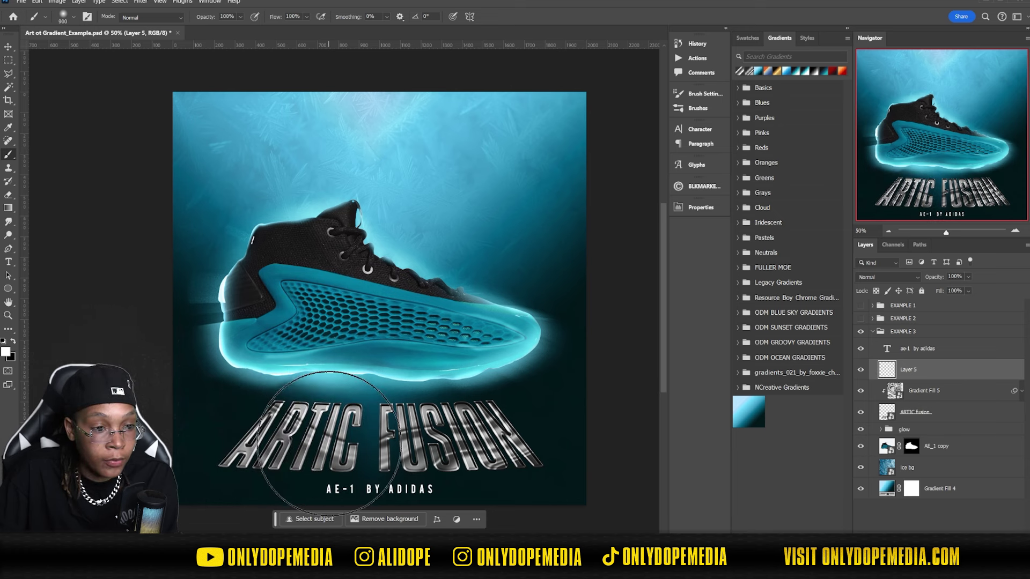
Step: Paint soft white highlights at the title's lower centre and upper right at 900 px, and its upper left at 700 px
left_click(357, 450)
left_click(495, 397)
key("ctrl+z")
left_click(497, 400)
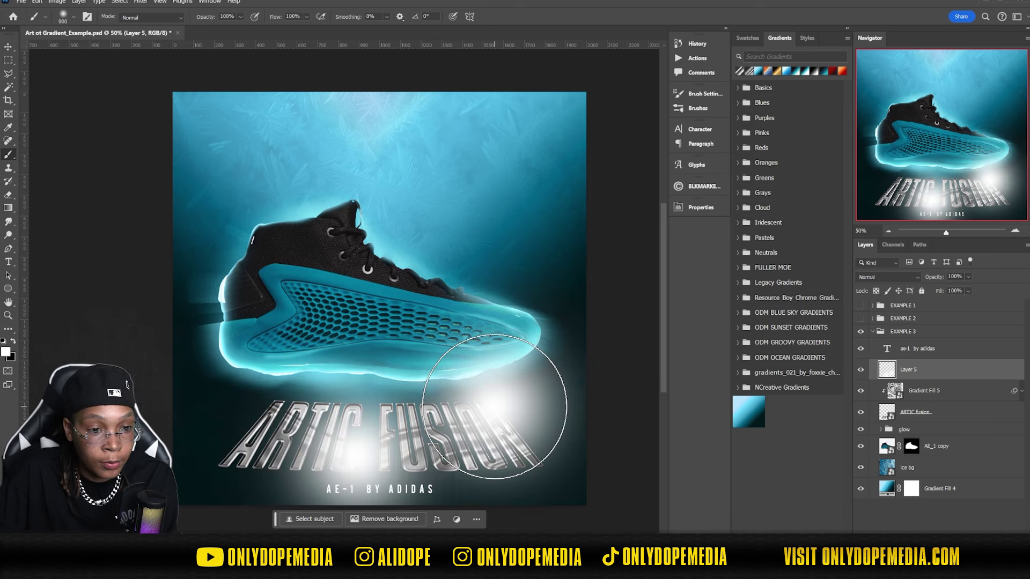
key("bracketleft")
key("bracketleft")
key("bracketleft")
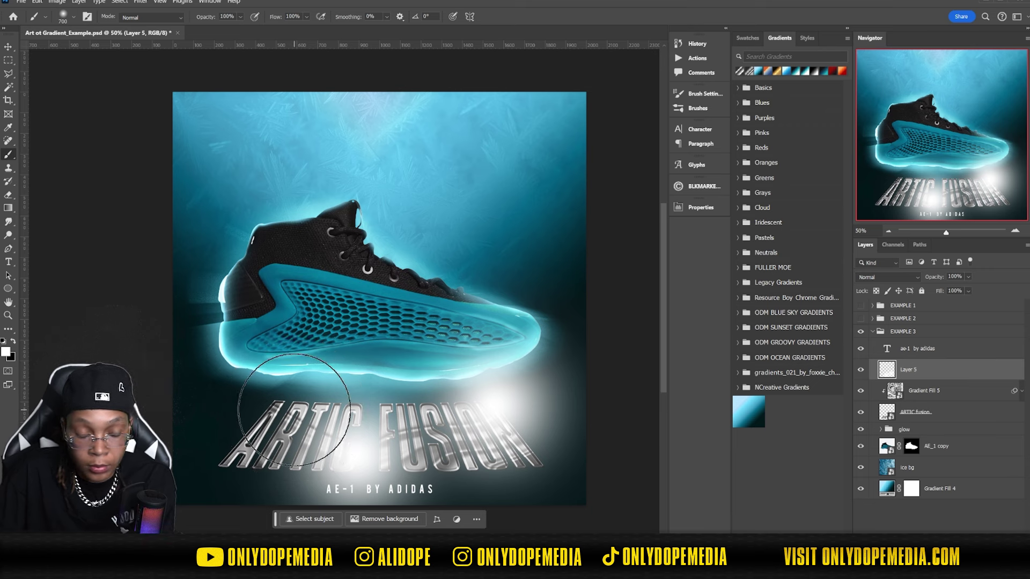
left_click(284, 403)
Step: Clip the white highlights layer to the title and set it to Linear Dodge (Add) blending at 97% opacity
key("v")
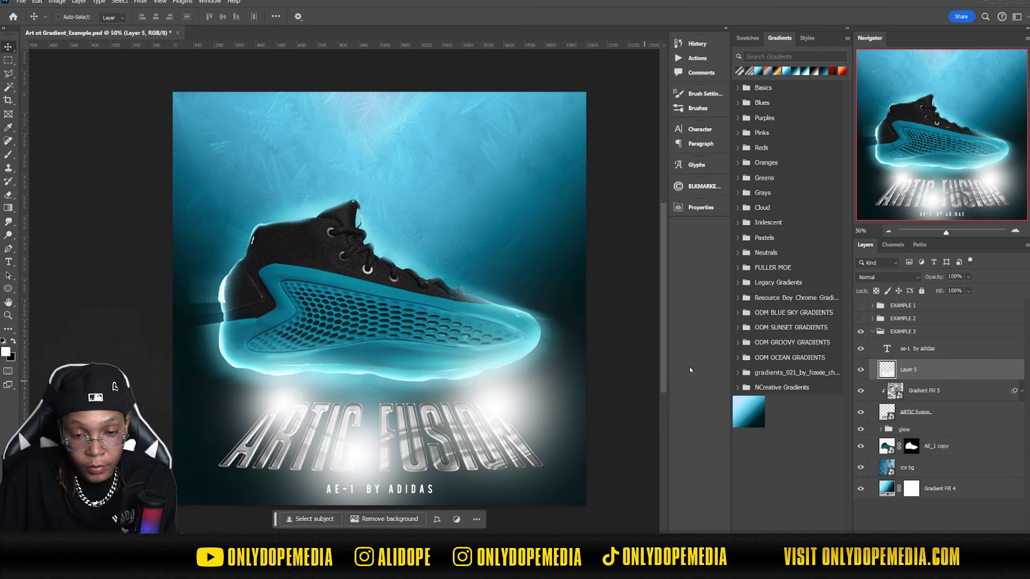
right_click(935, 375)
left_click(971, 332)
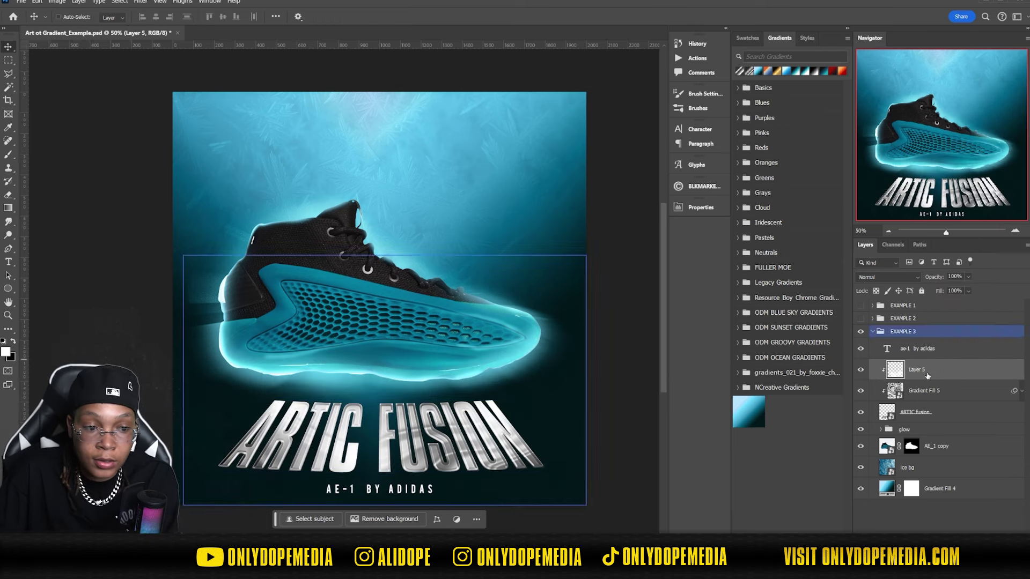
left_click(888, 277)
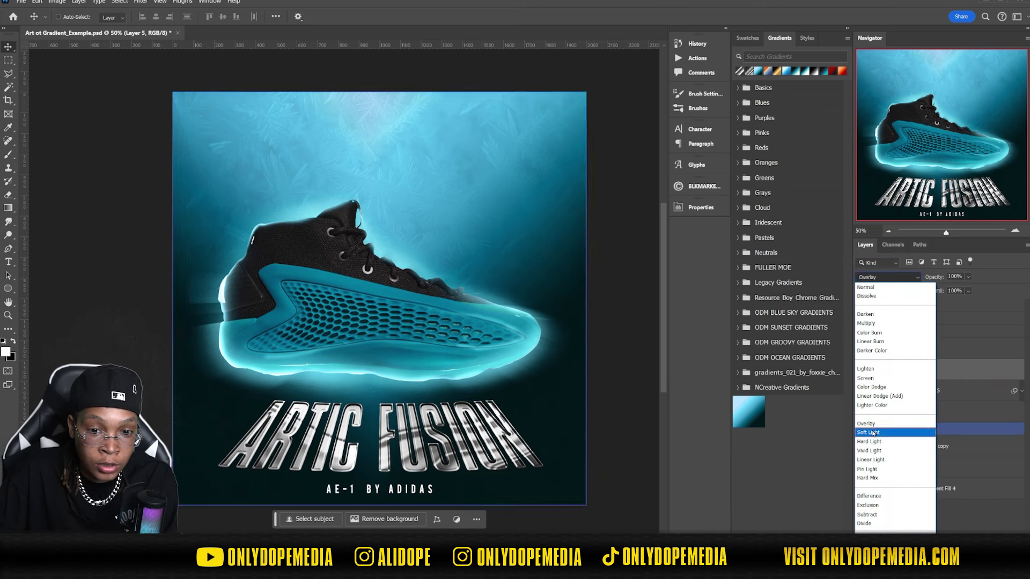
left_click(878, 398)
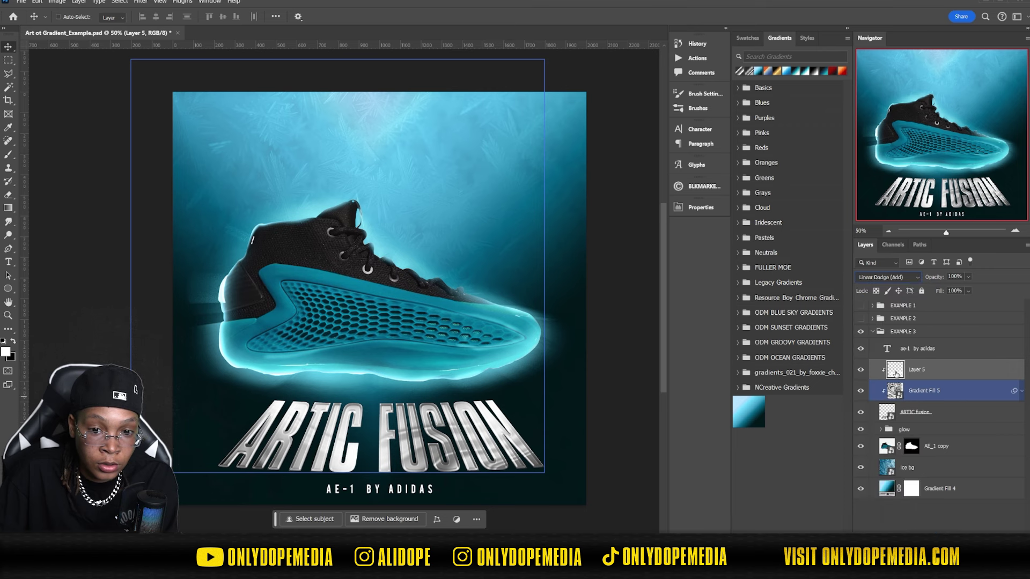
left_click_drag(938, 277, 989, 275)
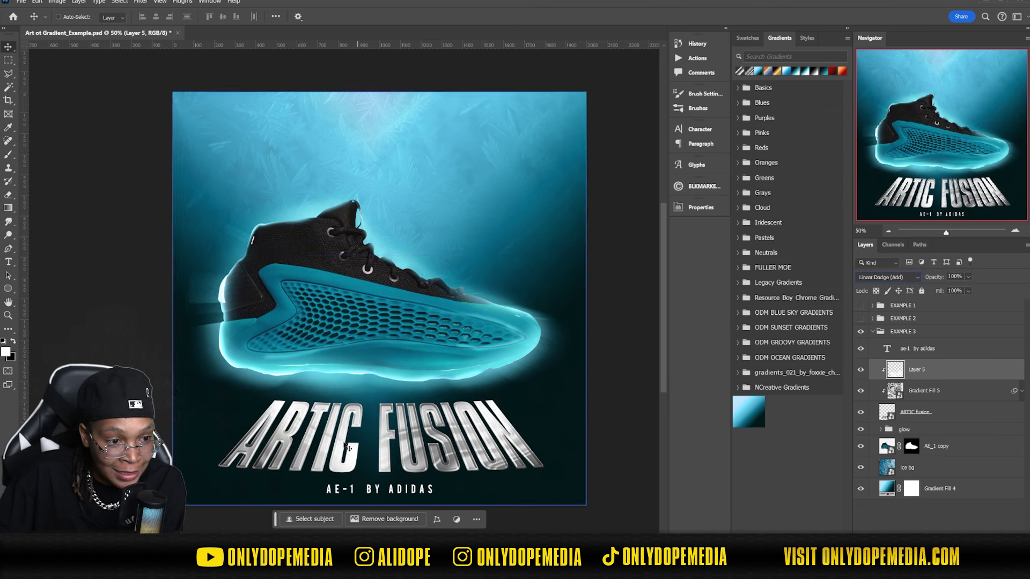
left_click_drag(930, 277, 880, 289)
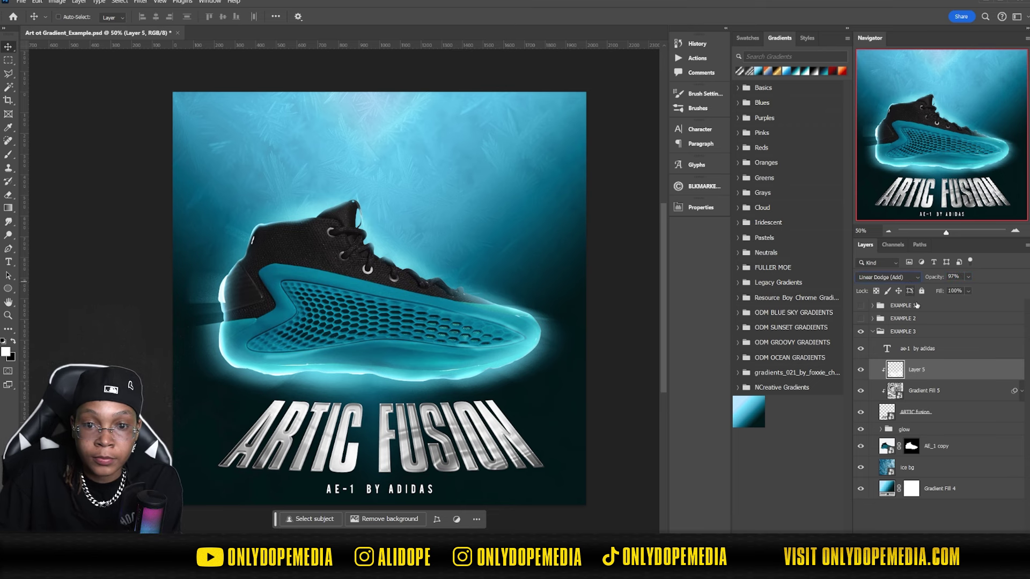
Step: Group the title, chrome gradient and highlights layers and name the group "artic text"
left_click(953, 413)
left_click(952, 370, "shift")
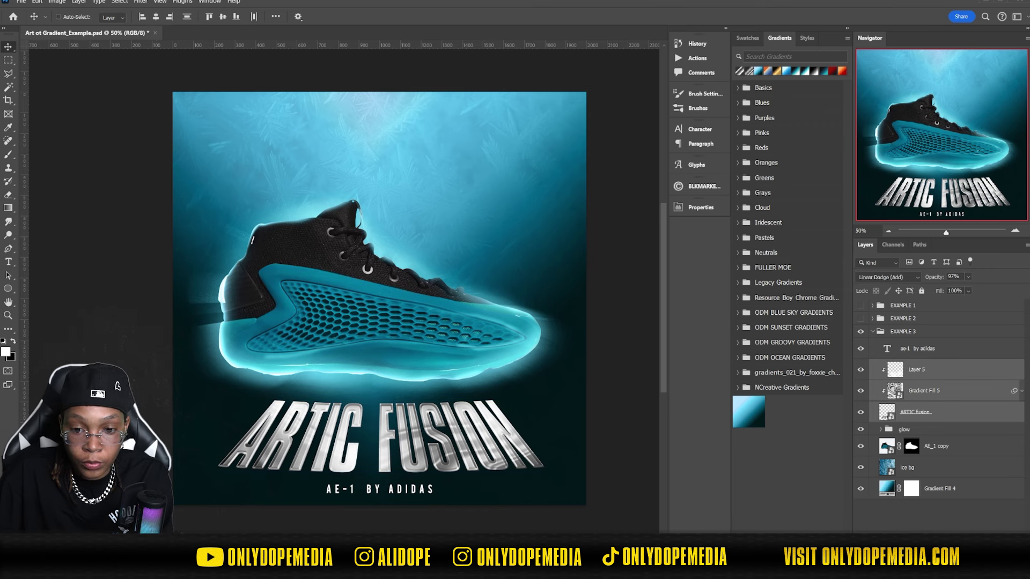
key("ctrl+g")
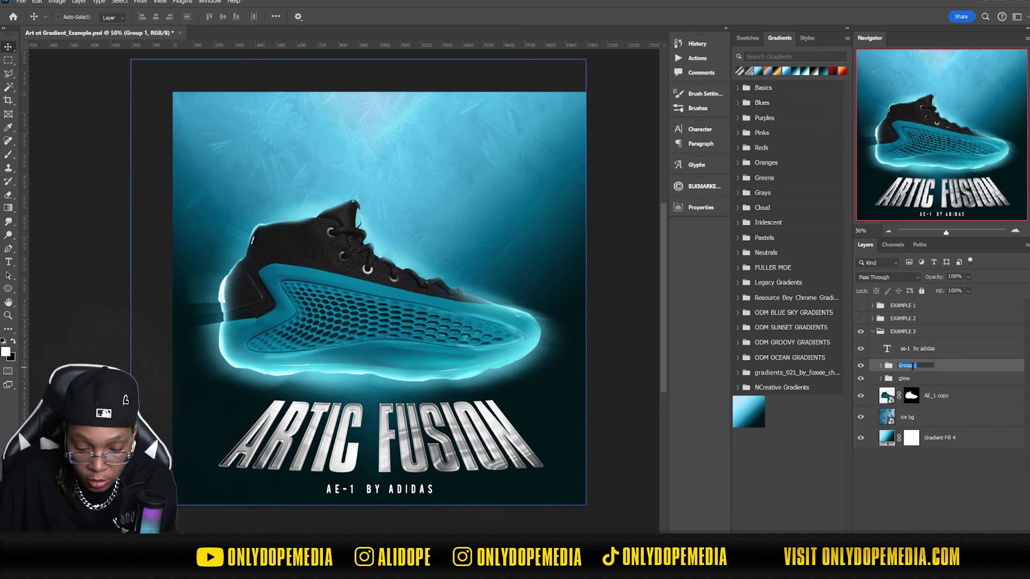
key("Return")
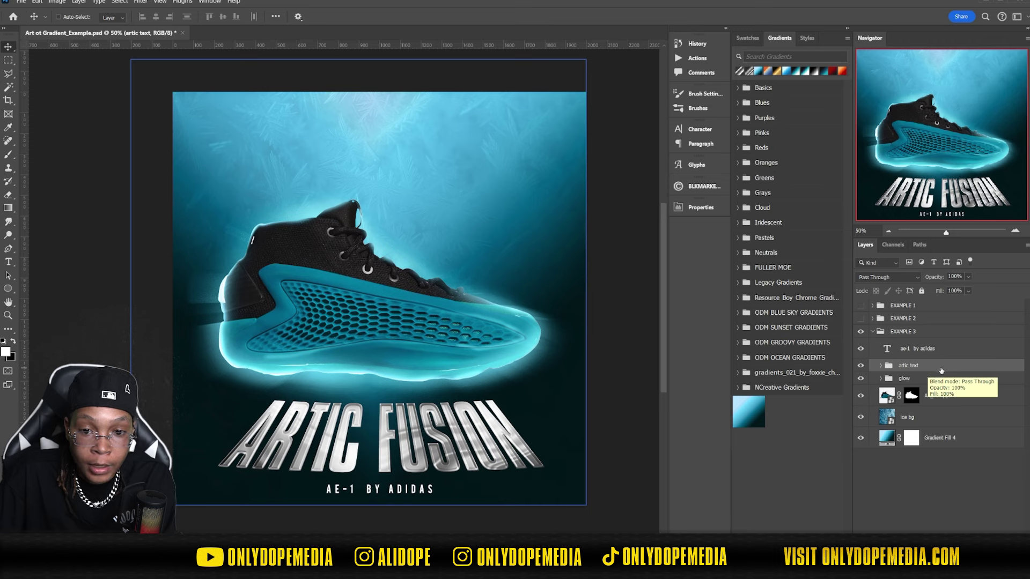
Step: Add a Gradient Map adjustment above the artic text group and clip it to the group
left_click(966, 538)
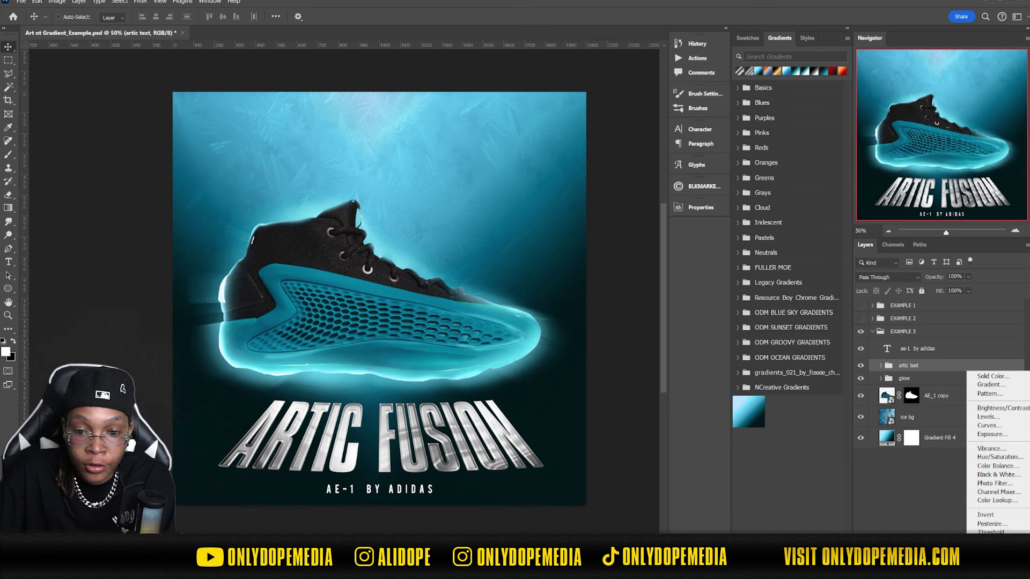
left_click(992, 541)
right_click(973, 369)
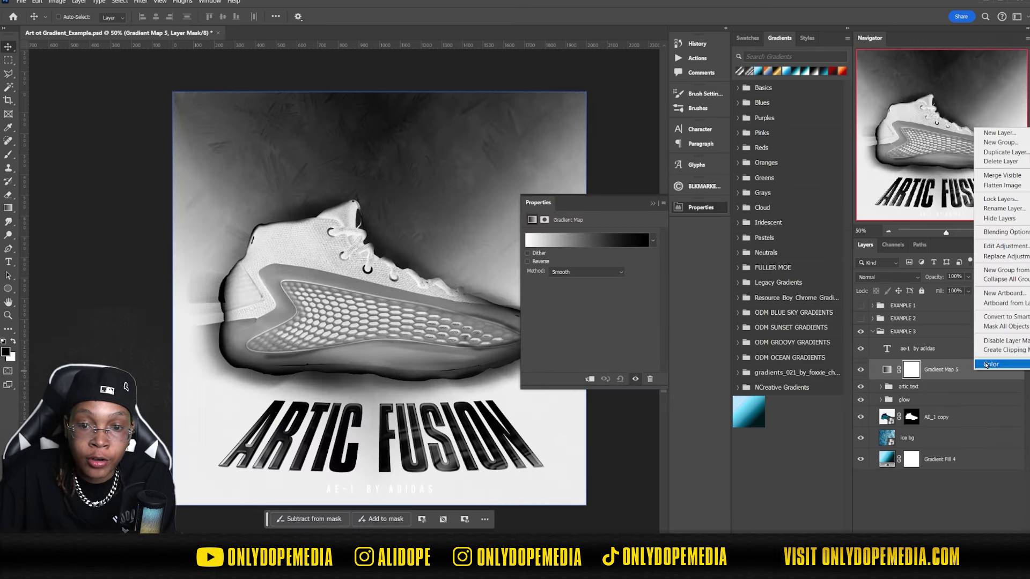
left_click(1002, 358)
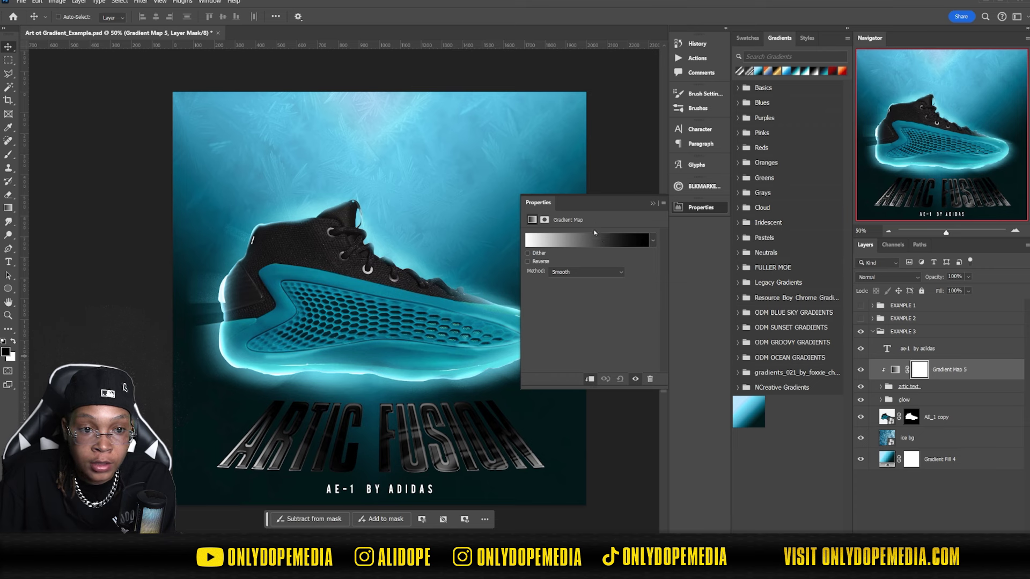
Step: Edit the map's gradient and try RB Chrome Gradient 83, 84 and 82 from the Resource Boy Chrome Gradients presets
left_click(593, 240)
scroll(785, 240, "down", 3)
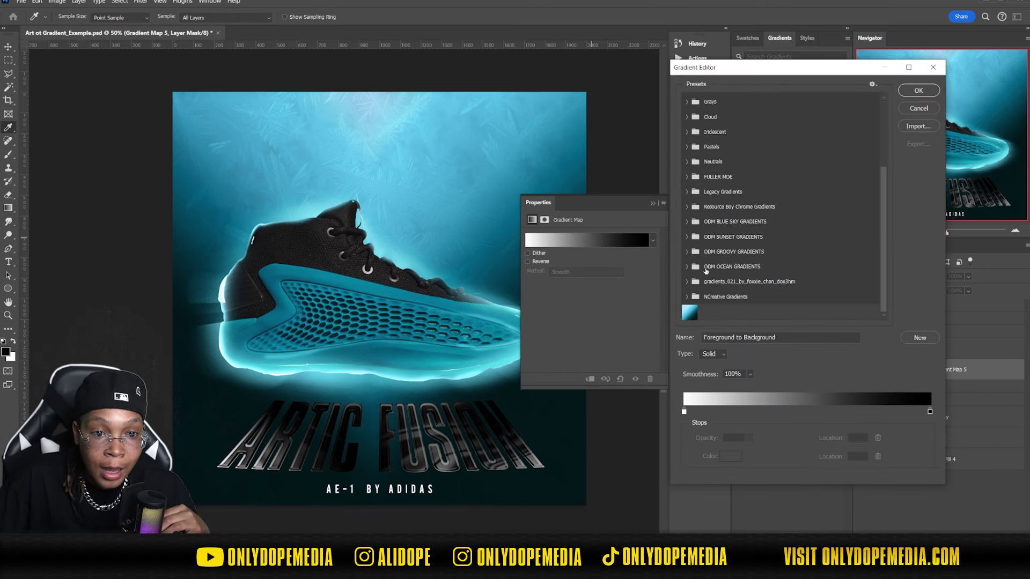
left_click(712, 198)
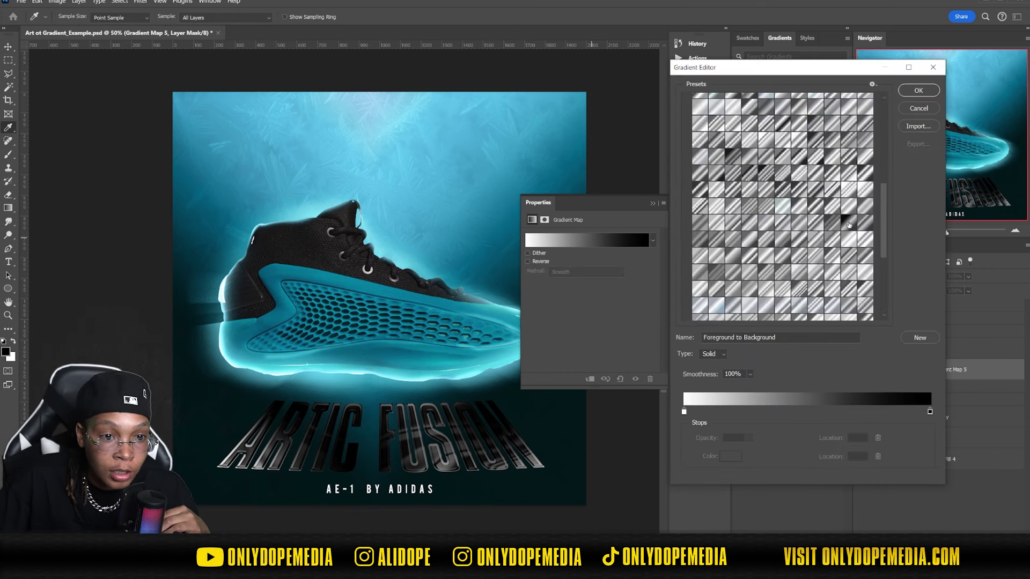
left_click(848, 225)
scroll(787, 271, "up", 2)
left_click(785, 267)
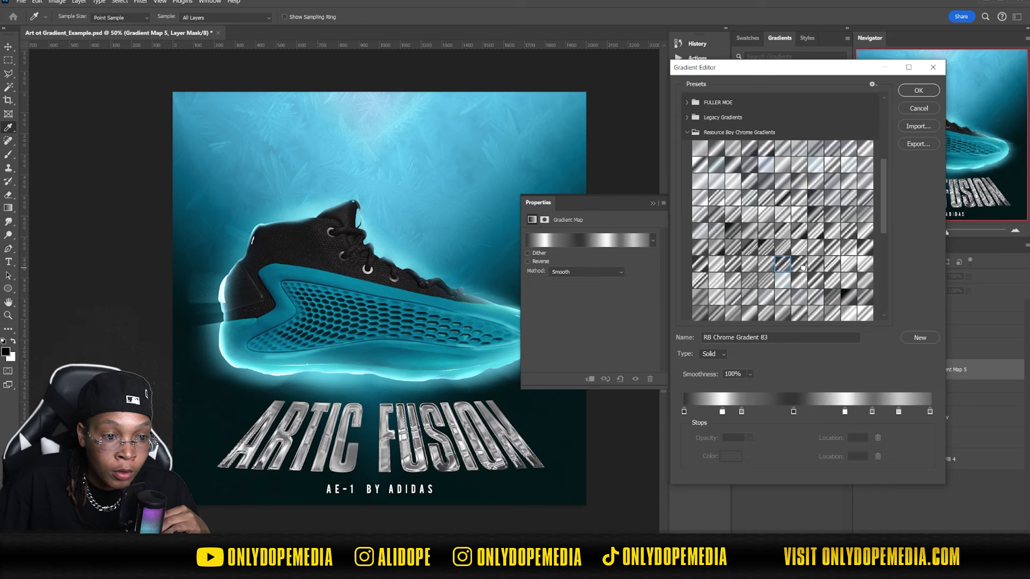
left_click(802, 266)
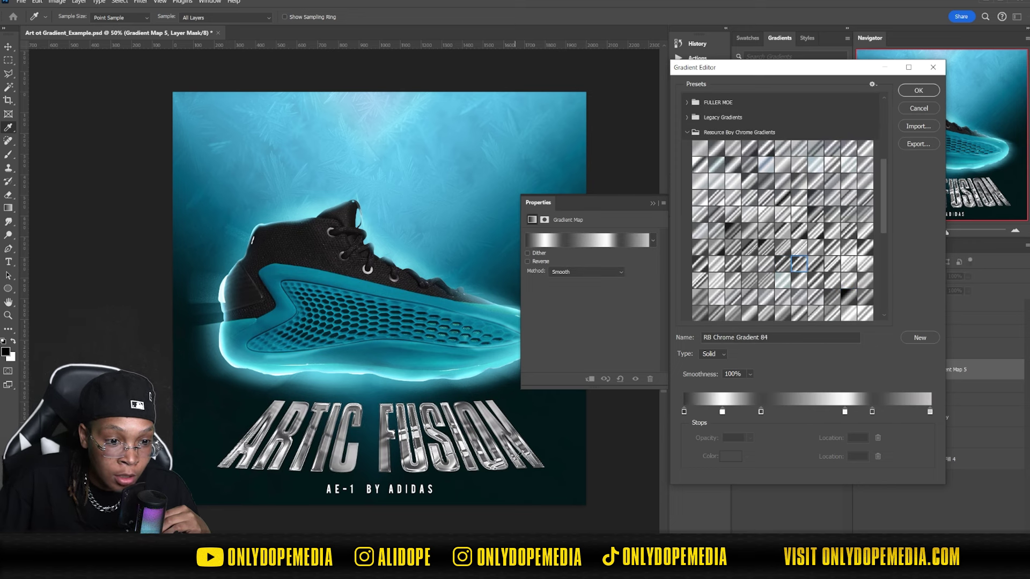
left_click(768, 265)
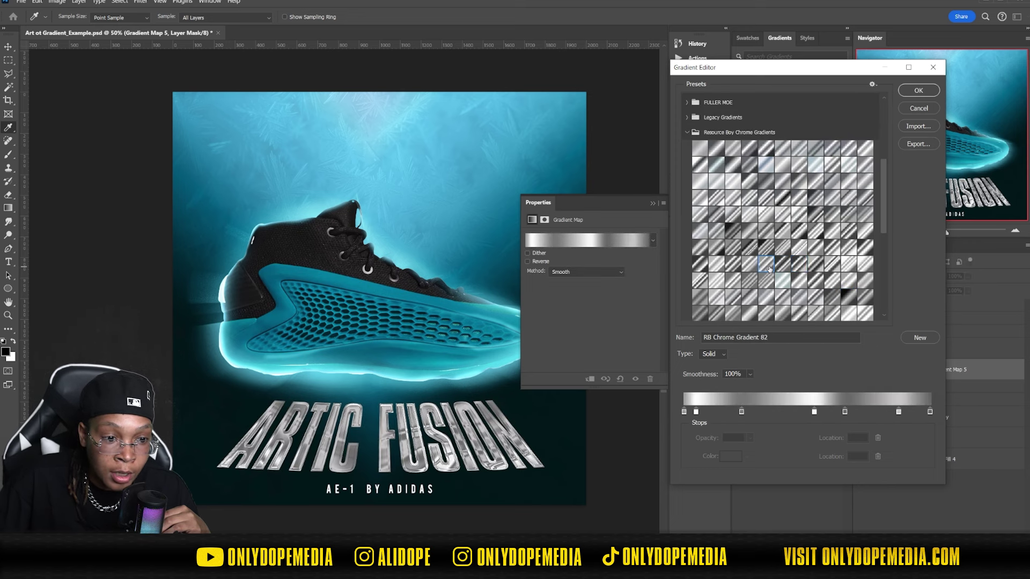
Step: Compare more chrome presets, including 64, 52, 14 and 05, and apply RB Chrome Gradient 80 to the map
left_click(799, 231)
left_click(825, 234)
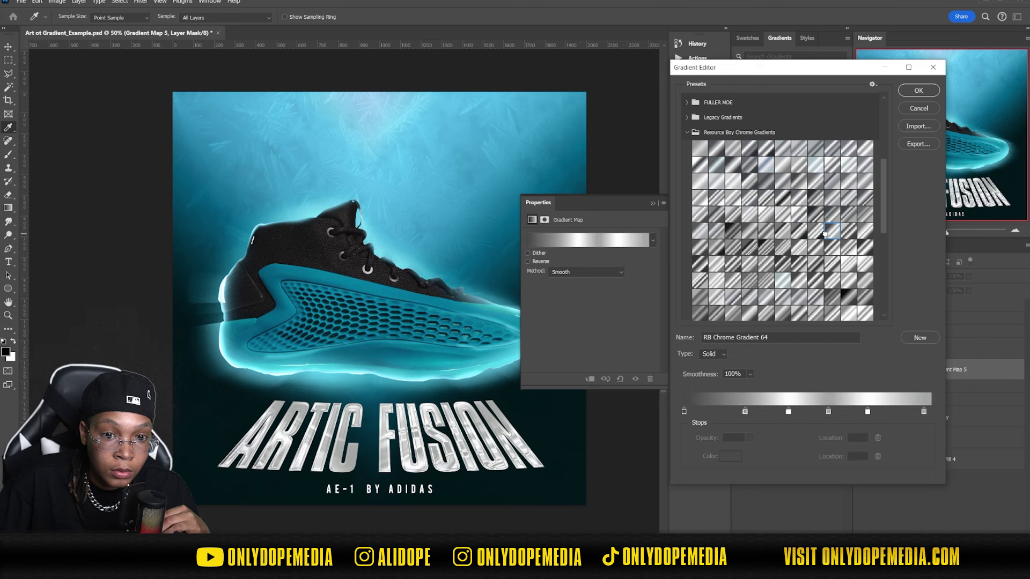
left_click(818, 214)
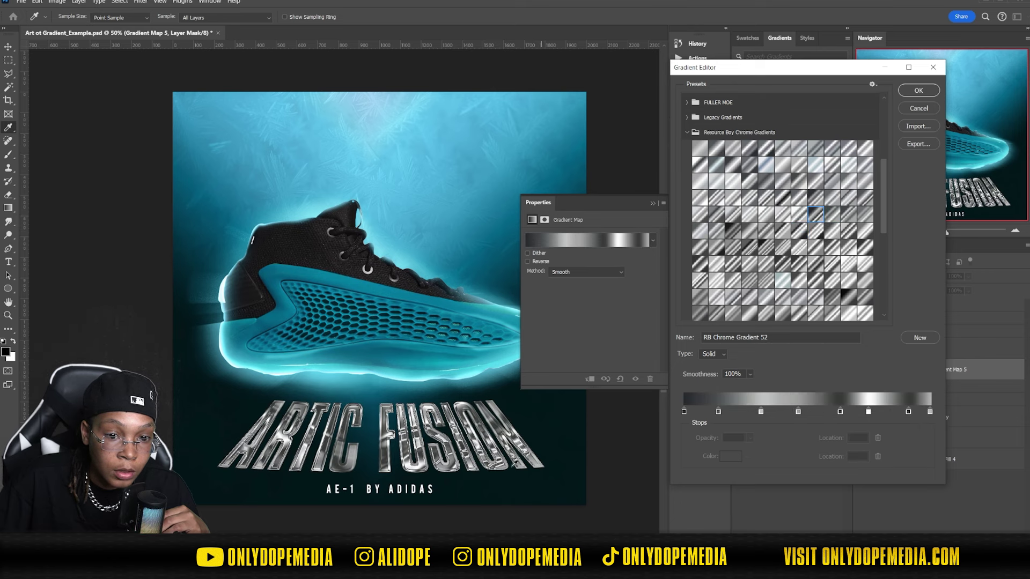
left_click(736, 169)
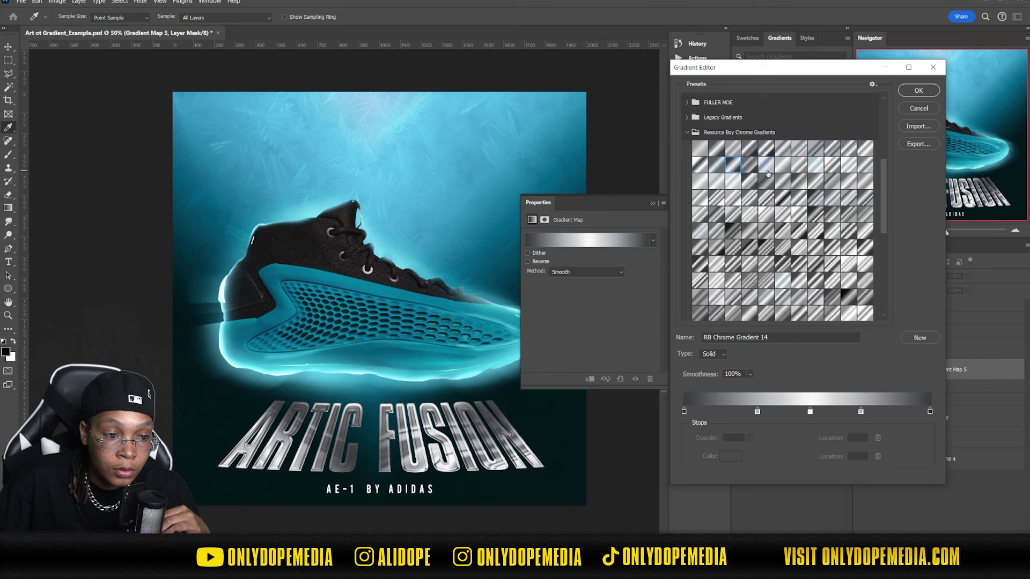
left_click(768, 170)
left_click(769, 153)
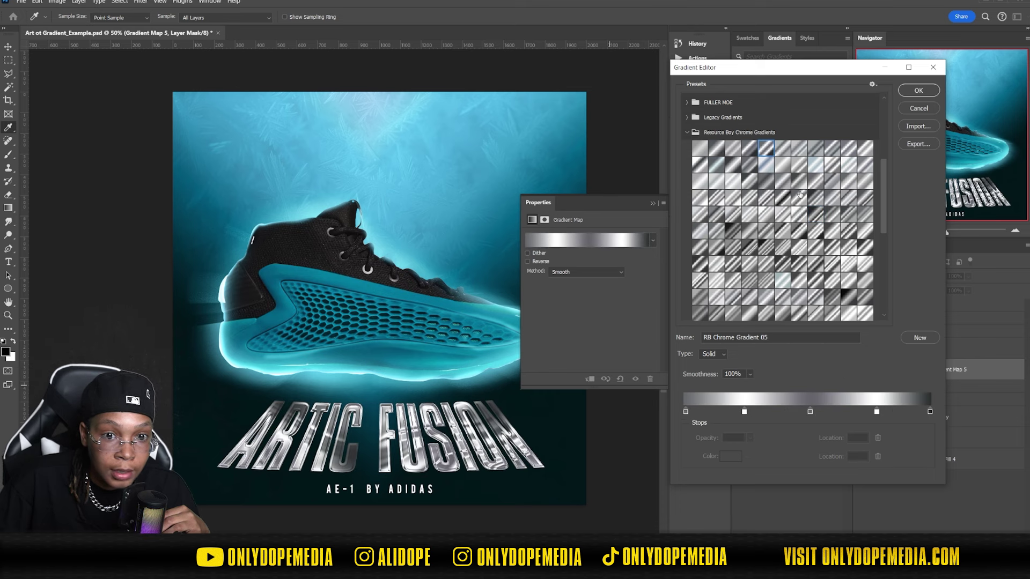
scroll(795, 190, "down", 5)
left_click(733, 139)
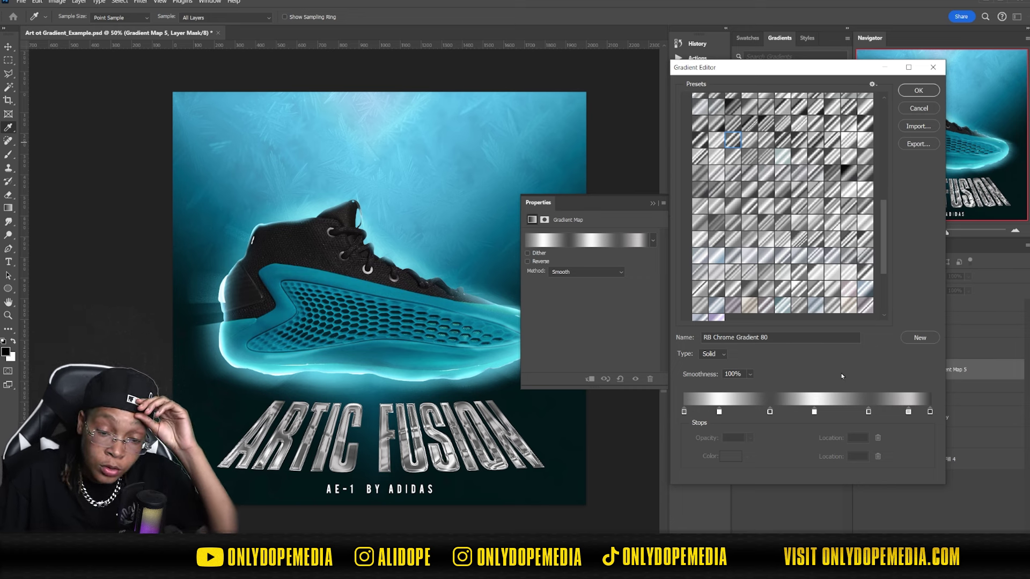
Step: Recolour the chrome gradient's last stop to 000000 and its first stop to black, and close the gradient map's properties
left_click(931, 413)
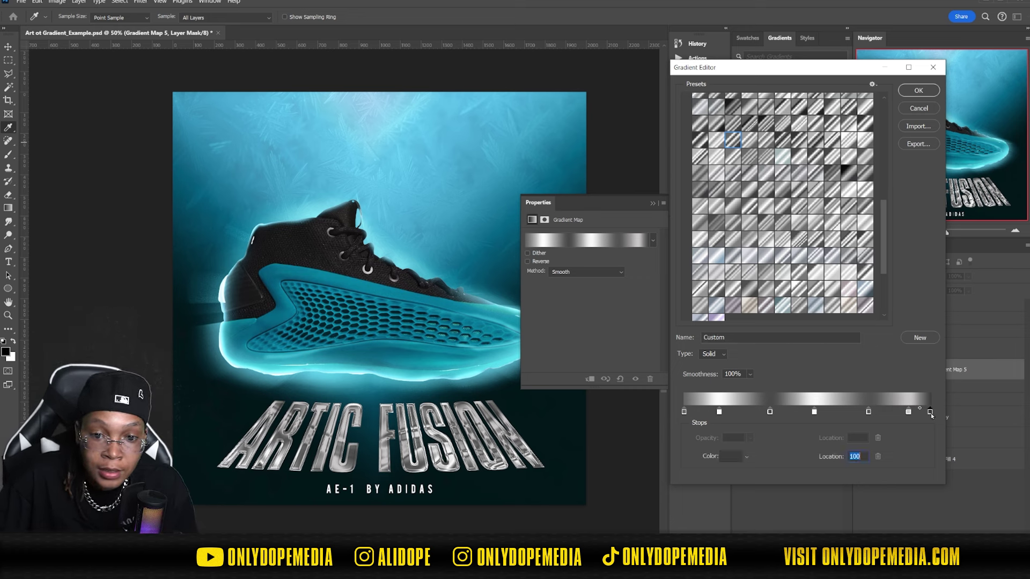
left_click(728, 461)
left_click_drag(715, 338, 669, 396)
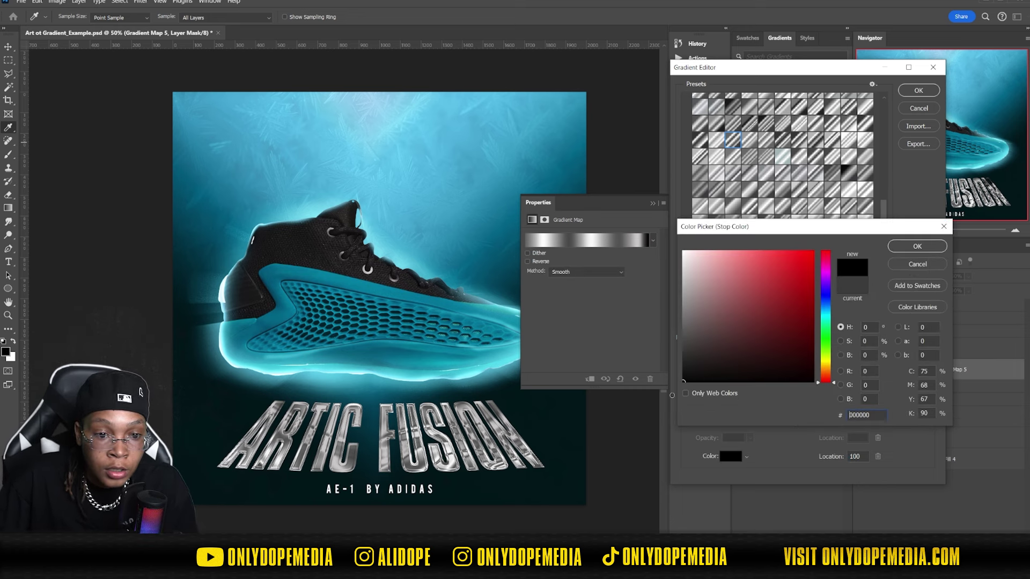
left_click(933, 247)
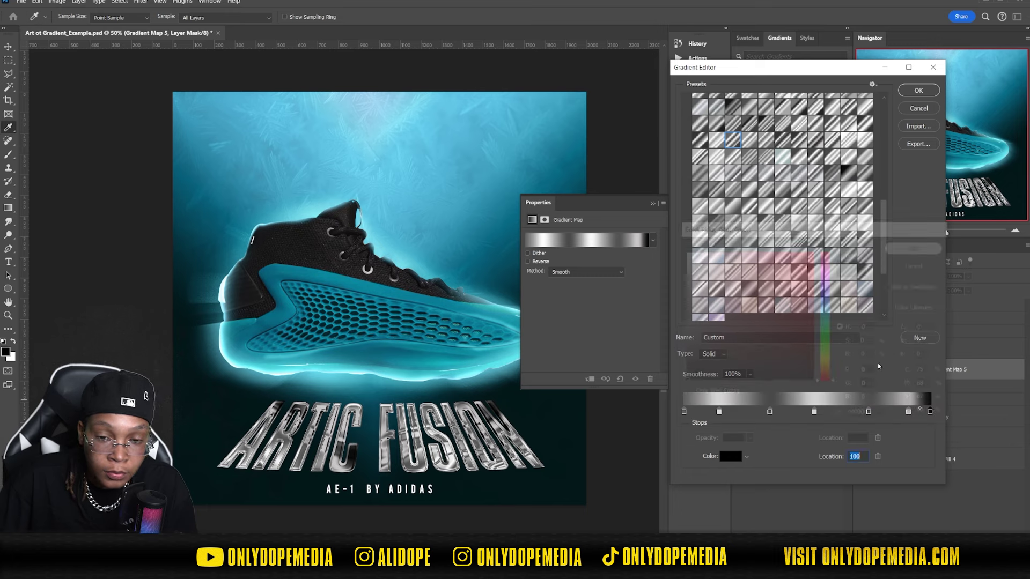
left_click(683, 412)
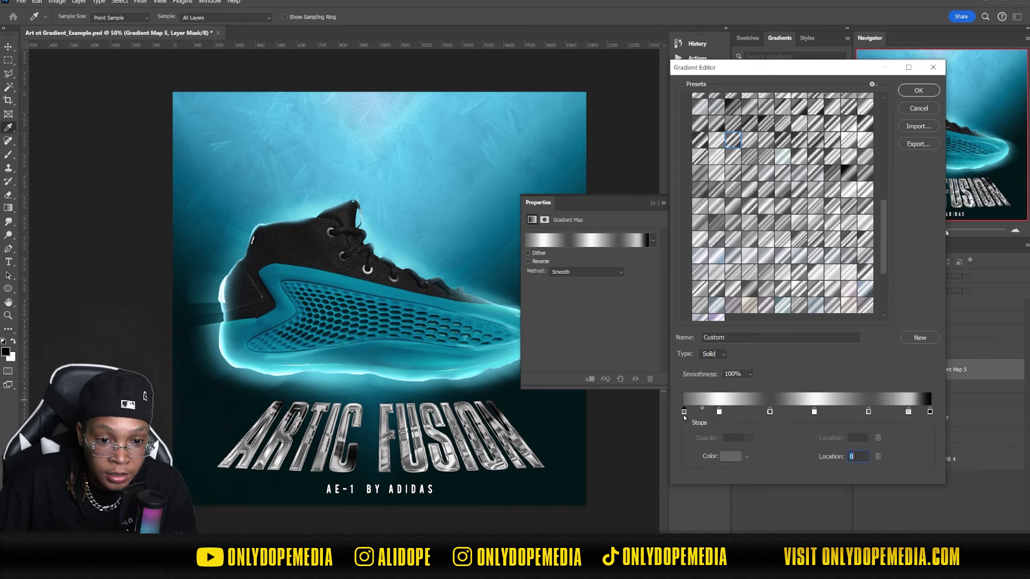
left_click(722, 456)
left_click(684, 381)
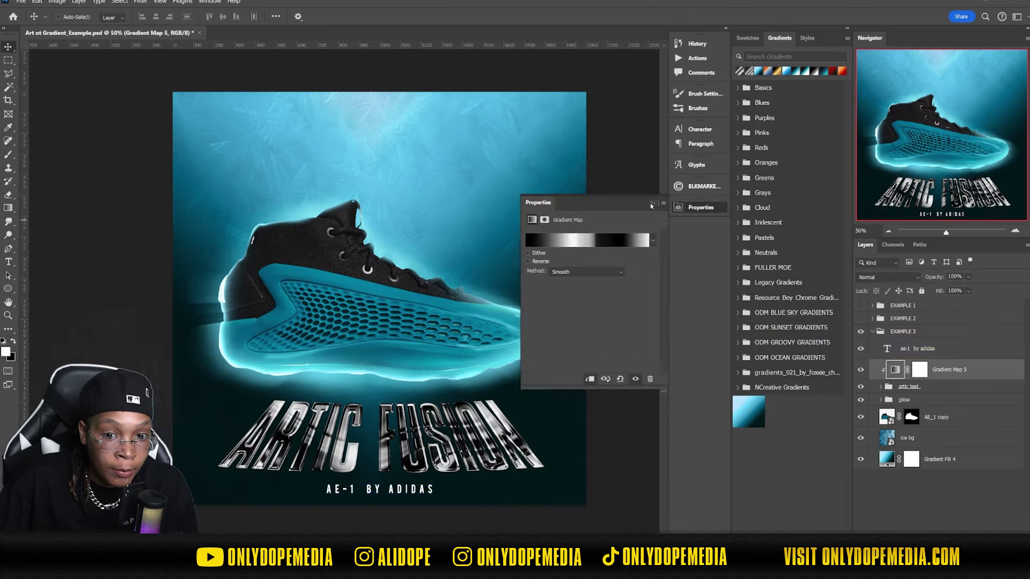
left_click(651, 200)
Step: Set the clipped gradient map's blending mode to Overlay
left_click(887, 277)
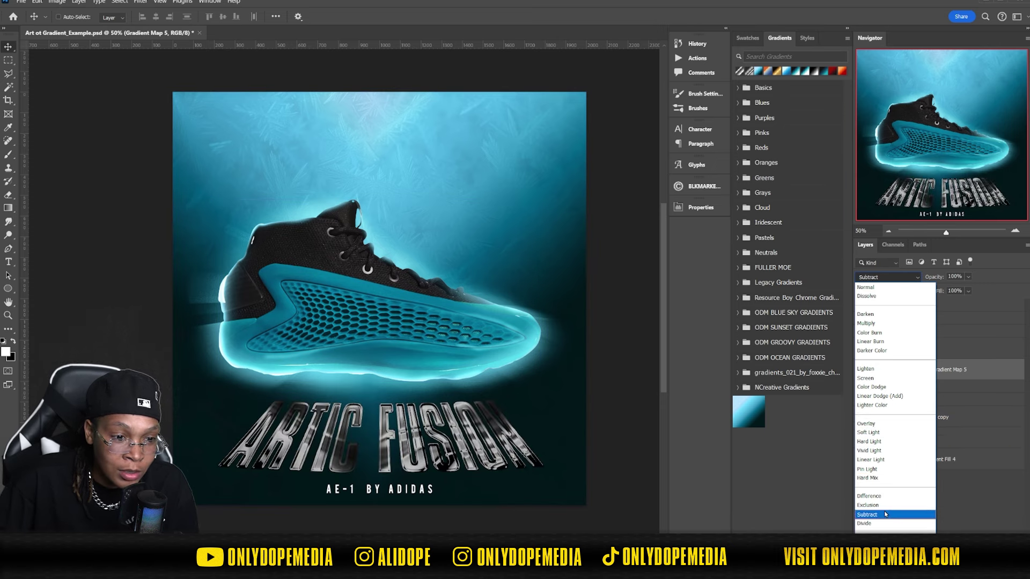
key("alt+bracketright")
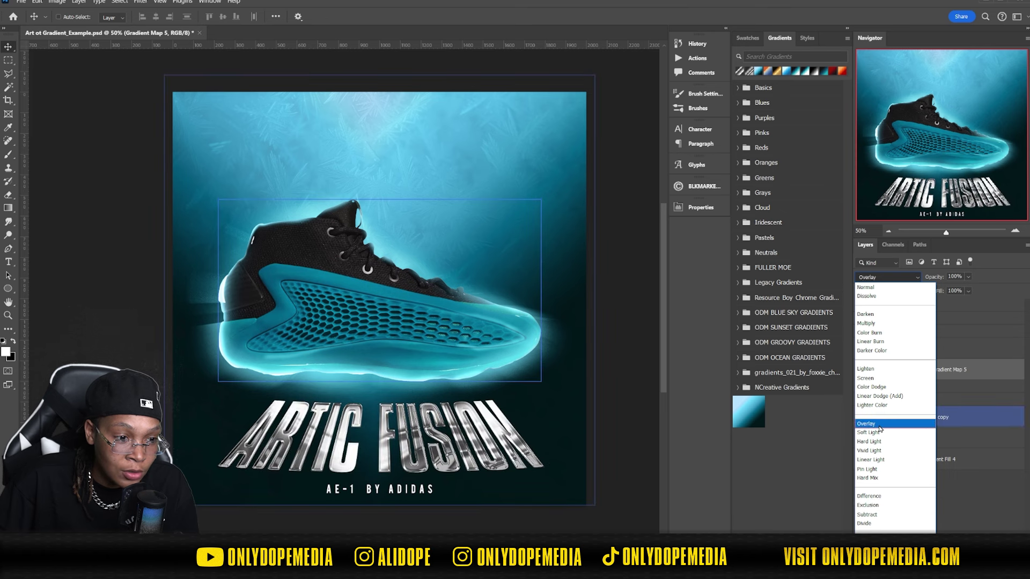
left_click(880, 426)
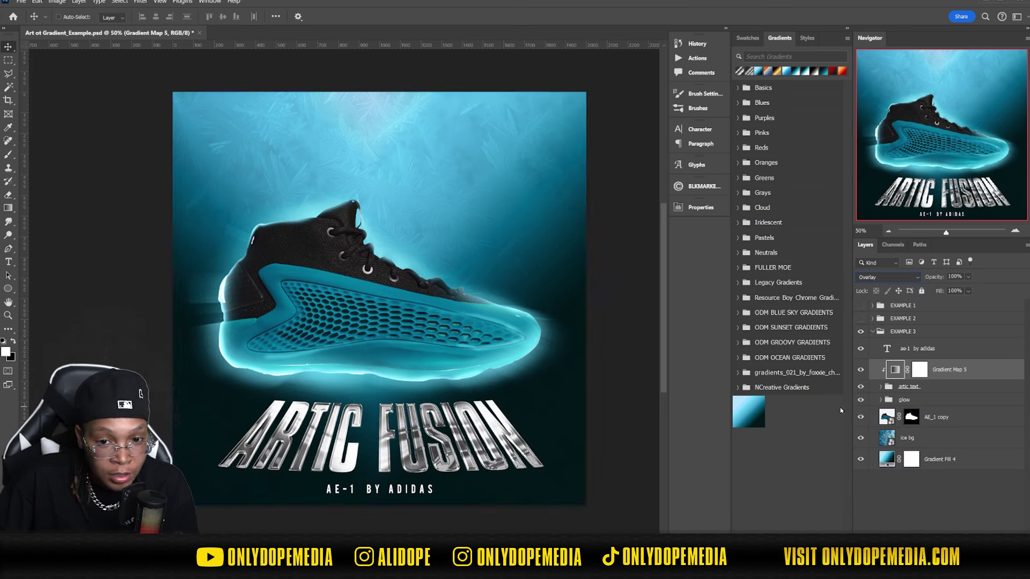
Step: Inside the artic text group, reposition the chrome gradient and white highlights layers over the title
left_click(881, 386)
left_click(945, 405)
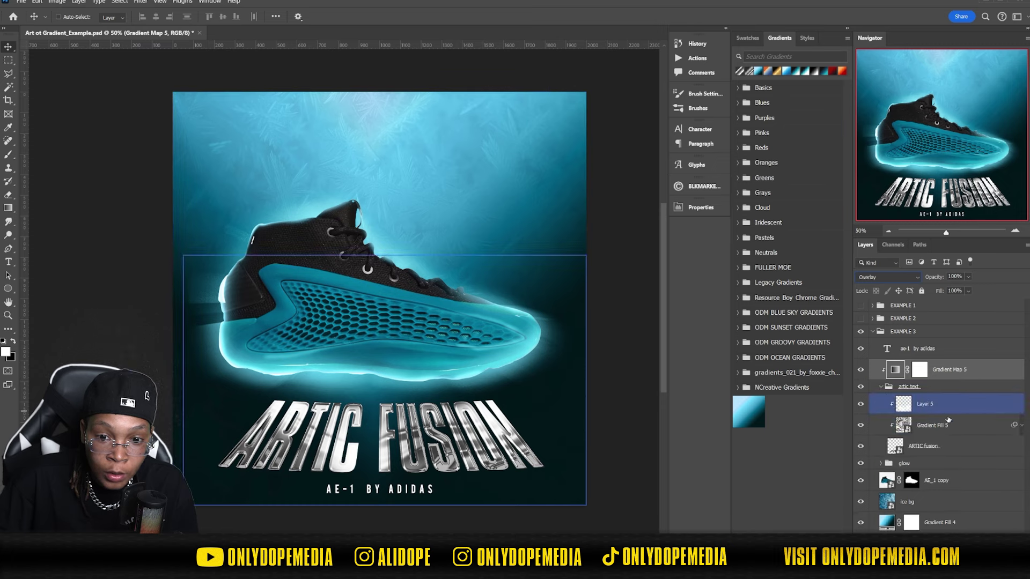
left_click(936, 425)
left_click_drag(340, 417, 354, 480)
left_click_drag(374, 439, 463, 489)
left_click_drag(477, 448, 445, 315)
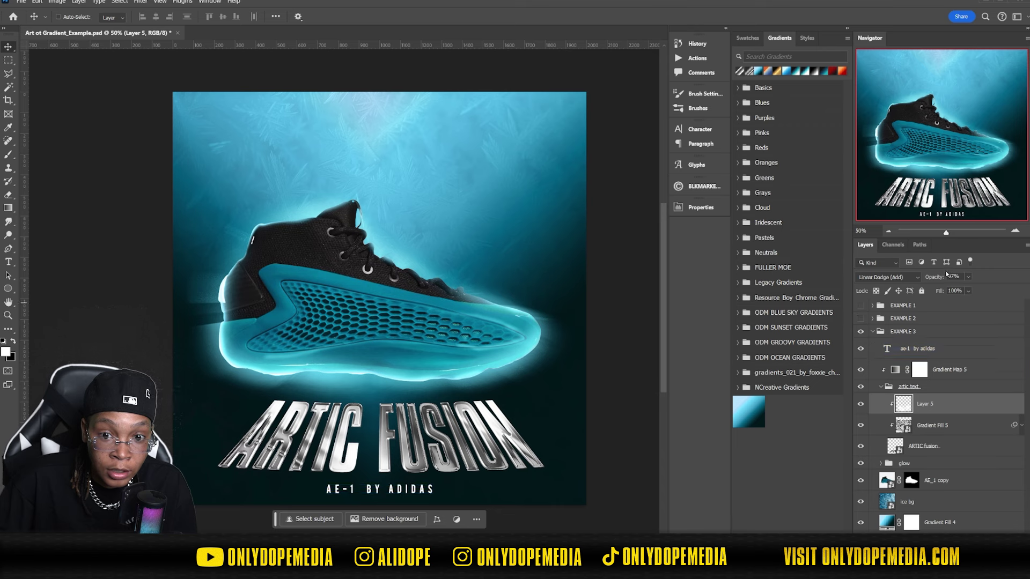
Step: Try Screen blending on the white highlights layer, varying its opacity from 91% to 97%, and shift it over the title
mouse_move(939, 275)
left_mouse_down()
mouse_move(884, 284)
mouse_move(924, 275)
left_mouse_up()
left_click(907, 277)
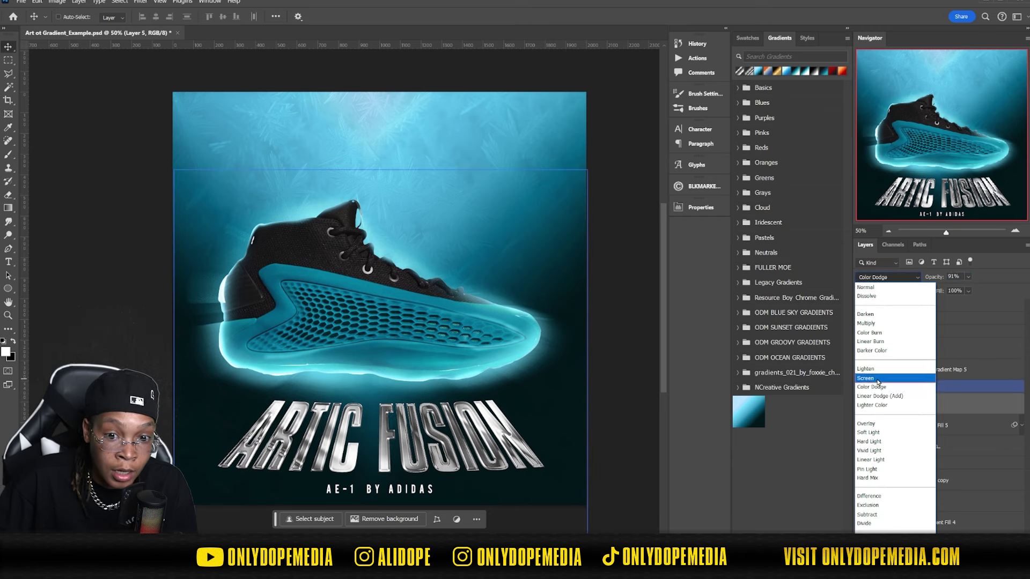
left_click(866, 378)
left_click(953, 276)
left_click_drag(954, 277, 979, 271)
left_click_drag(480, 398, 577, 448)
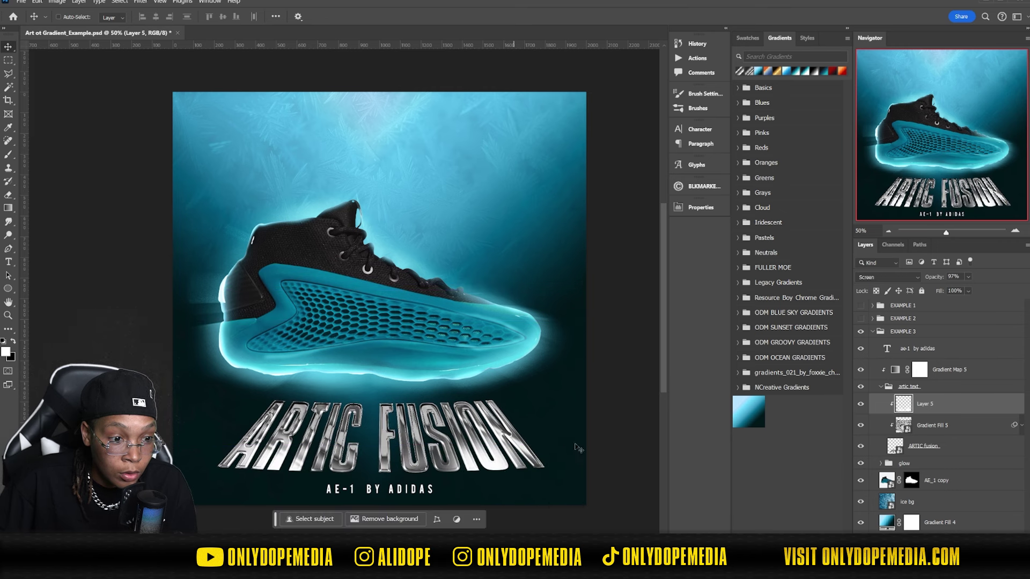
Step: Set the white highlights layer to Linear Dodge (Add) blending and move it up over the title
left_click(888, 277)
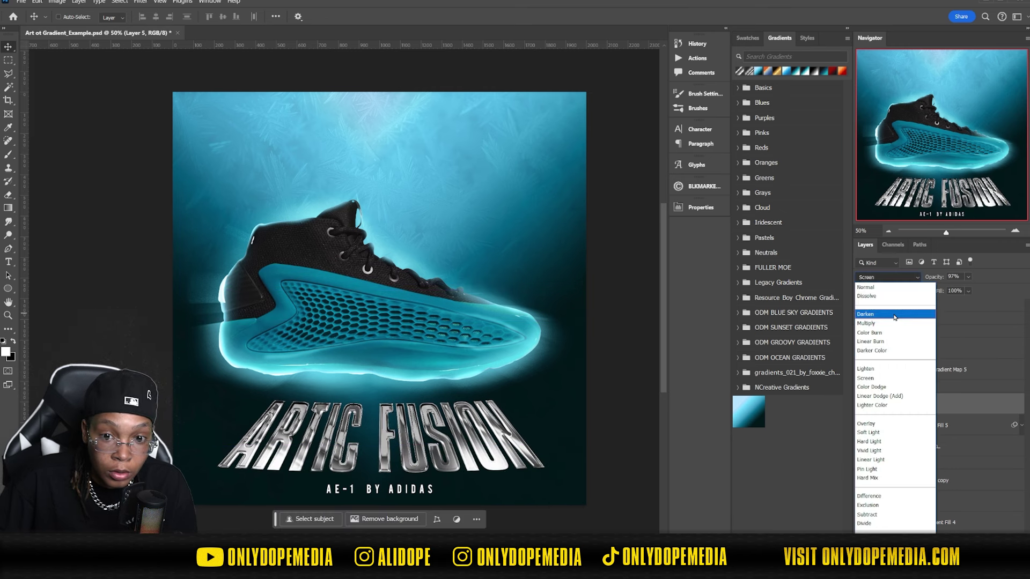
left_click(881, 400)
mouse_move(532, 441)
left_mouse_down()
mouse_move(529, 322)
mouse_move(525, 367)
mouse_move(517, 347)
mouse_move(460, 313)
mouse_move(531, 322)
left_mouse_up()
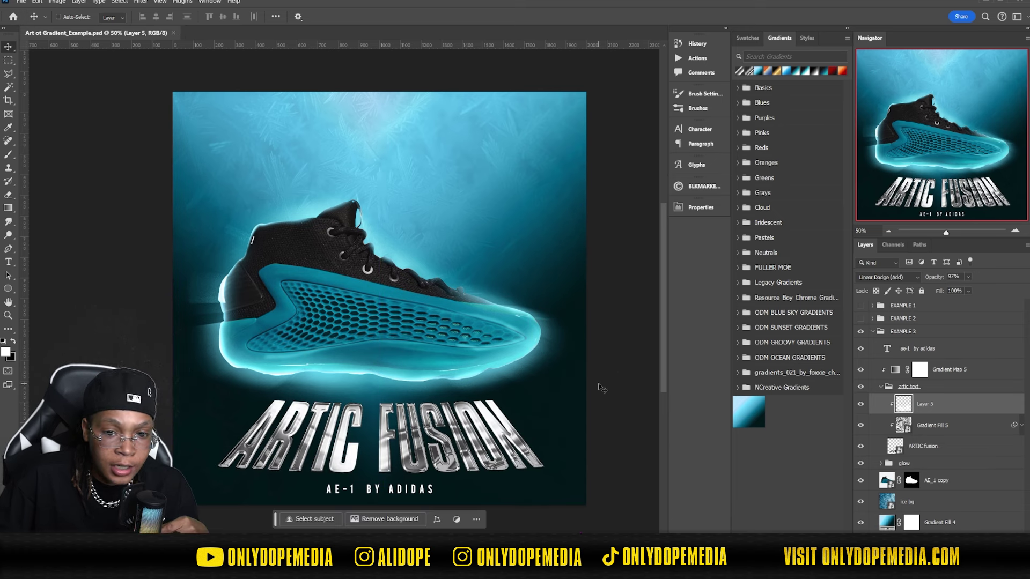
Step: Collapse the artic text group and add a second Gradient Map above the first, clipped to the group
left_click(906, 387)
left_click(881, 386)
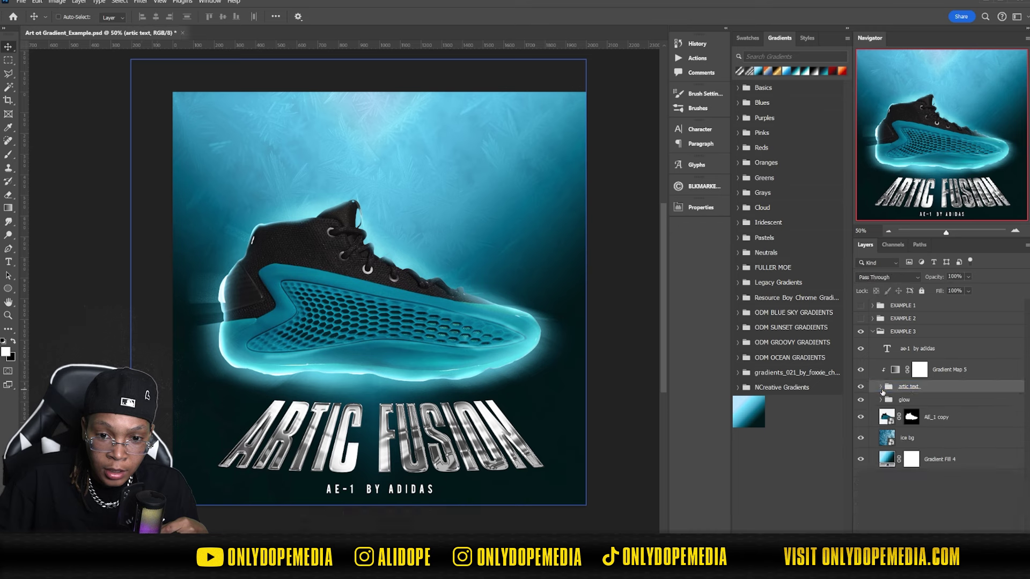
left_click(978, 375)
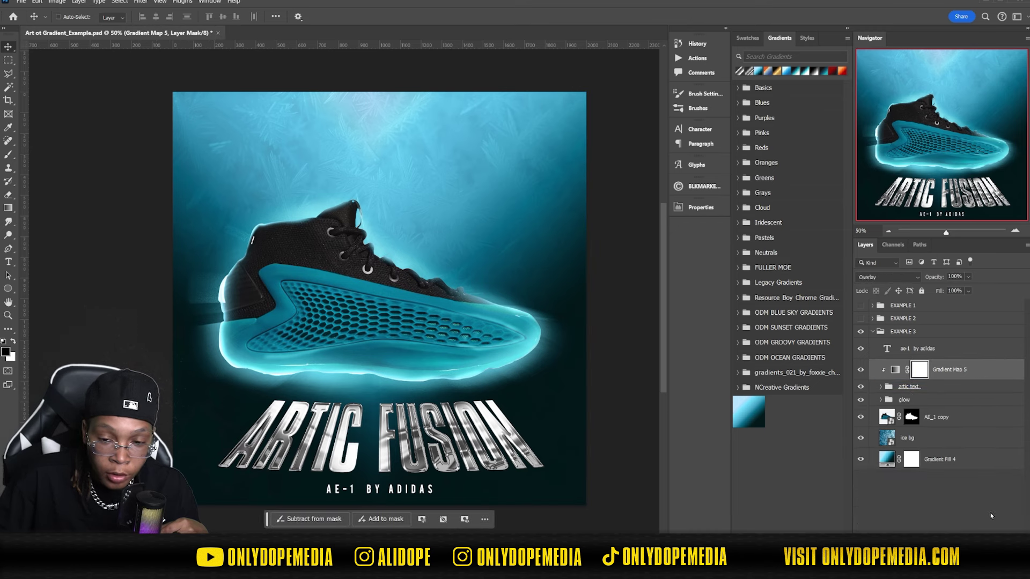
left_click(966, 559)
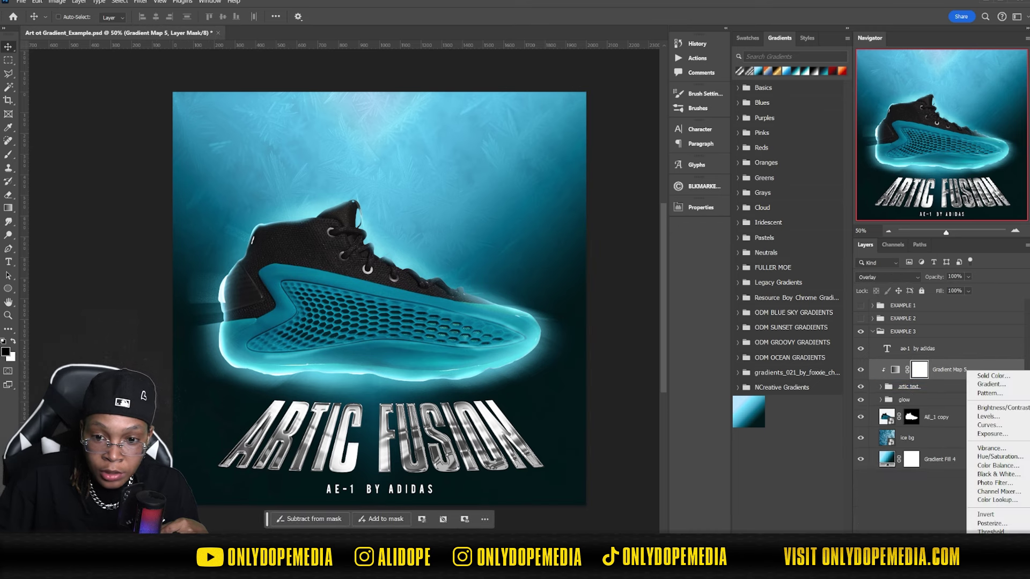
left_click(993, 541)
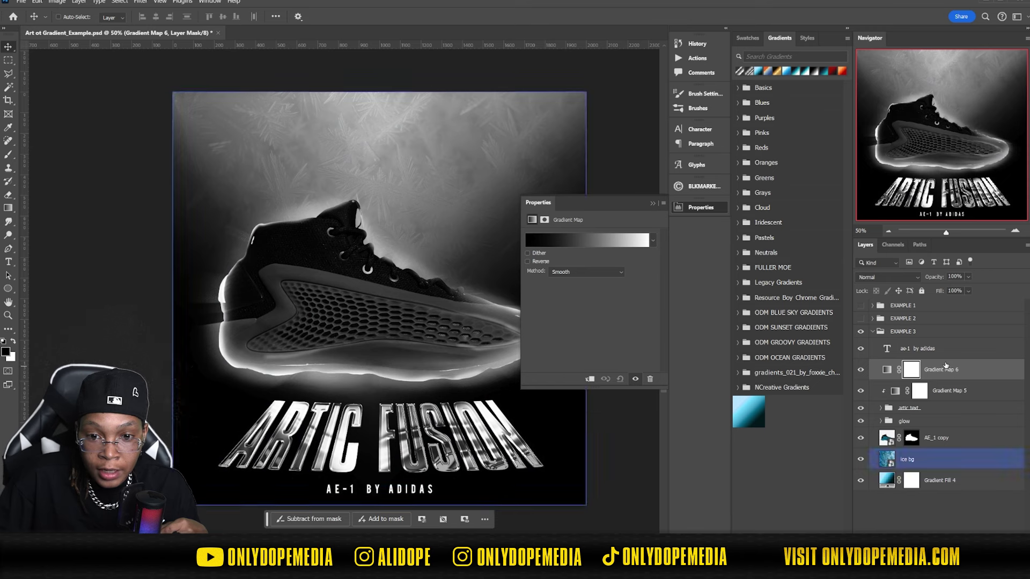
right_click(981, 368)
left_click(996, 355)
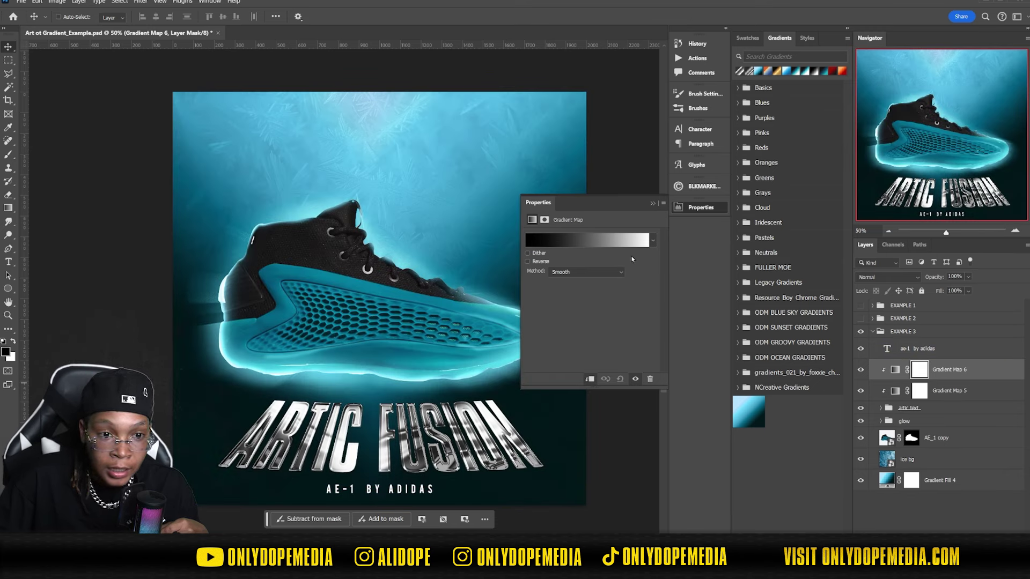
Step: Load the AE gradient preset into Gradient Map 6 above the title
left_click(626, 240)
left_click(690, 314)
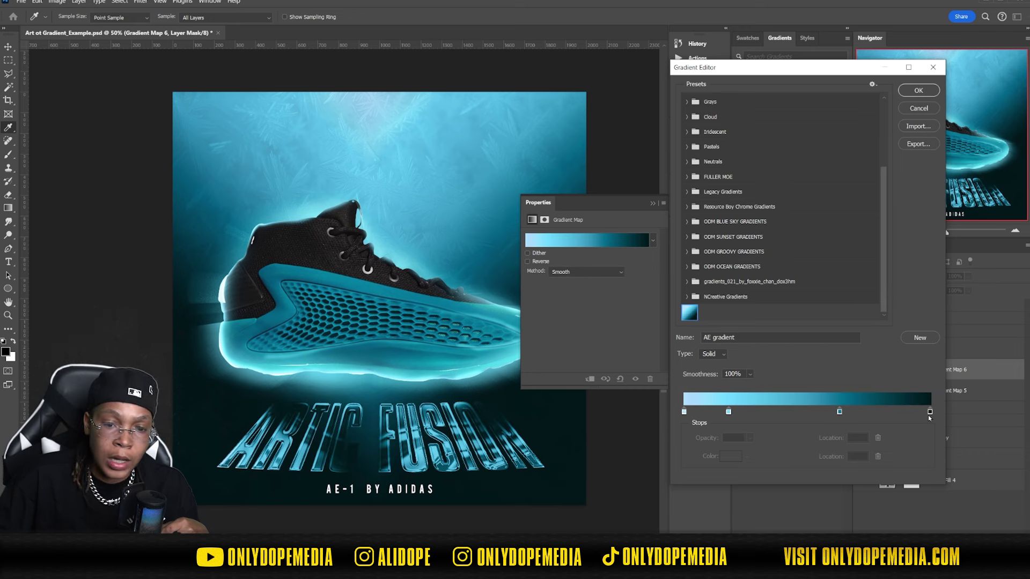
left_click_drag(929, 412, 928, 442)
left_click_drag(840, 412, 916, 412)
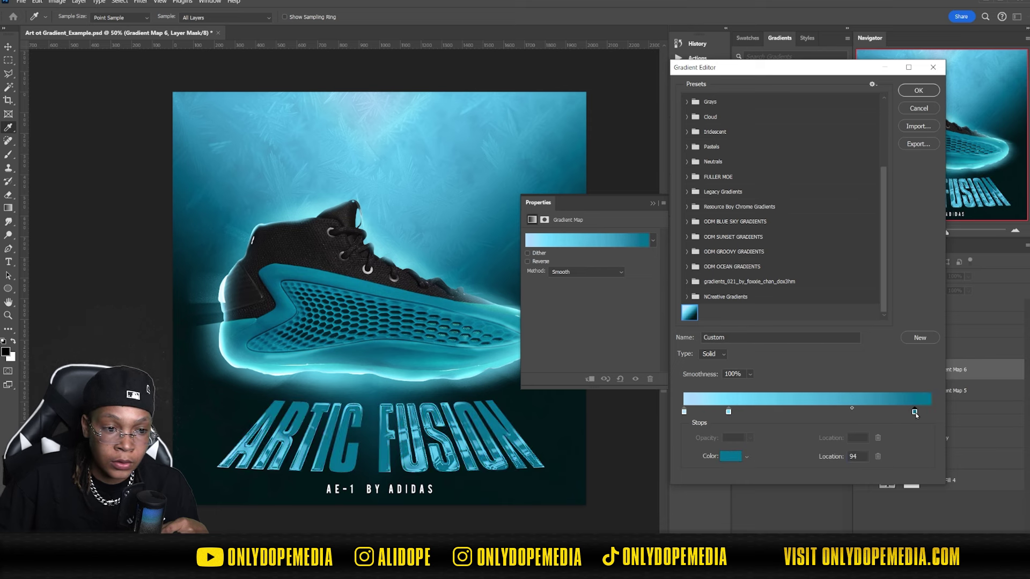
key("ctrl+z")
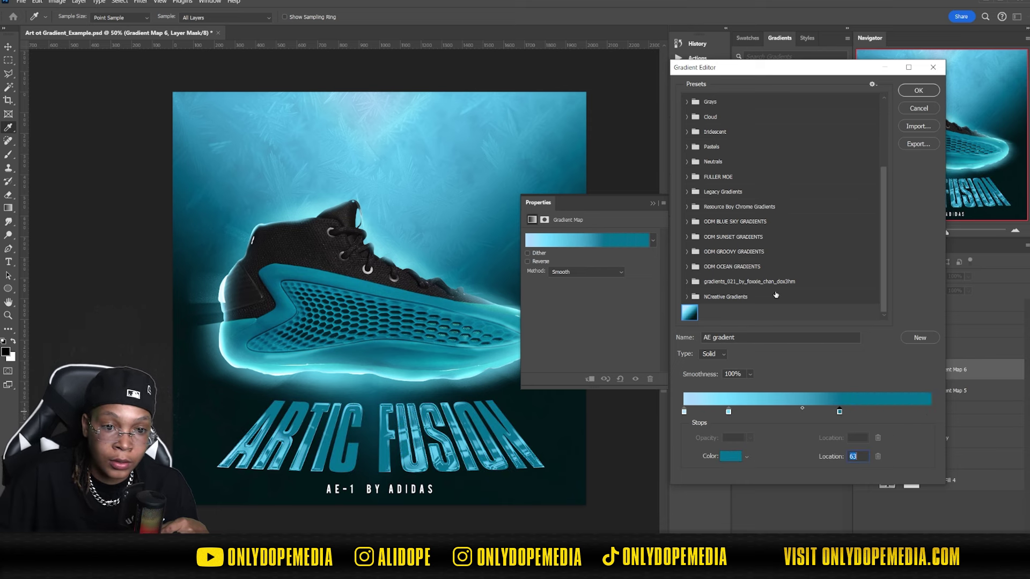
left_click(689, 314)
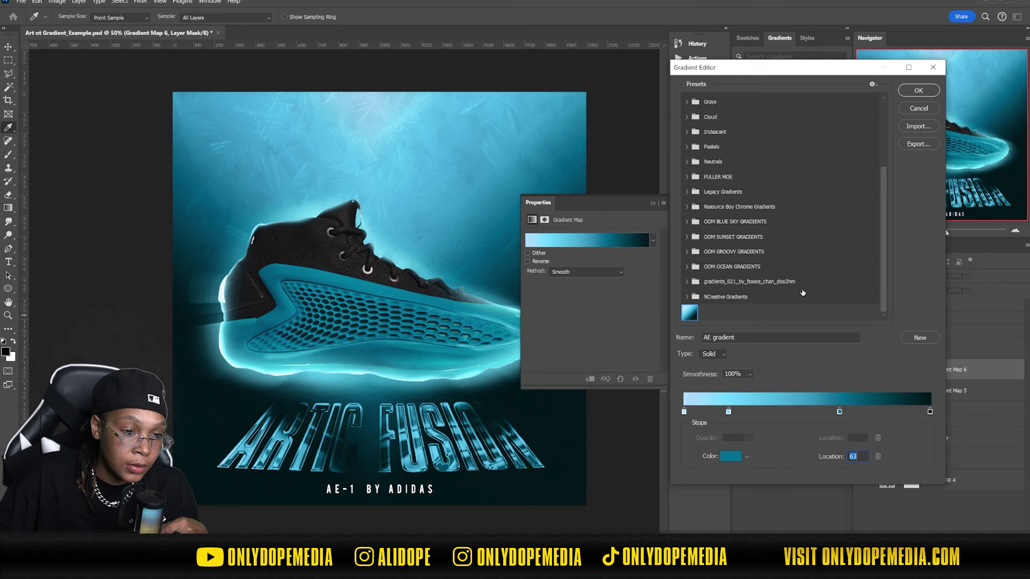
Step: Move the light cyan stop toward the gradient's middle and replace the first stop with a near-white icy blue one
left_click_drag(728, 413, 788, 414)
left_click_drag(684, 413, 678, 436)
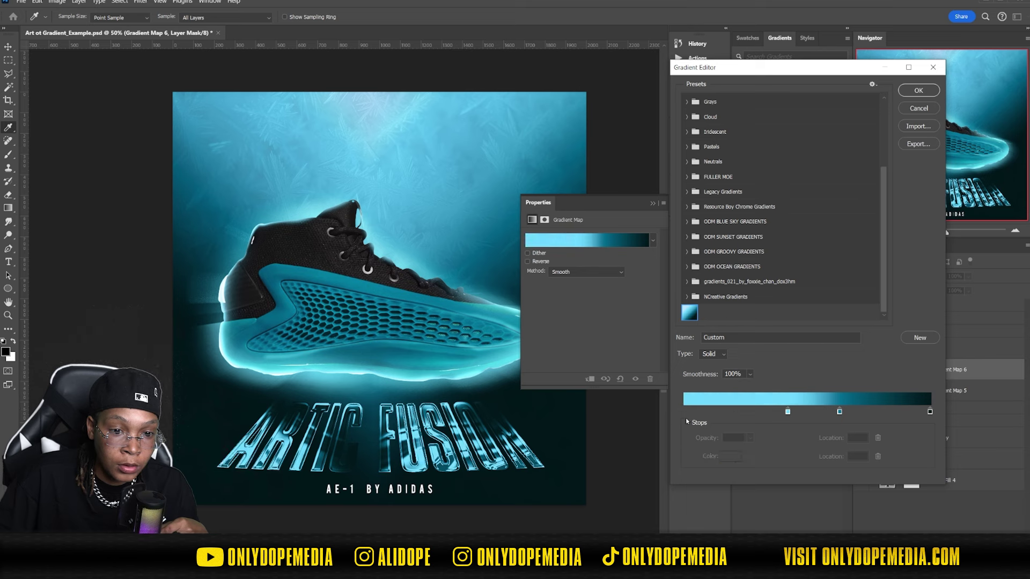
left_click(691, 412)
left_click(725, 457)
left_click_drag(701, 326, 657, 234)
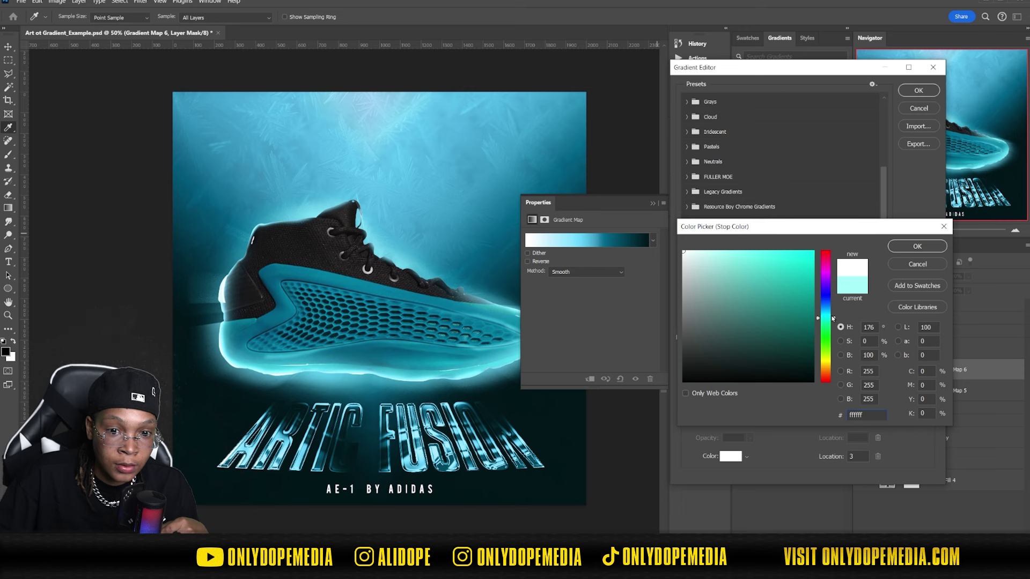
left_click_drag(834, 319, 834, 310)
left_click(693, 250)
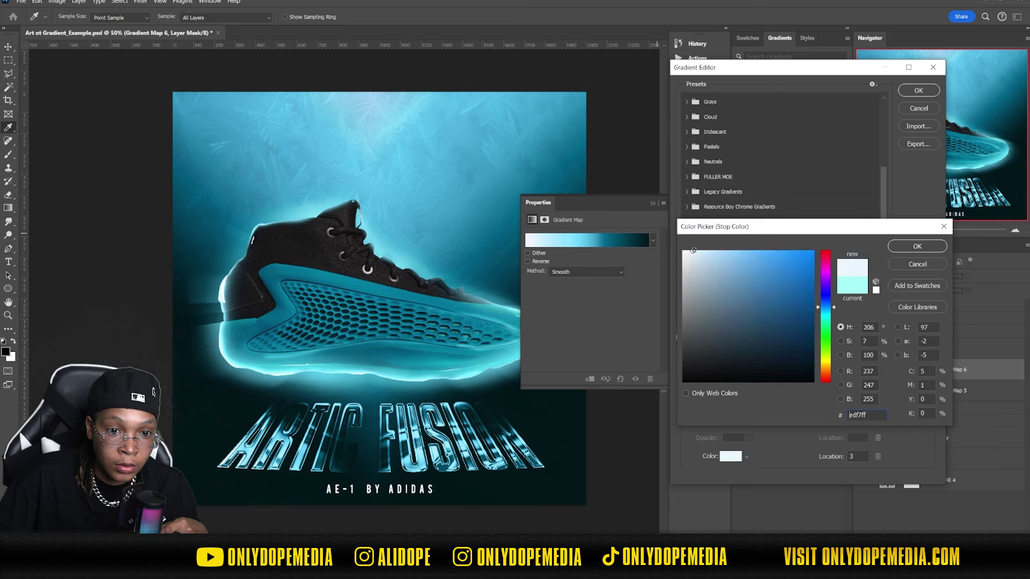
left_click(917, 250)
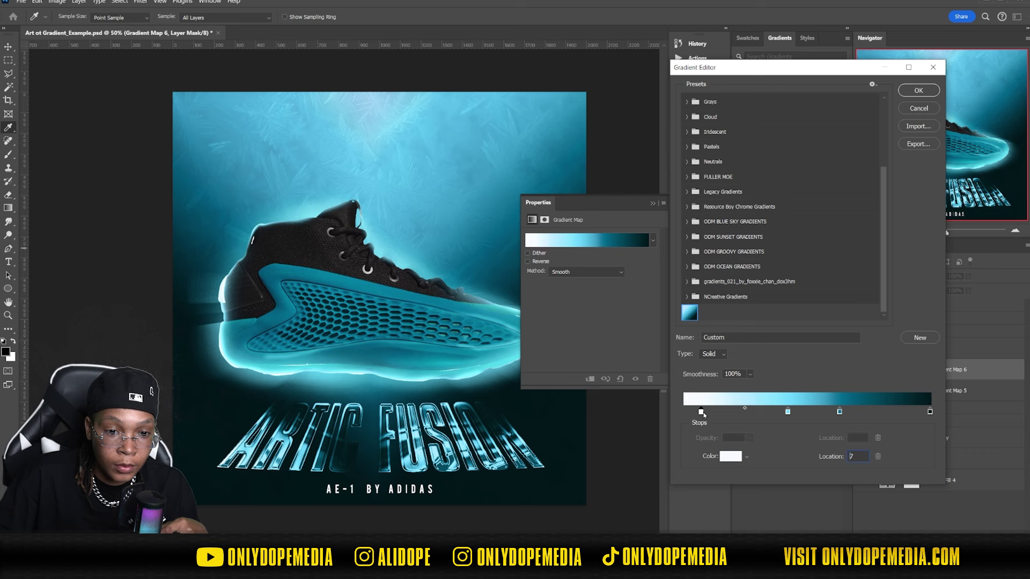
Step: Place the near-white stop at 18% and the teal stop at 76%, and shift the cyan stop slightly toward the dark end
left_click_drag(701, 413, 730, 415)
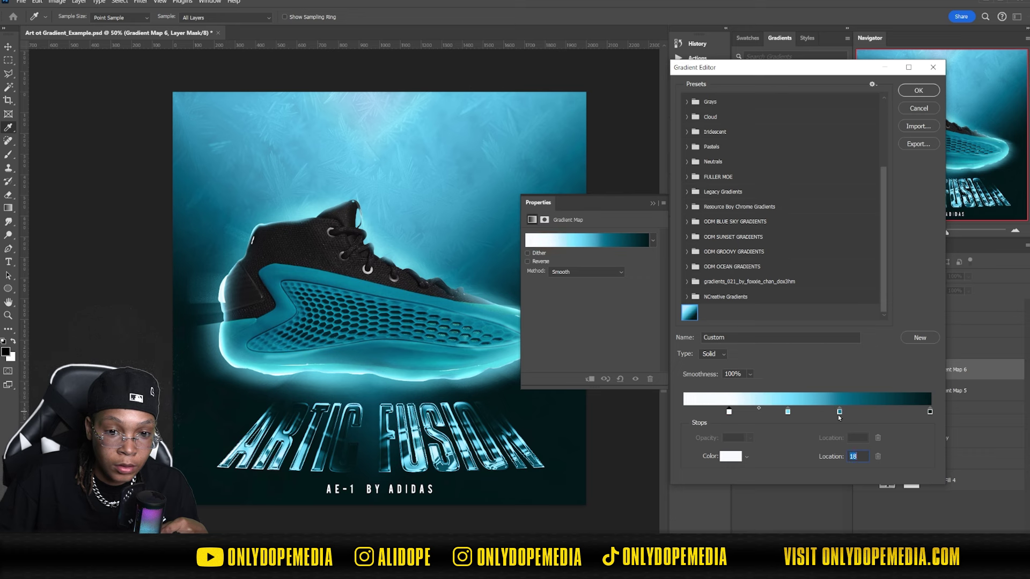
left_click_drag(841, 414, 871, 414)
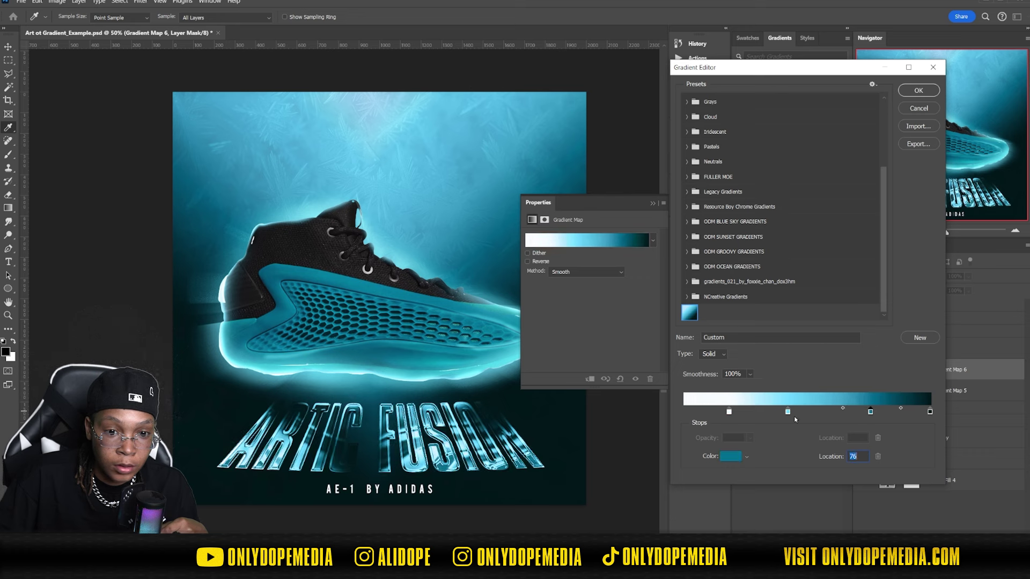
left_click_drag(790, 413, 806, 414)
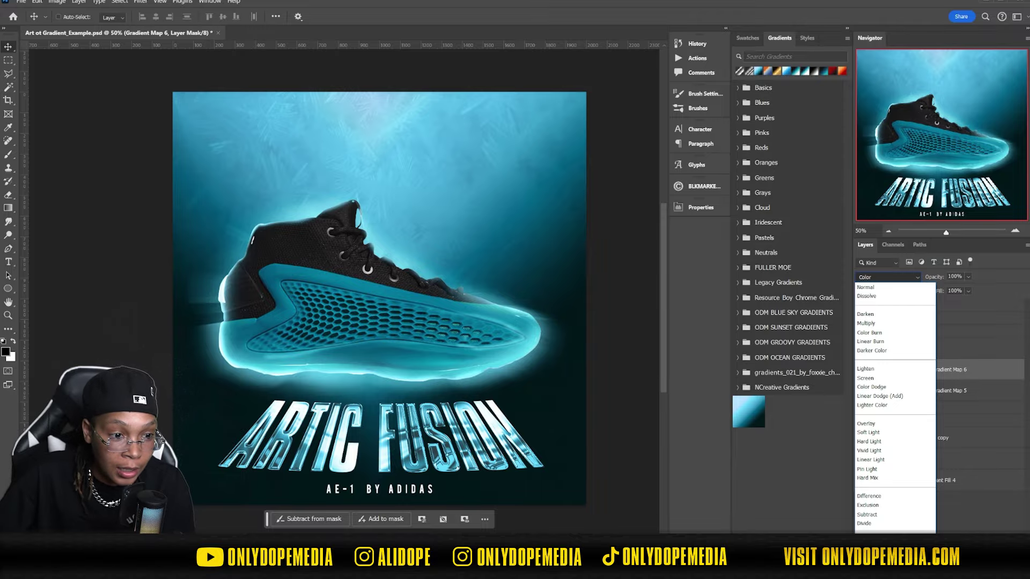
Step: Set Gradient Map 6 to Color blending
left_click(864, 559)
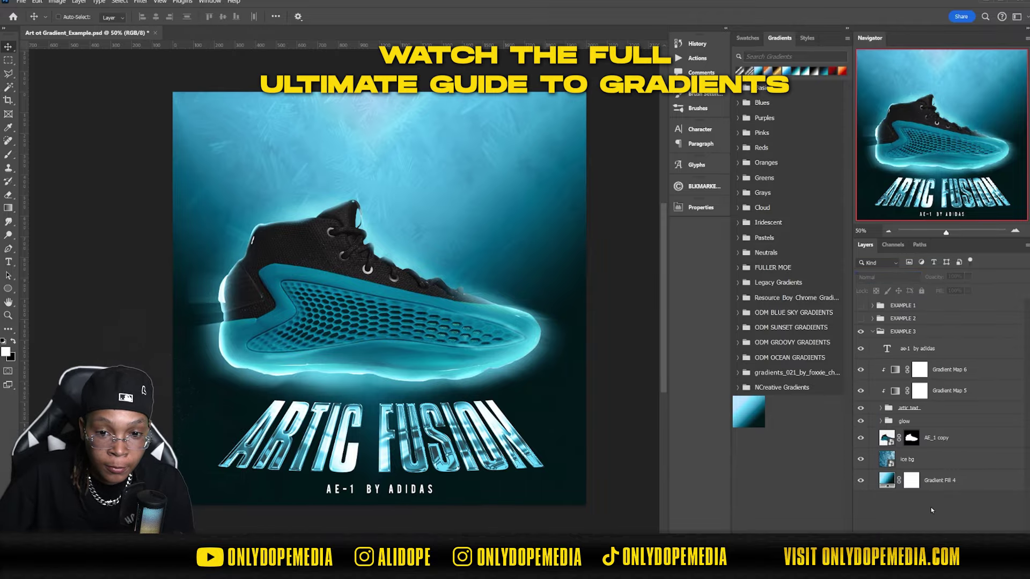